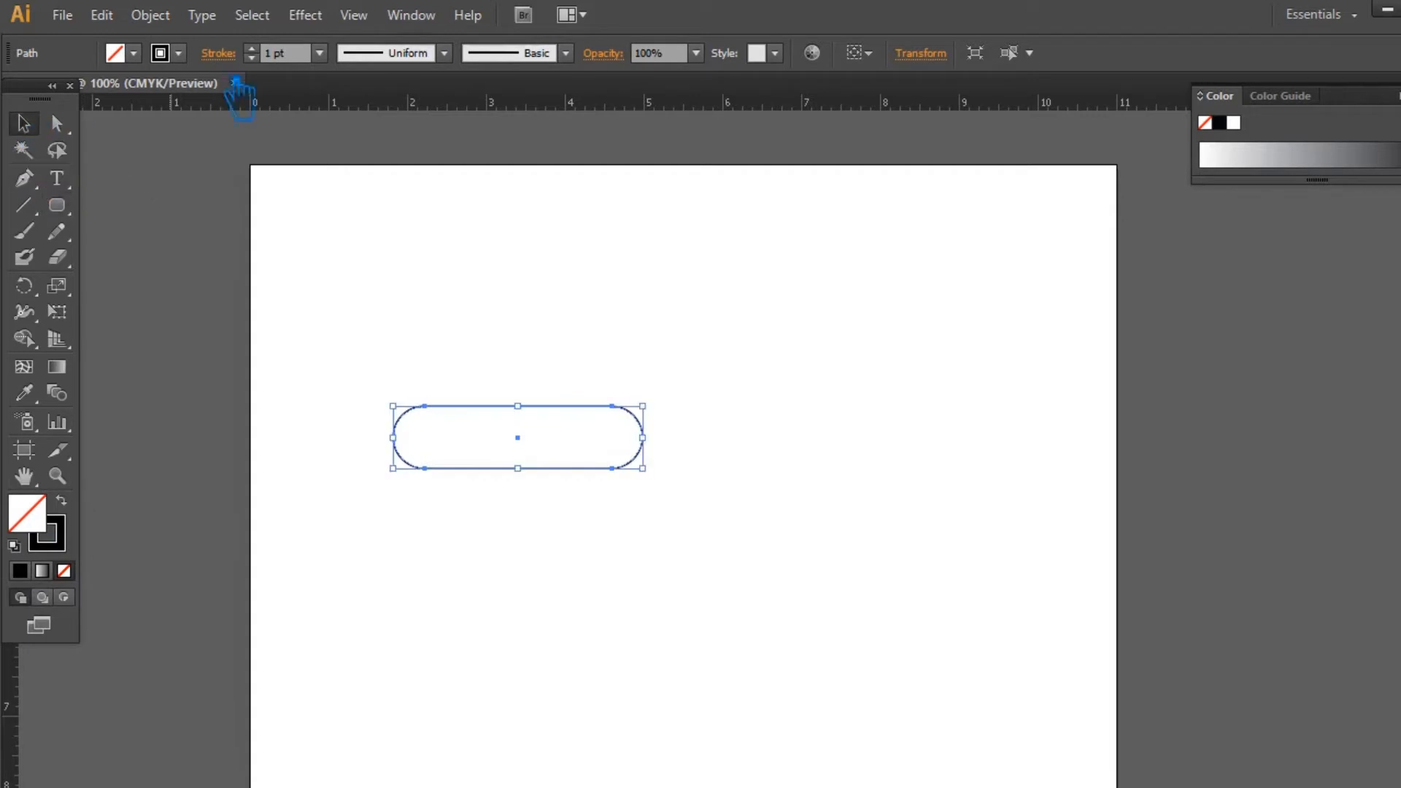
Set the stroke weight of the selected rounded rectangle to 16 pt.
{"action": "left_click", "coordinate": [281, 53]}
{"action": "type", "text": "3"}
{"action": "key", "text": "Return"}
{"action": "scroll", "coordinate": [278, 57], "scroll_direction": "up", "scroll_amount": 7}
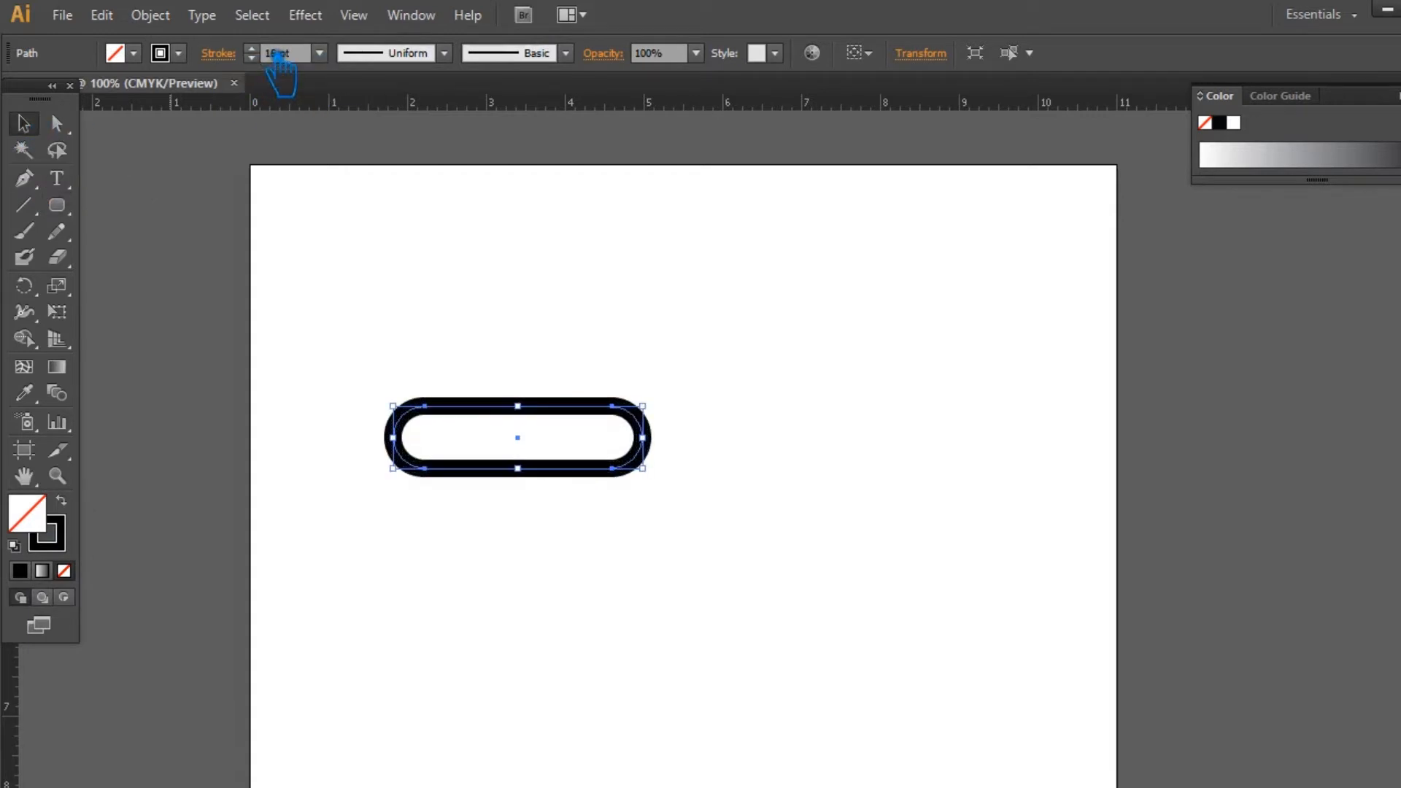
{"action": "key", "text": "ctrl+plus"}
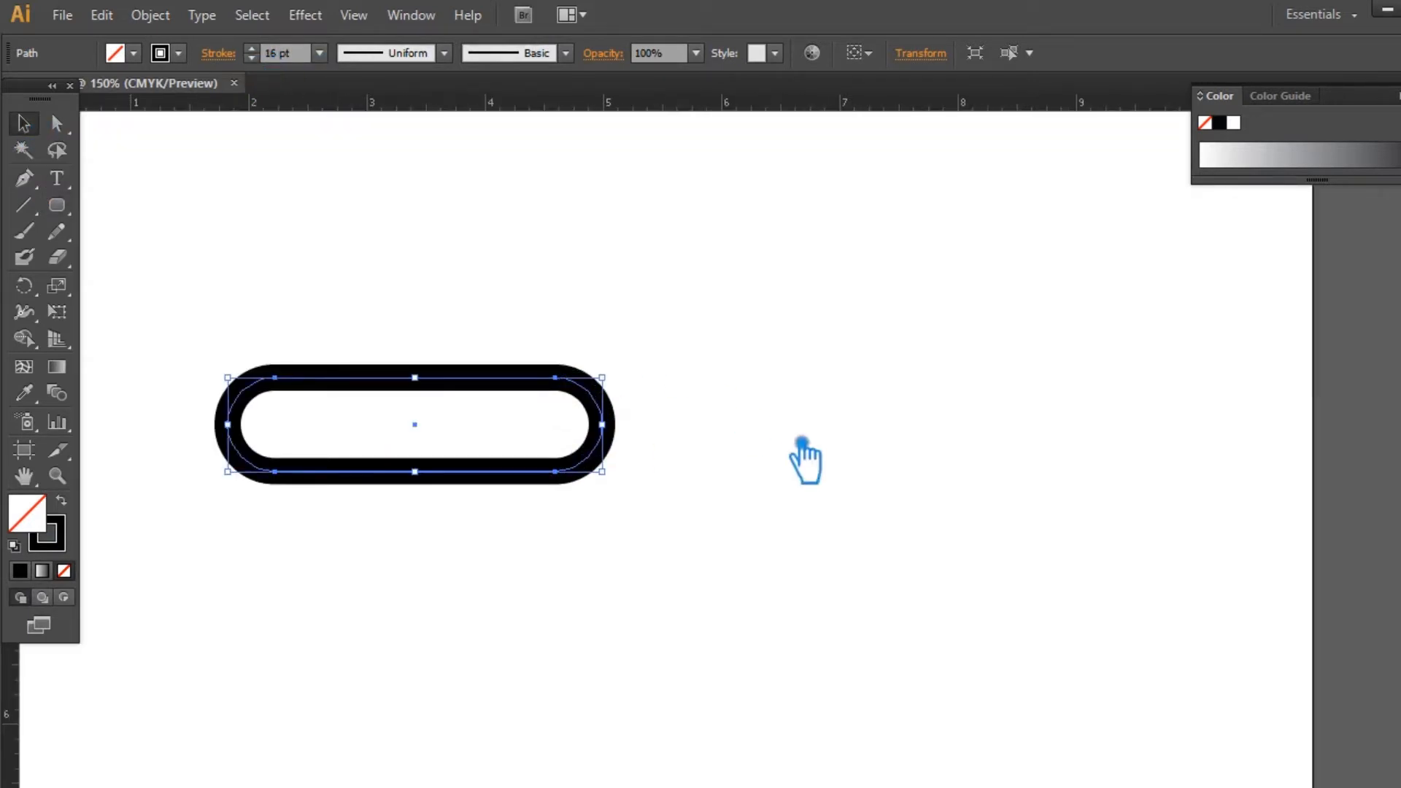
Shorten the rounded shape by shifting its right-end anchor points to the left, keeping the left end in place.
{"action": "left_click", "coordinate": [800, 524]}
{"action": "left_click", "coordinate": [605, 479]}
{"action": "key", "text": "a"}
{"action": "key", "text": "Left"}
{"action": "key", "text": "Left"}
{"action": "key", "text": "Left"}
{"action": "key", "text": "Left"}
{"action": "key", "text": "Left"}
{"action": "key", "text": "Left"}
{"action": "key", "text": "Left"}
{"action": "key", "text": "Left"}
{"action": "key", "text": "Left"}
{"action": "key", "text": "Left"}
{"action": "key", "text": "Left"}
{"action": "key", "text": "Left"}
{"action": "key", "text": "Left"}
{"action": "key", "text": "Left"}
{"action": "key", "text": "Left"}
{"action": "key", "text": "Left"}
{"action": "key", "text": "Left"}
{"action": "key", "text": "Left"}
{"action": "key", "text": "Left"}
{"action": "key", "text": "Left"}
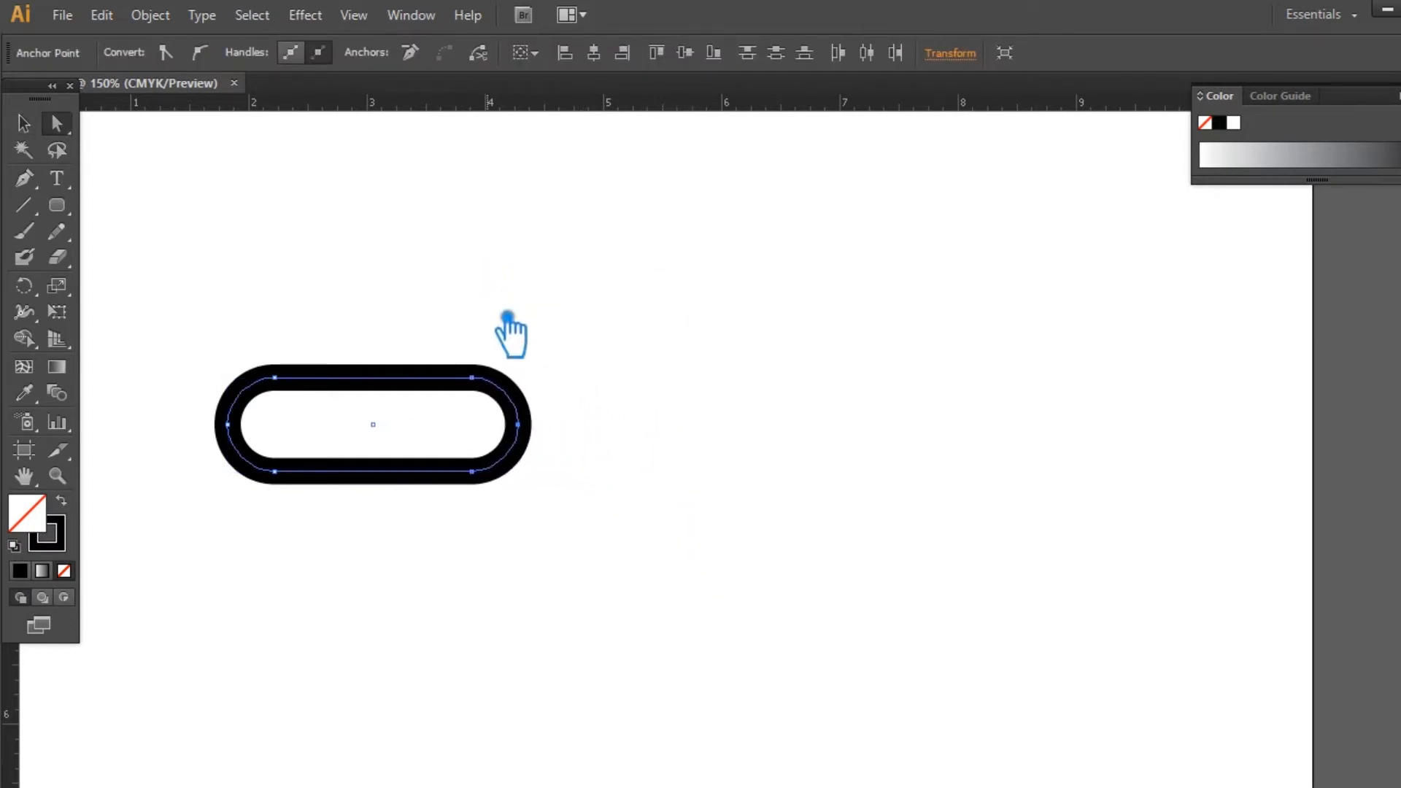
{"action": "key", "text": "Left"}
{"action": "key", "text": "Left"}
{"action": "key", "text": "Left"}
{"action": "key", "text": "Left"}
{"action": "key", "text": "Left"}
{"action": "key", "text": "Left"}
{"action": "key", "text": "Left"}
{"action": "key", "text": "Left"}
{"action": "key", "text": "Left"}
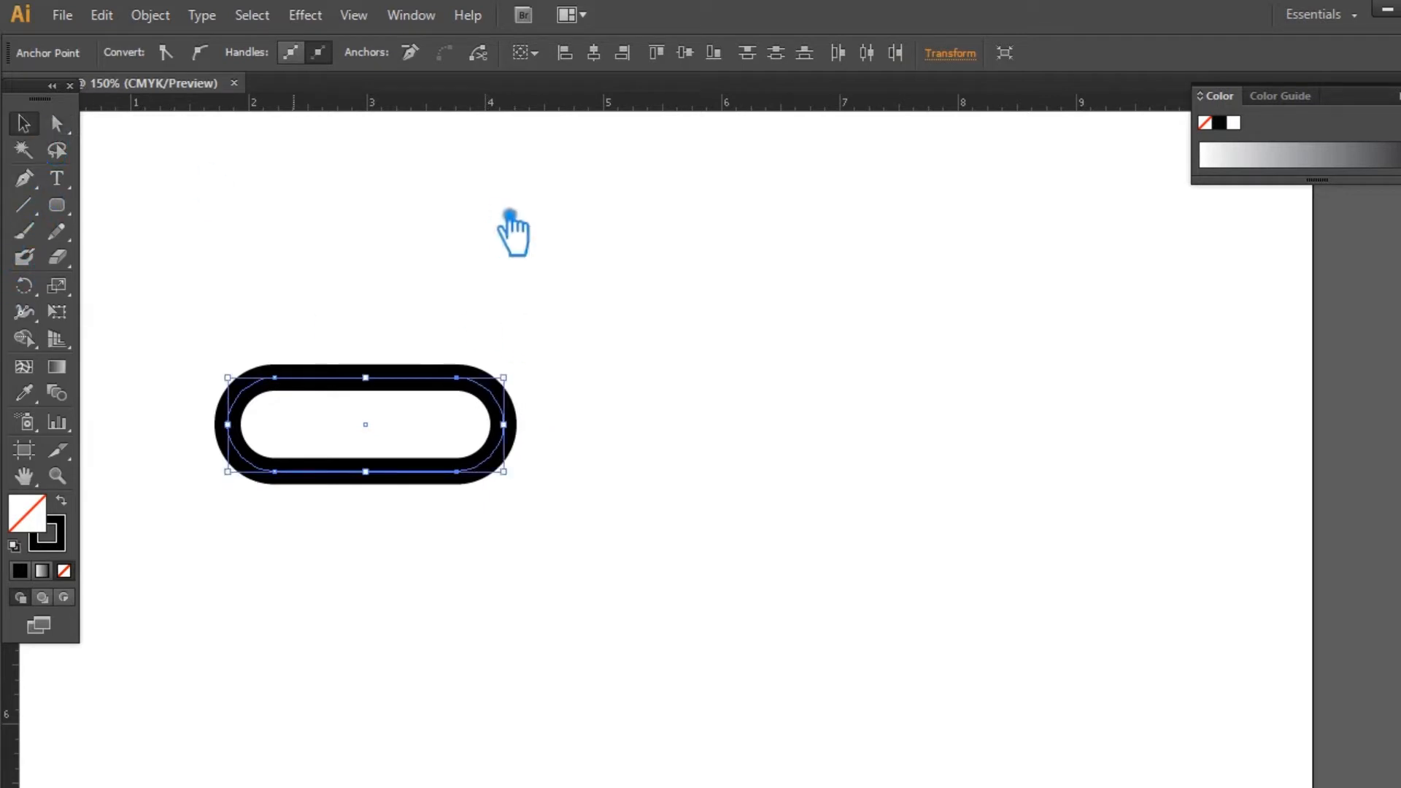
{"action": "left_click", "coordinate": [501, 234]}
{"action": "left_click", "coordinate": [460, 380]}
{"action": "left_click", "coordinate": [727, 358]}
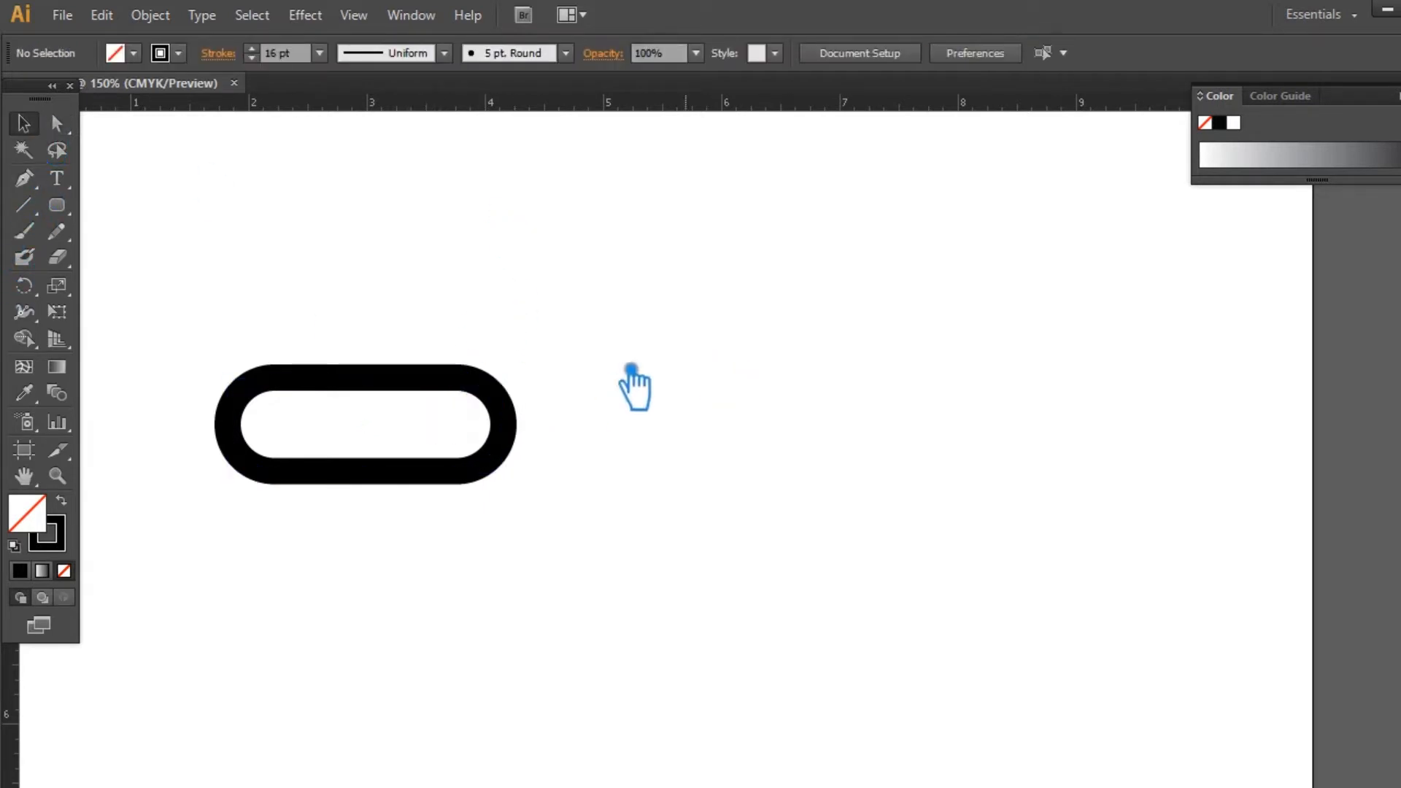
Duplicate the rounded shape directly below the original so their adjoining horizontal strokes overlap.
{"action": "left_click_drag", "start_coordinate": [407, 391], "coordinate": [416, 491]}
{"action": "left_click_drag", "start_coordinate": [672, 478], "coordinate": [243, 351]}
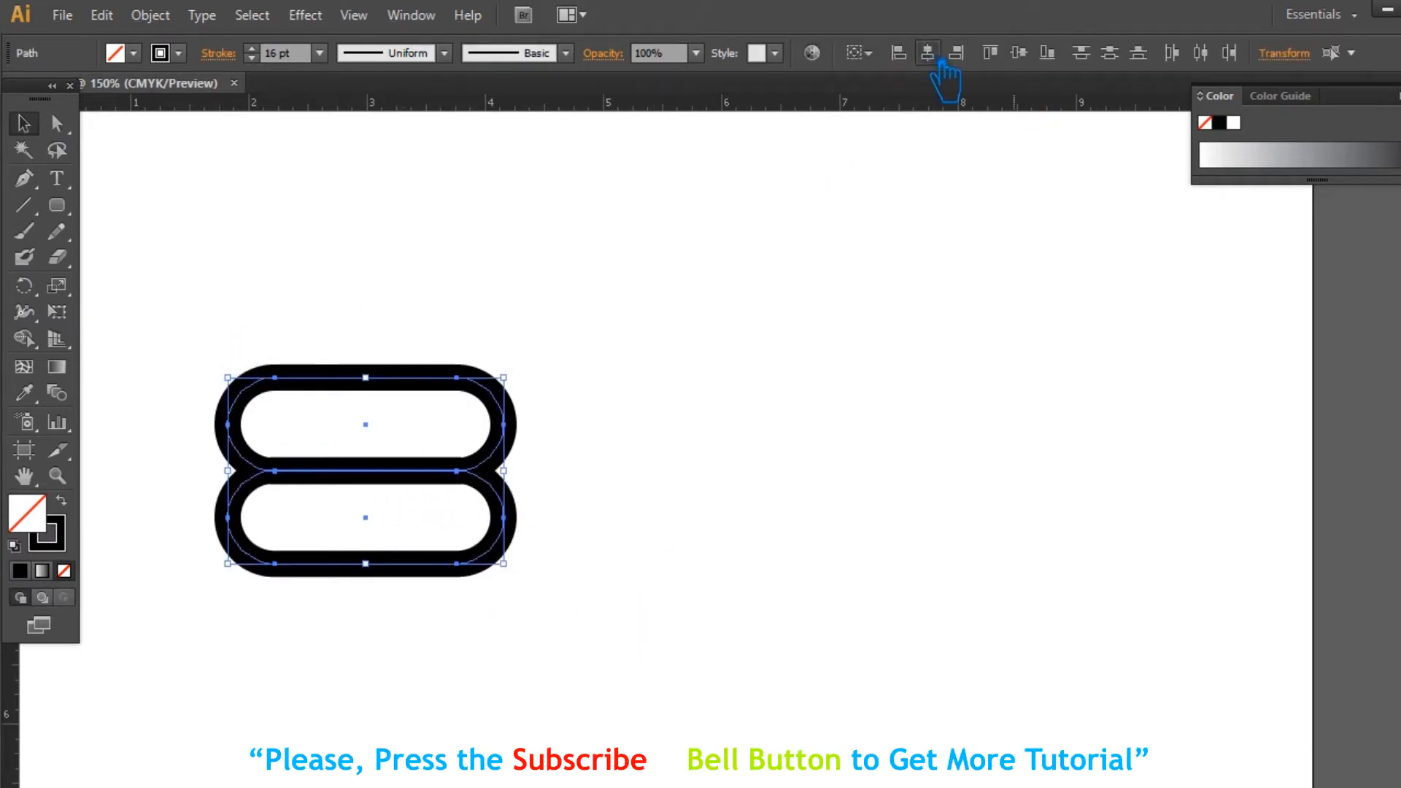
{"action": "left_click", "coordinate": [831, 482]}
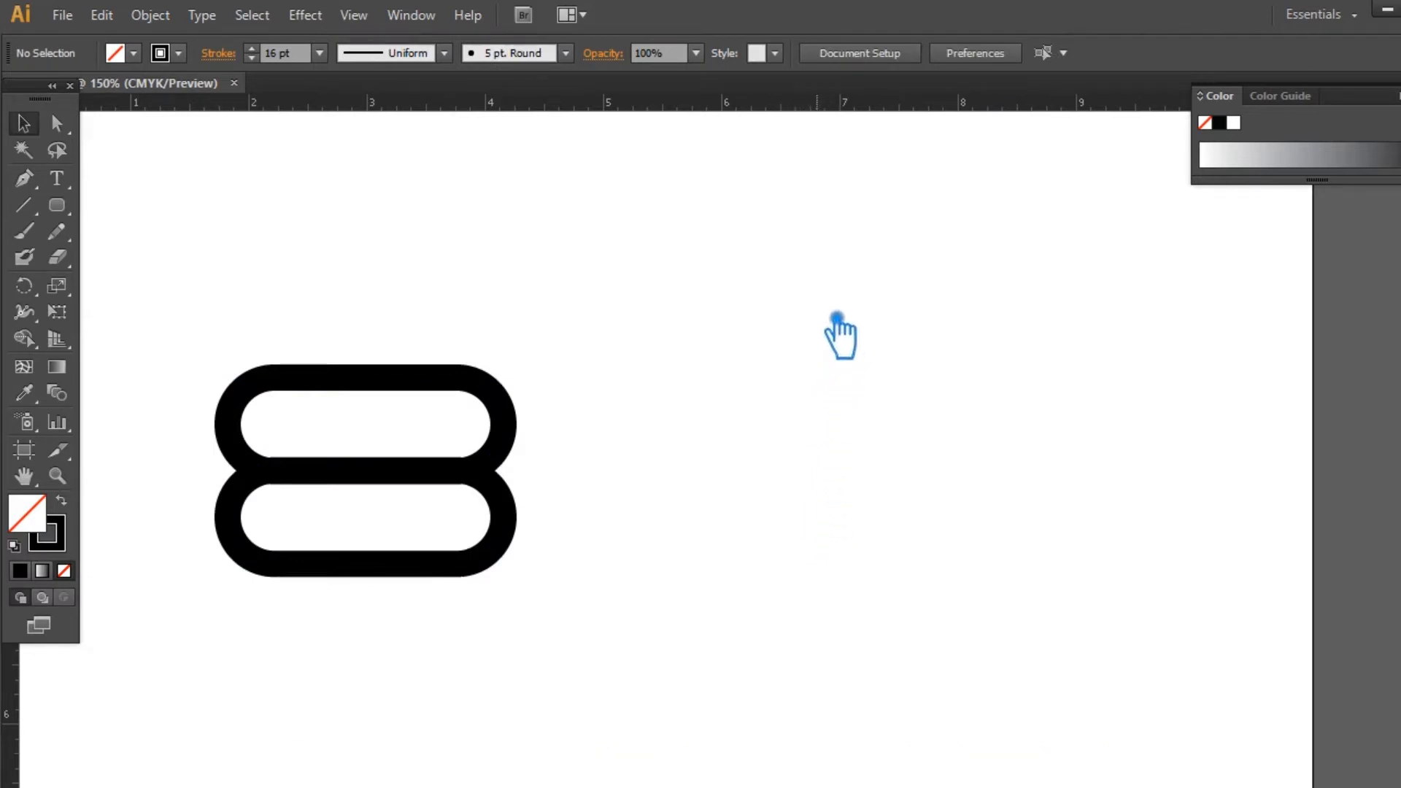
Draw a narrow, upright rectangle about 2.72 in tall beside the rounded shapes, with black fill and no stroke.
{"action": "left_click_drag", "start_coordinate": [62, 215], "coordinate": [160, 197]}
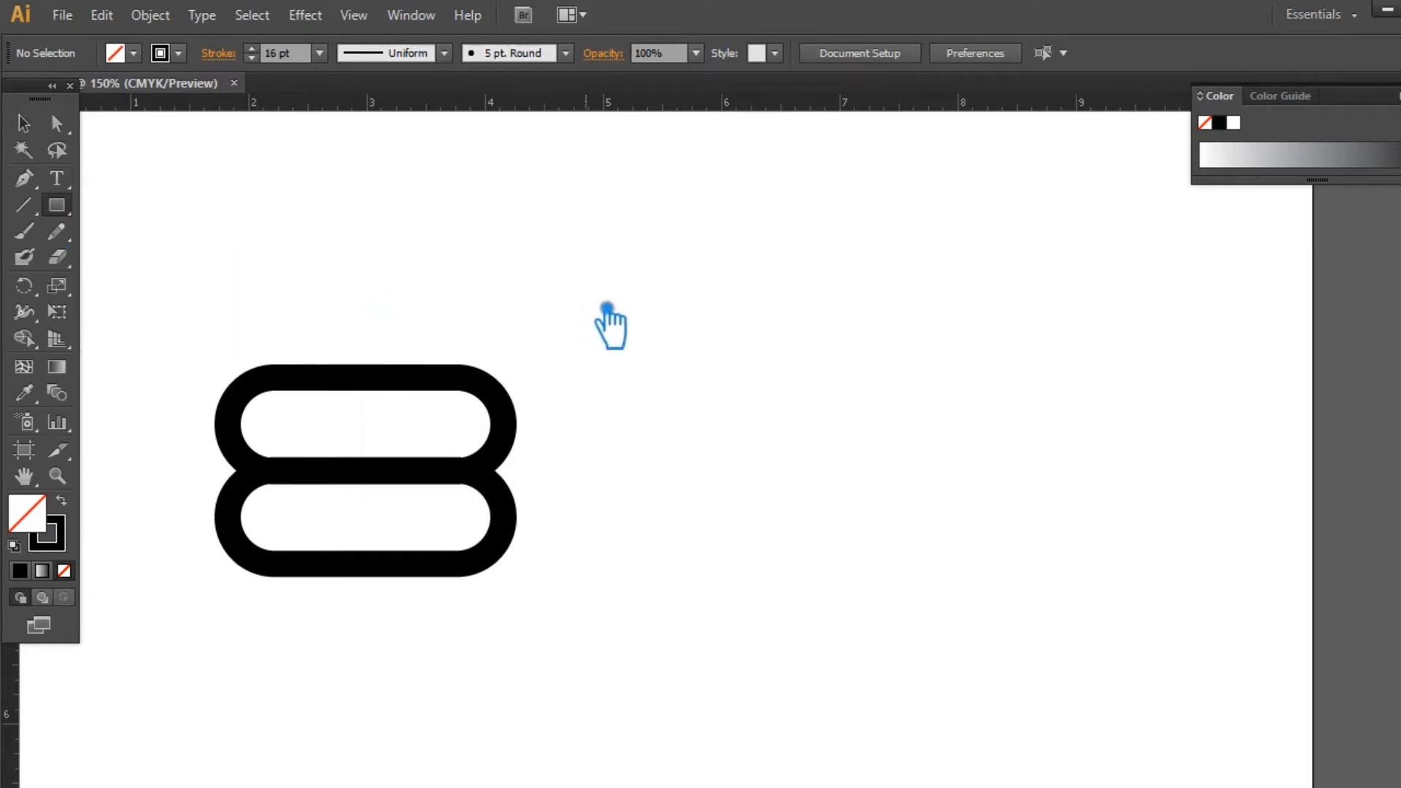
{"action": "key", "text": "shift+x"}
{"action": "mouse_move", "coordinate": [683, 260]}
{"action": "left_mouse_down"}
{"action": "mouse_move", "coordinate": [726, 391]}
{"action": "mouse_move", "coordinate": [735, 593]}
{"action": "left_mouse_up"}
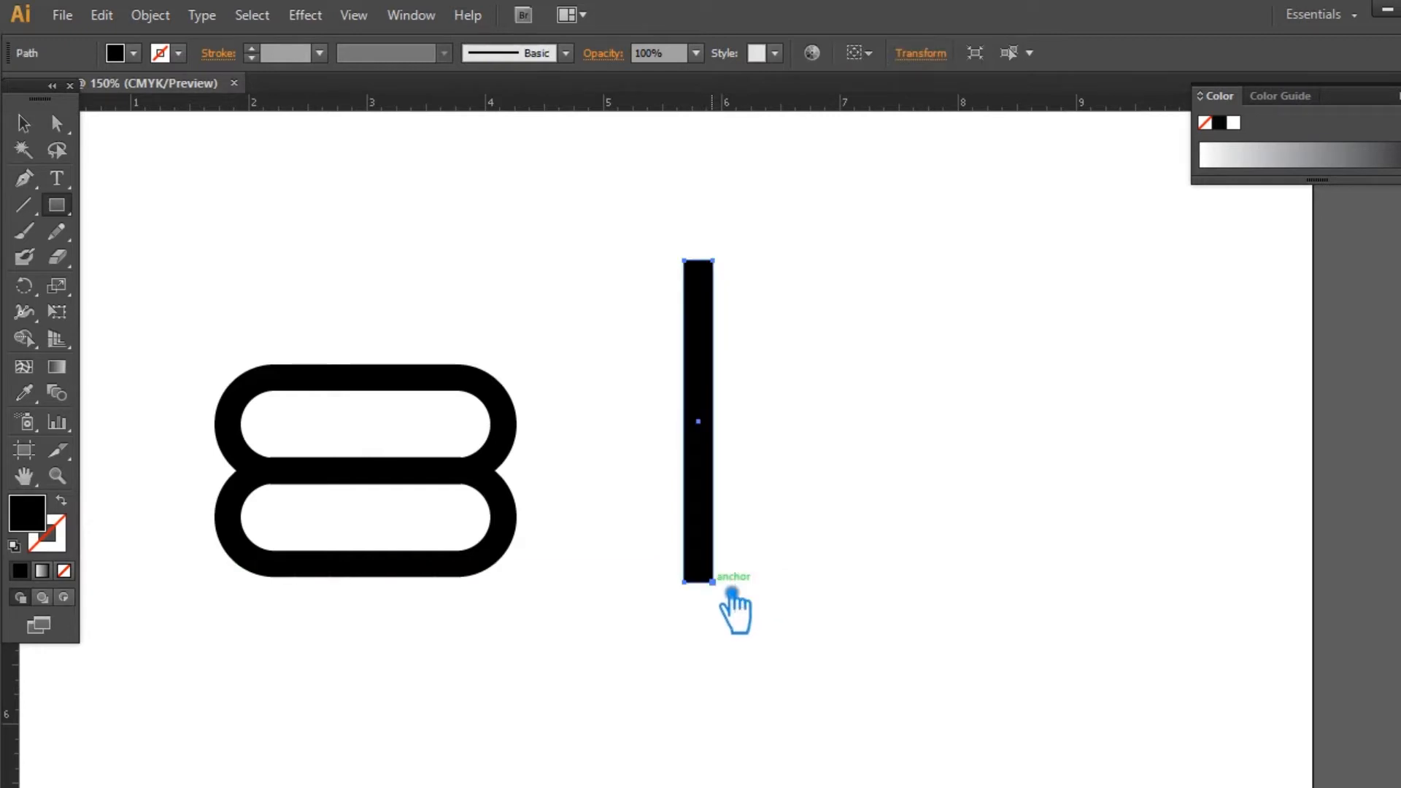
Slant the upright black bar by shifting its two top anchor points well to the left.
{"action": "key", "text": "a"}
{"action": "left_click", "coordinate": [721, 501]}
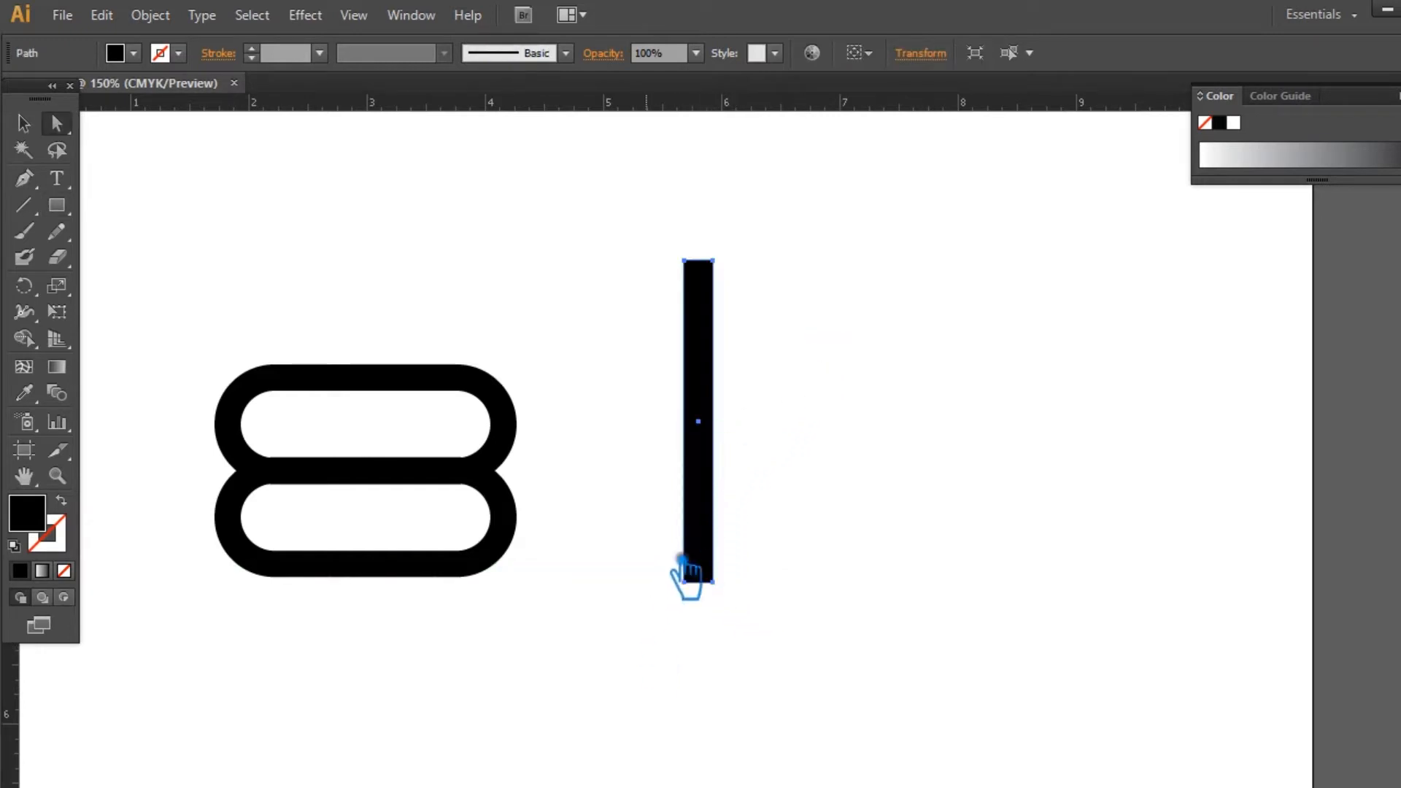
{"action": "left_click_drag", "start_coordinate": [744, 297], "coordinate": [575, 221]}
{"action": "key", "text": "Left"}
{"action": "key", "text": "Left"}
{"action": "key", "text": "Left"}
{"action": "key", "text": "Left"}
{"action": "key", "text": "Left"}
{"action": "key", "text": "Left"}
{"action": "key", "text": "Left"}
{"action": "key", "text": "Left"}
{"action": "key", "text": "Left"}
{"action": "key", "text": "Left"}
{"action": "key", "text": "Left"}
{"action": "key", "text": "Left"}
{"action": "key", "text": "Left"}
{"action": "key", "text": "Left"}
{"action": "key", "text": "Left"}
{"action": "key", "text": "Left"}
{"action": "key", "text": "Left"}
{"action": "key", "text": "Left"}
{"action": "key", "text": "Left"}
{"action": "key", "text": "Left"}
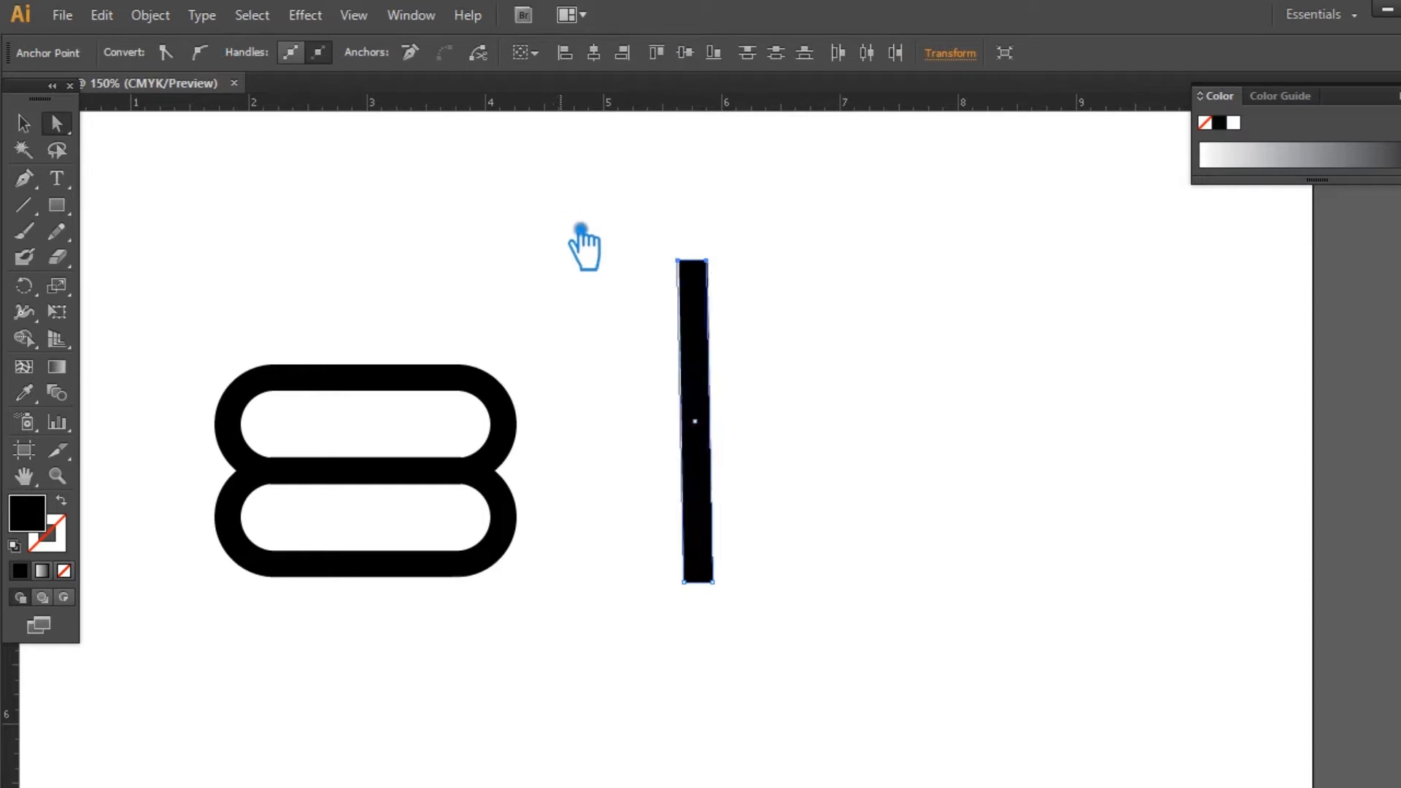
{"action": "key", "text": "Left"}
{"action": "key", "text": "Left"}
{"action": "key", "text": "Left"}
{"action": "key", "text": "Left"}
{"action": "key", "text": "Left"}
{"action": "key", "text": "Left"}
{"action": "key", "text": "Left"}
{"action": "key", "text": "Left"}
{"action": "key", "text": "Left"}
{"action": "key", "text": "Left"}
{"action": "key", "text": "Left"}
{"action": "key", "text": "Left"}
{"action": "key", "text": "Left"}
{"action": "key", "text": "Left"}
{"action": "key", "text": "Left"}
{"action": "key", "text": "Left"}
{"action": "key", "text": "Left"}
{"action": "key", "text": "Left"}
{"action": "key", "text": "Left"}
{"action": "key", "text": "Left"}
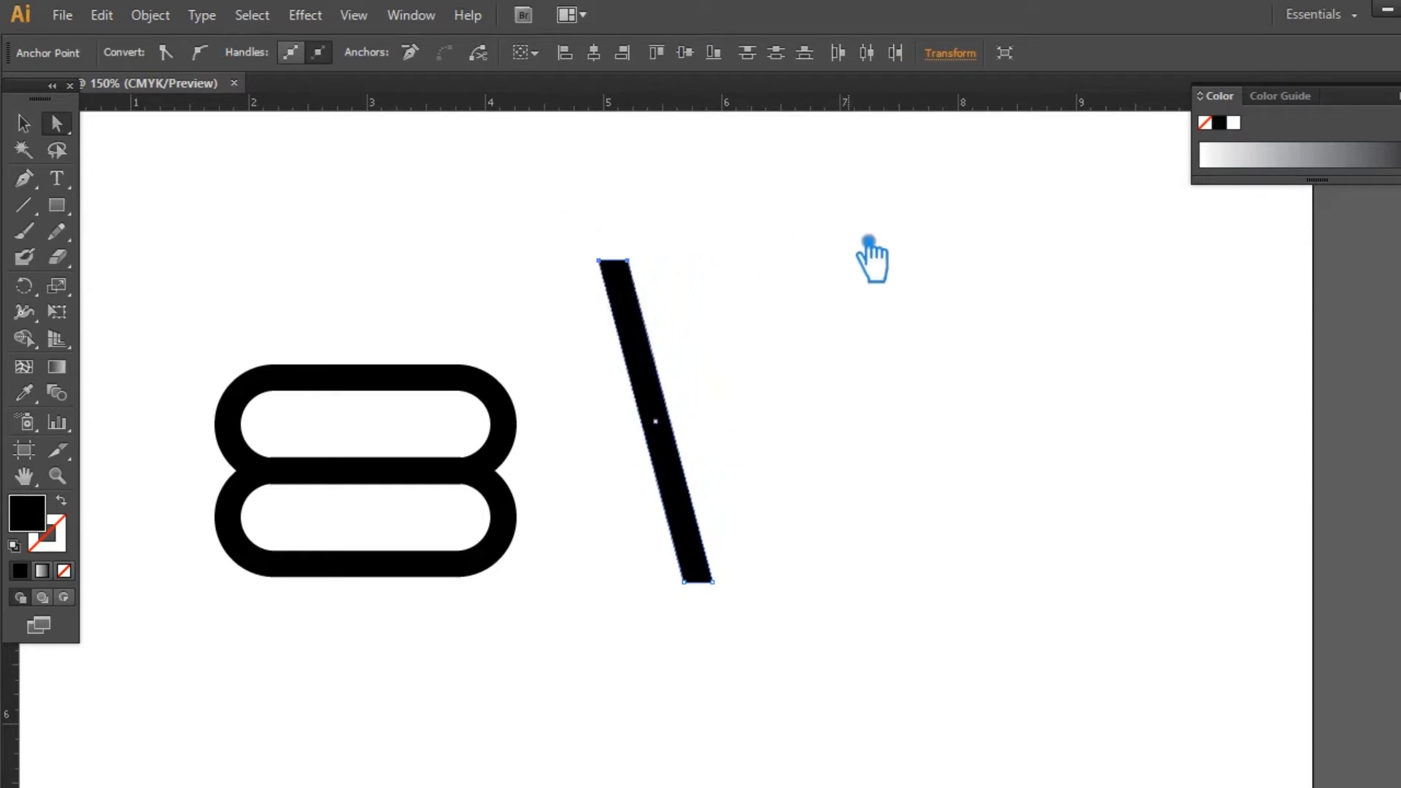
{"action": "key", "text": "Left"}
{"action": "key", "text": "Left"}
{"action": "key", "text": "Left"}
{"action": "key", "text": "Left"}
{"action": "key", "text": "Left"}
{"action": "key", "text": "Left"}
{"action": "key", "text": "Left"}
{"action": "key", "text": "Left"}
{"action": "key", "text": "Left"}
{"action": "key", "text": "Left"}
{"action": "key", "text": "Left"}
{"action": "key", "text": "Left"}
{"action": "key", "text": "Left"}
{"action": "key", "text": "Left"}
{"action": "key", "text": "Left"}
{"action": "key", "text": "Left"}
{"action": "key", "text": "Left"}
{"action": "key", "text": "Left"}
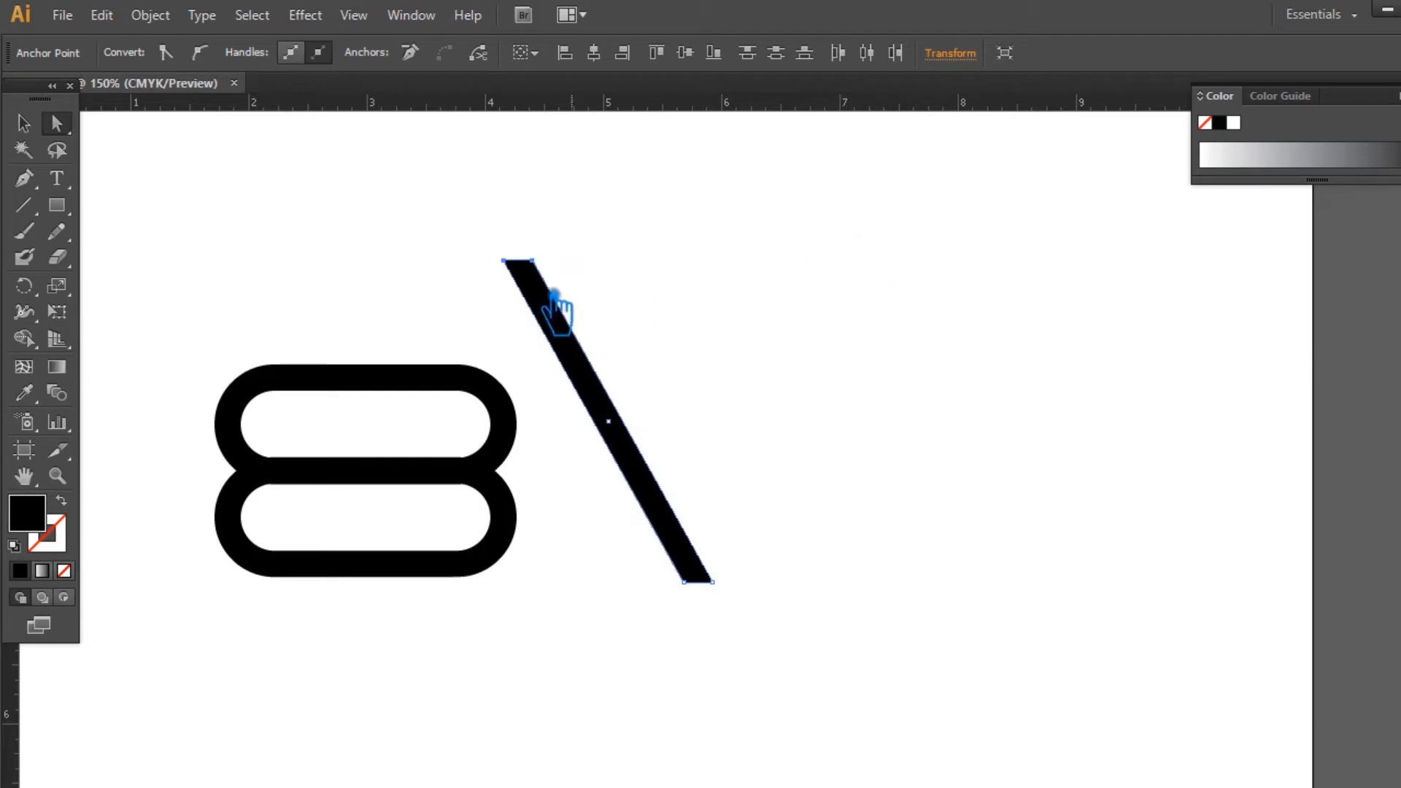
Widen the slanted bar by shifting its two right-side anchor points slightly to the right.
{"action": "left_click", "coordinate": [548, 281]}
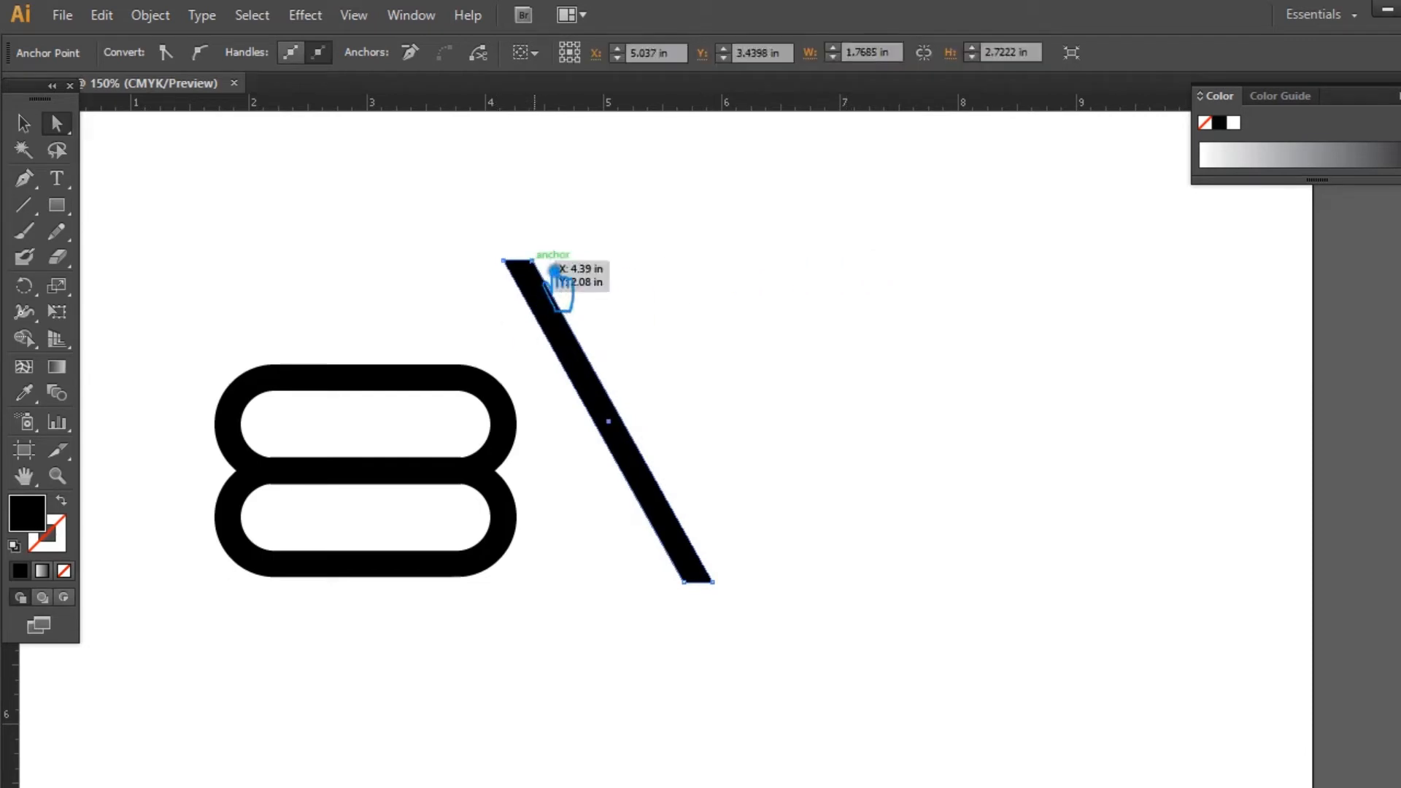
{"action": "left_click", "coordinate": [736, 595], "text": "shift"}
{"action": "key", "text": "Right"}
{"action": "key", "text": "Right"}
{"action": "key", "text": "Right"}
{"action": "key", "text": "Right"}
{"action": "key", "text": "Right"}
{"action": "key", "text": "Right"}
{"action": "key", "text": "Right"}
{"action": "key", "text": "Right"}
{"action": "key", "text": "Right"}
{"action": "key", "text": "Right"}
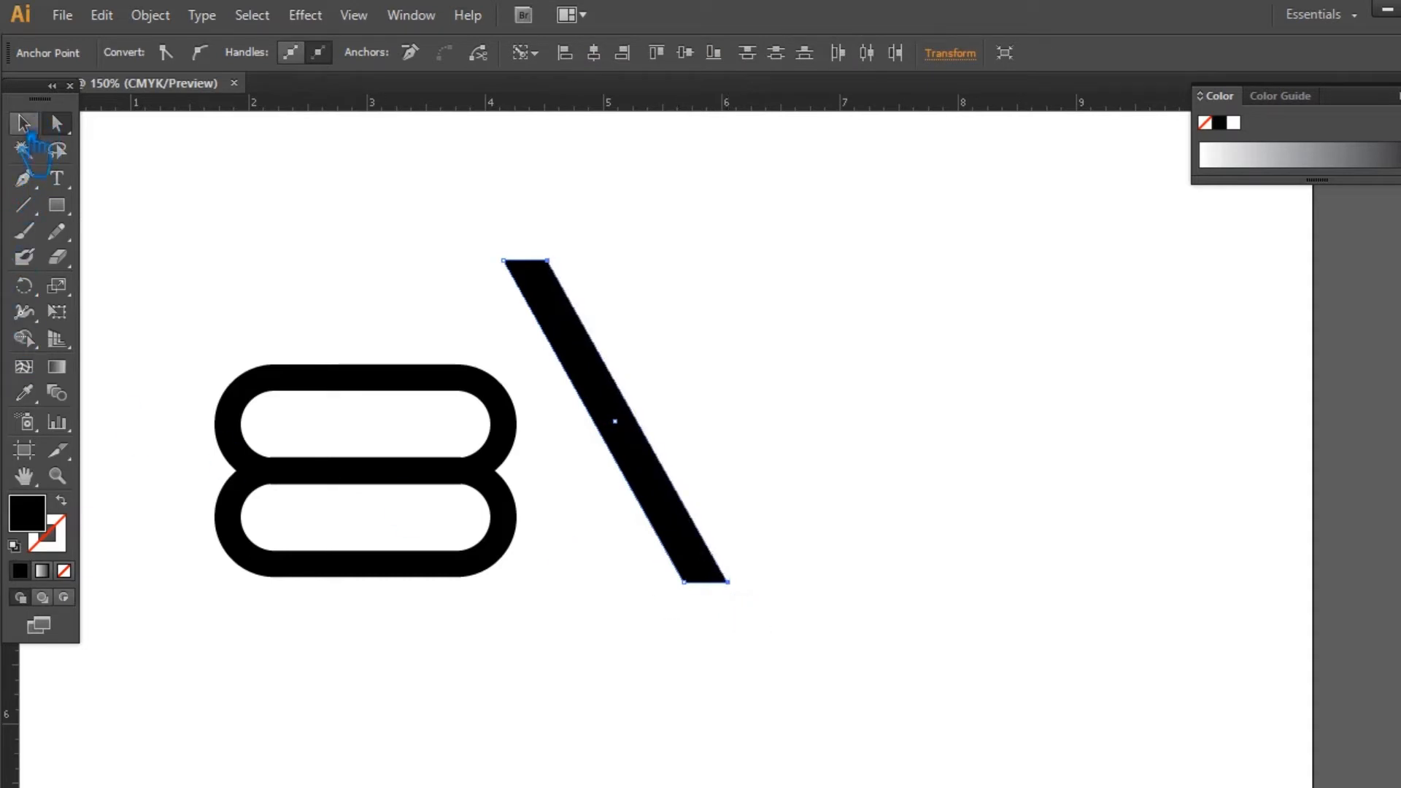
Scale down the slanted bar and place it diagonally across the middle of the two rounded shapes.
{"action": "left_click", "coordinate": [25, 126]}
{"action": "left_click_drag", "start_coordinate": [748, 269], "coordinate": [737, 296]}
{"action": "left_click_drag", "start_coordinate": [703, 516], "coordinate": [471, 578]}
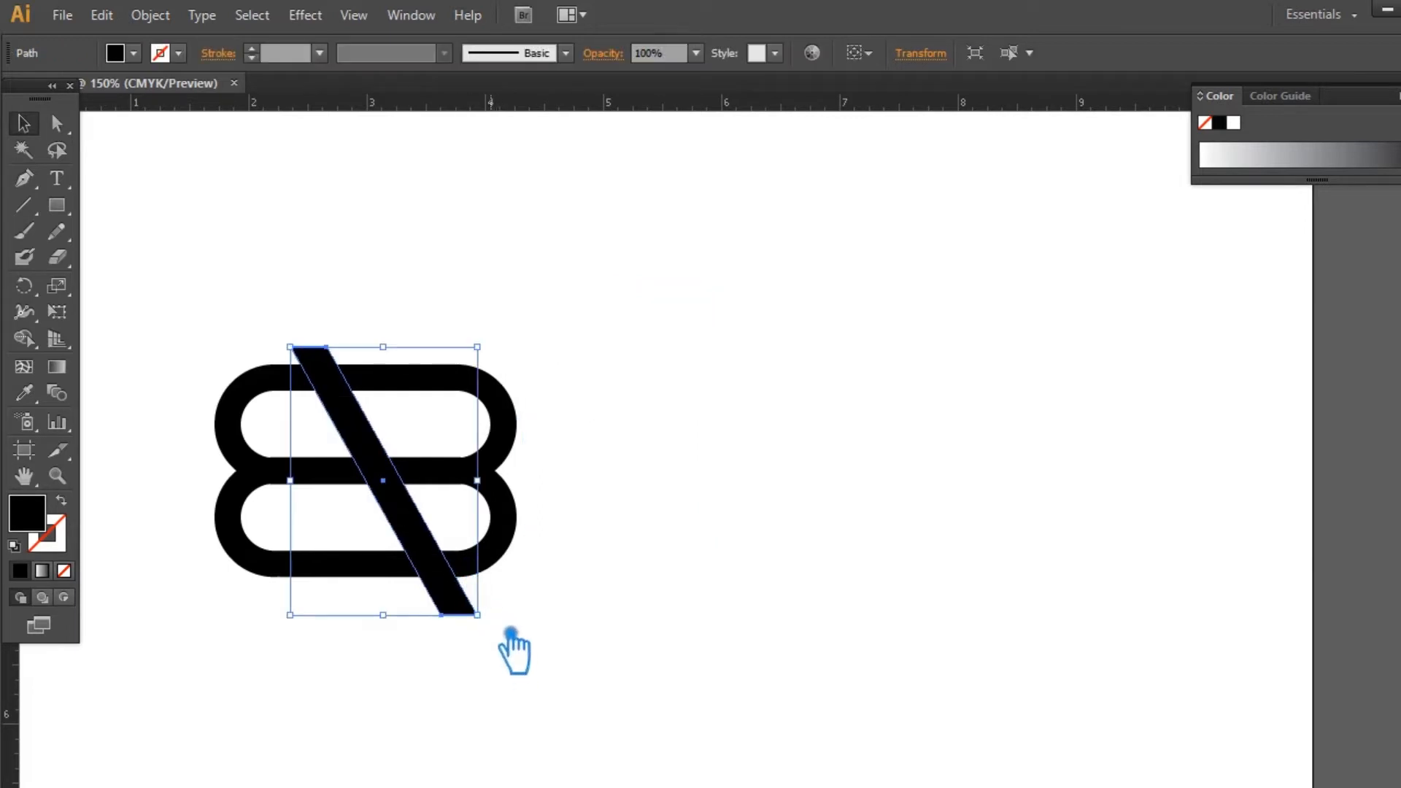
Narrow the diagonal bar by shifting its upper-right and lower-right anchor points slightly to the left.
{"action": "key", "text": "a"}
{"action": "left_click", "coordinate": [345, 361]}
{"action": "left_click", "coordinate": [327, 346]}
{"action": "left_click", "coordinate": [476, 614], "text": "shift"}
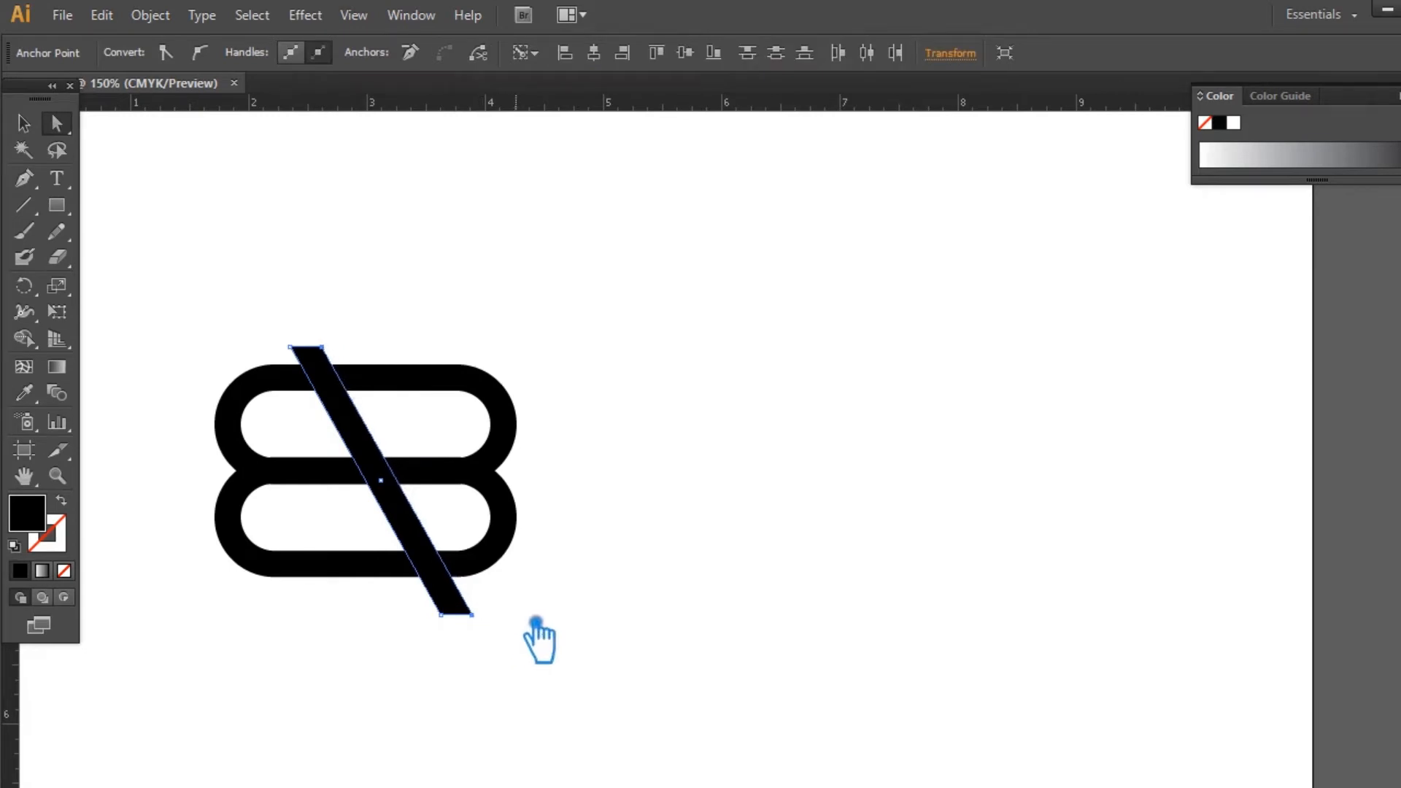
Move the diagonal bar slightly to the left across the two rounded shapes.
{"action": "left_click", "coordinate": [28, 126]}
{"action": "left_click", "coordinate": [533, 338]}
{"action": "left_click", "coordinate": [511, 490]}
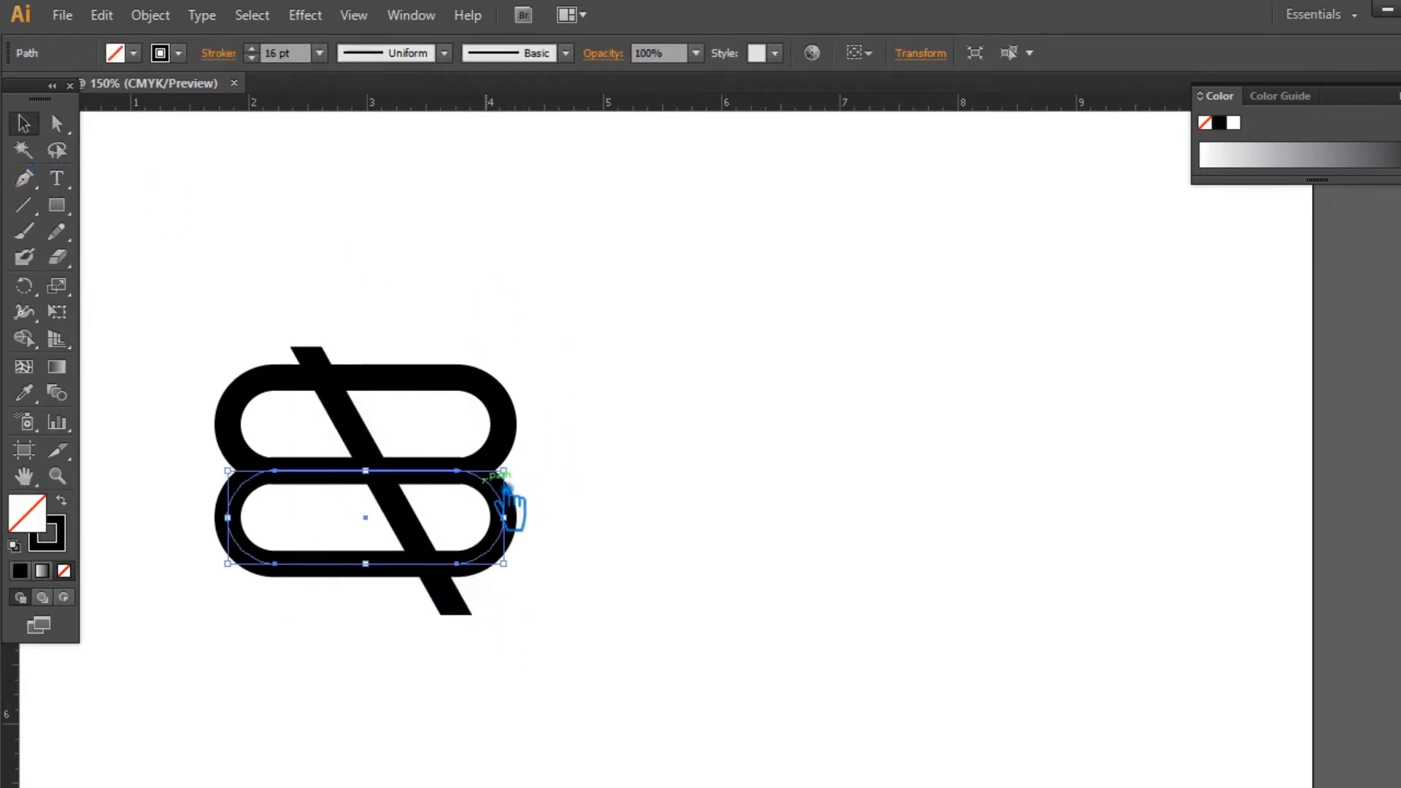
{"action": "left_click", "coordinate": [523, 435], "text": "shift"}
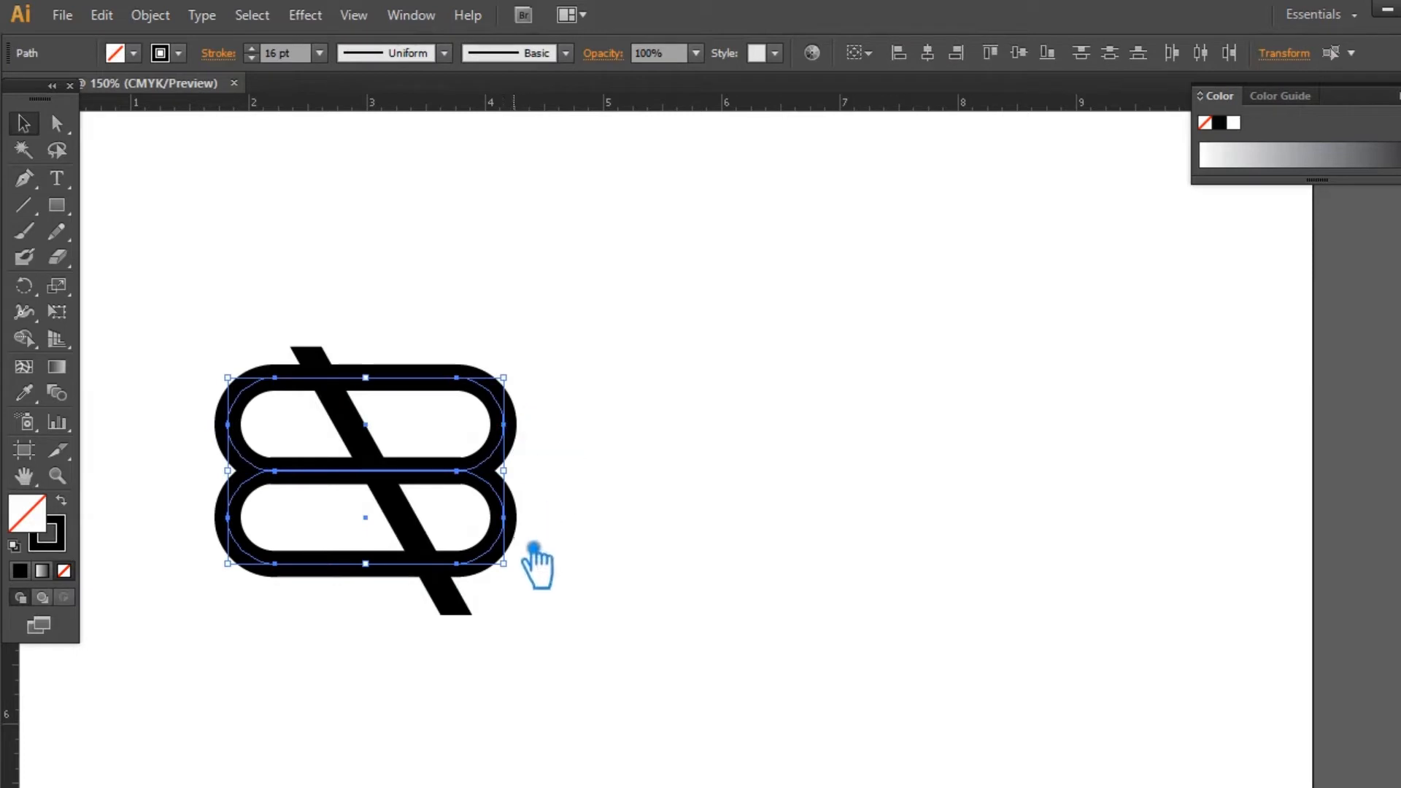
{"action": "left_click_drag", "start_coordinate": [464, 610], "coordinate": [450, 617]}
{"action": "left_click", "coordinate": [489, 596]}
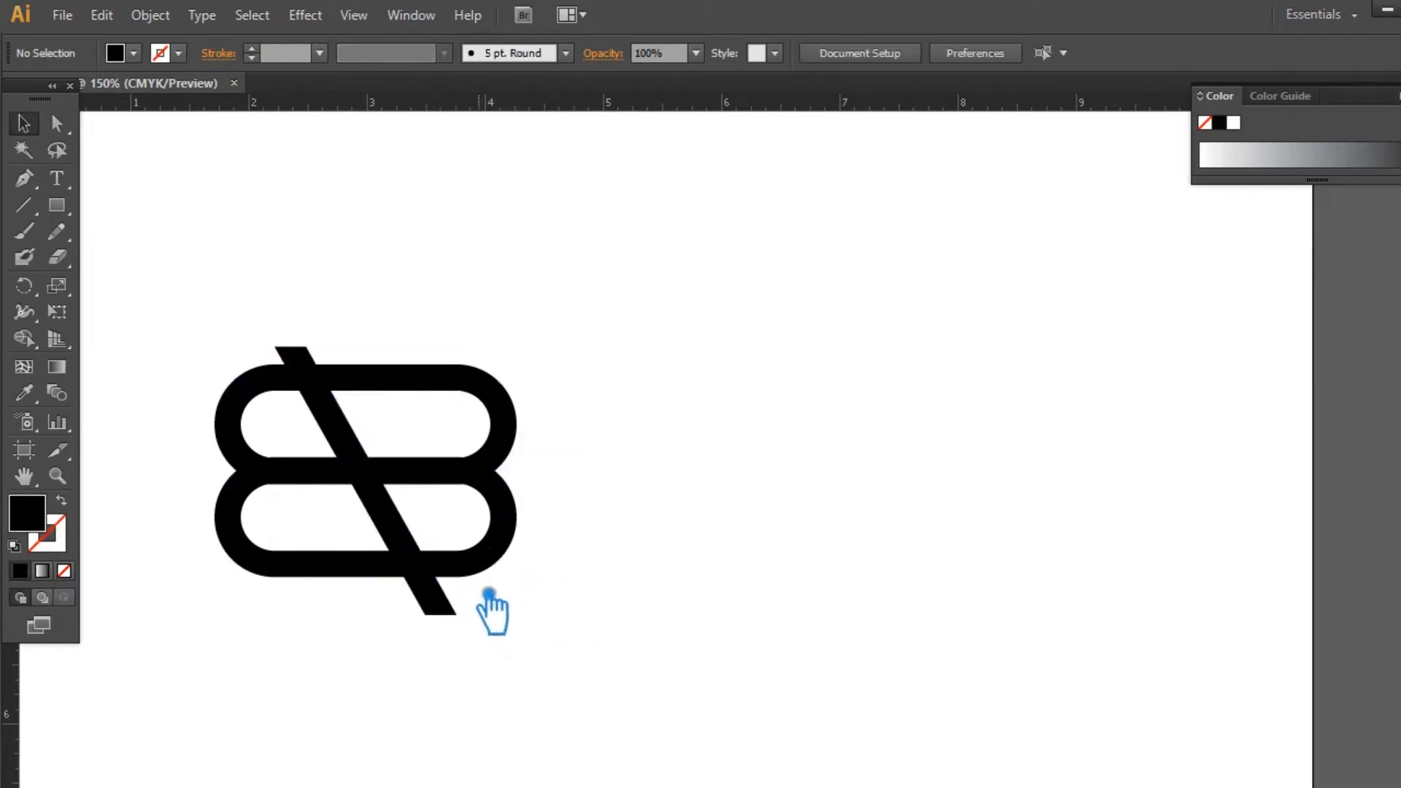
Remove the diagonal bar and shorten both rounded shapes by shifting their right-end anchor points to the left.
{"action": "left_click", "coordinate": [445, 612]}
{"action": "key", "text": "Delete"}
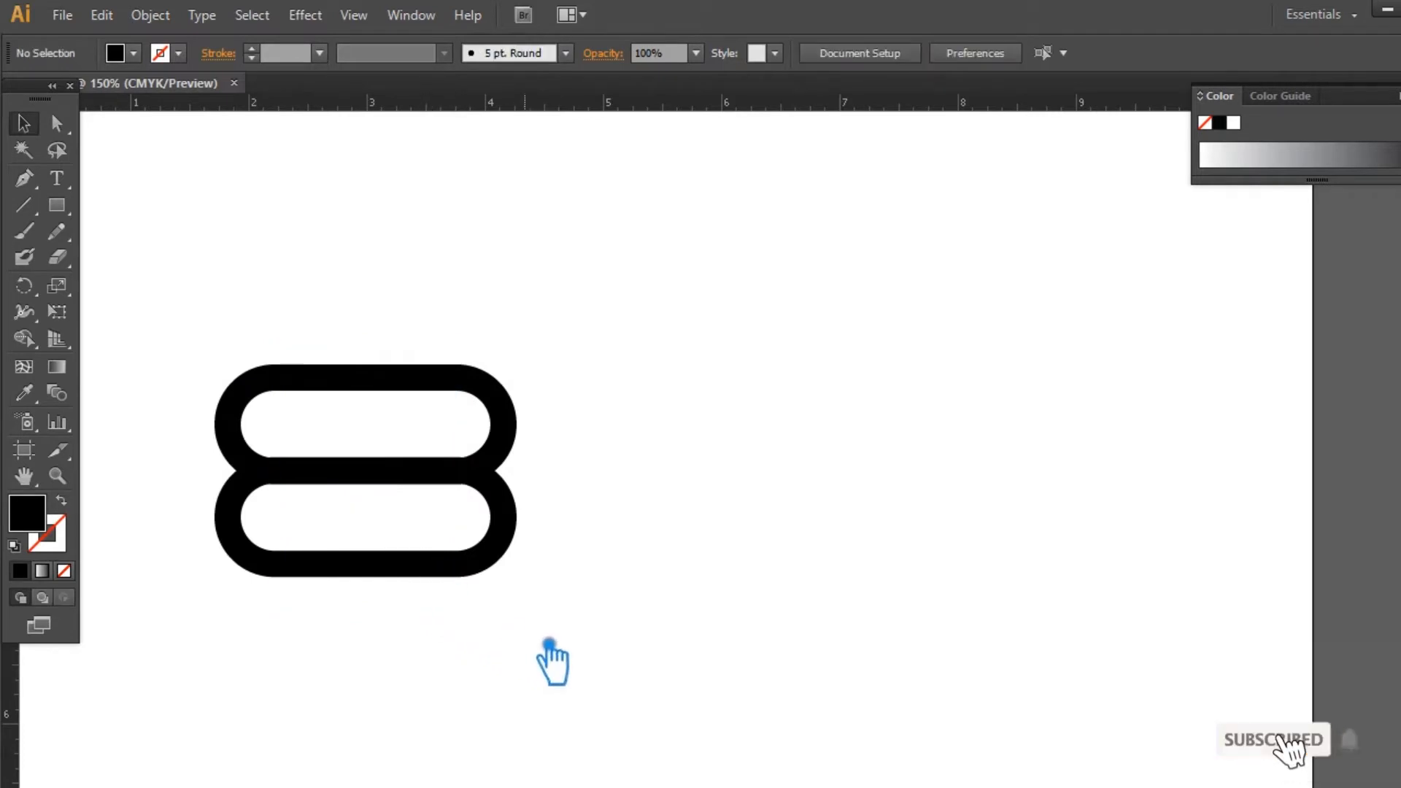
{"action": "left_click_drag", "start_coordinate": [558, 634], "coordinate": [400, 304]}
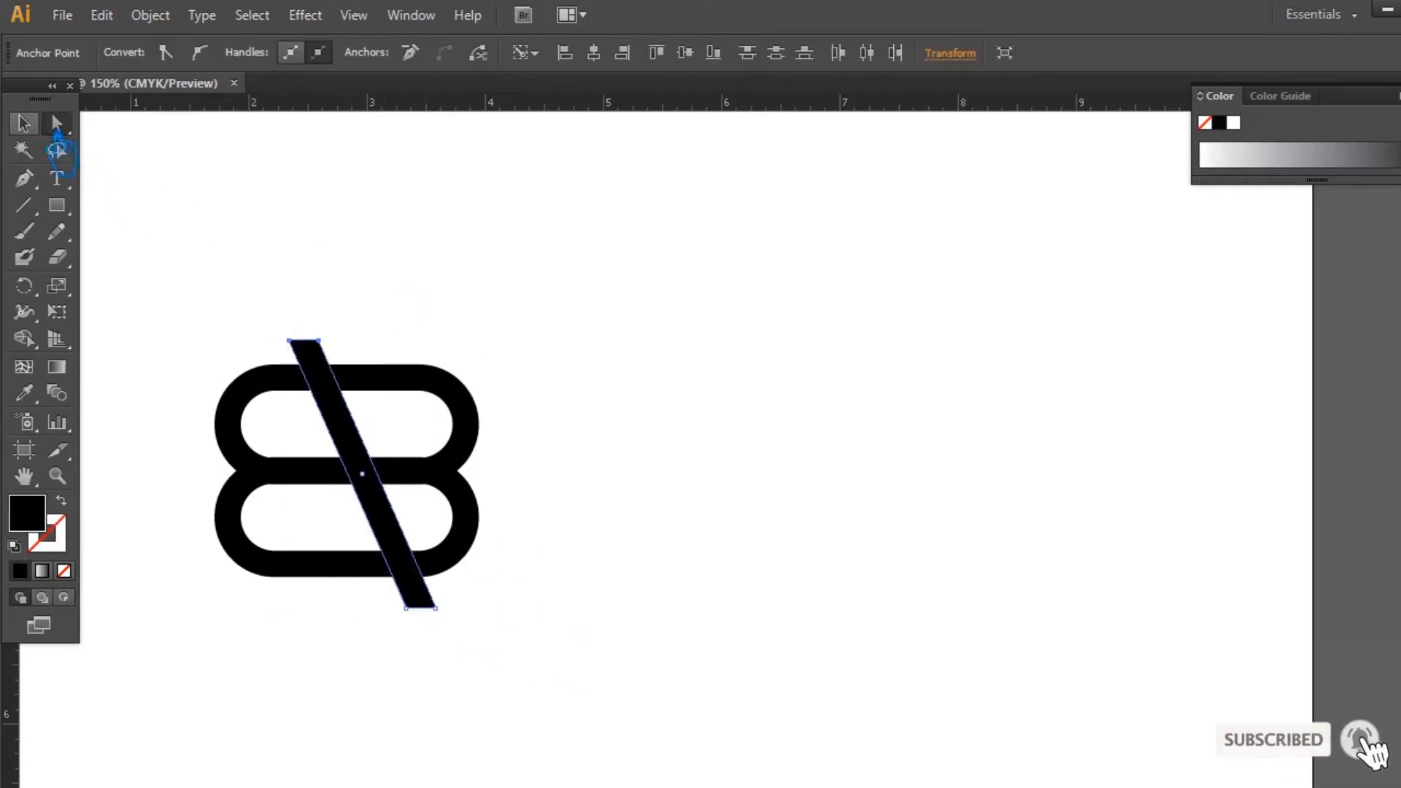
Shift the diagonal bar slightly left and up over the shortened rounded shapes.
{"action": "left_click", "coordinate": [33, 126]}
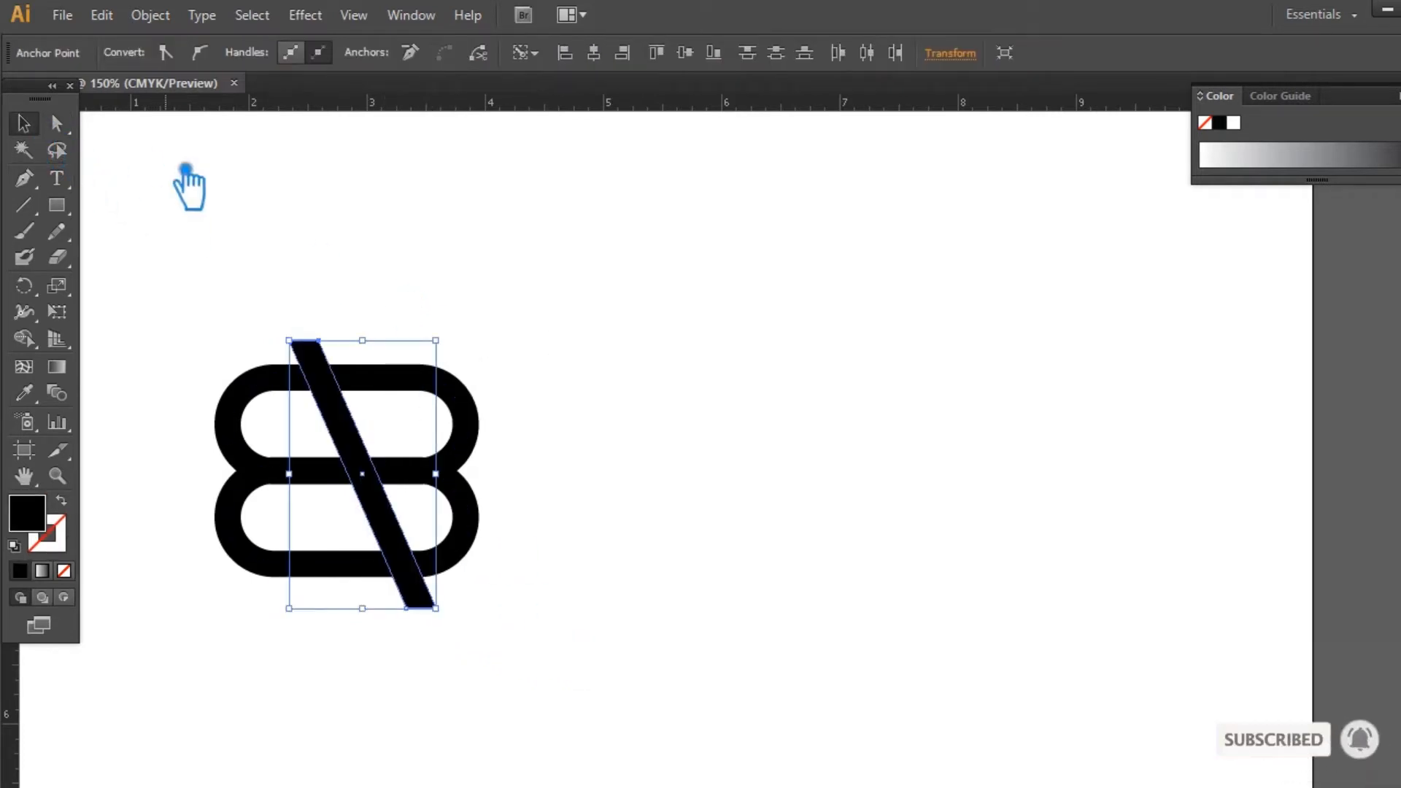
{"action": "left_click", "coordinate": [185, 167]}
{"action": "left_click", "coordinate": [324, 367]}
{"action": "mouse_move", "coordinate": [334, 368]}
{"action": "left_mouse_down"}
{"action": "mouse_move", "coordinate": [353, 378]}
{"action": "mouse_move", "coordinate": [327, 365]}
{"action": "left_mouse_up"}
{"action": "left_click", "coordinate": [583, 375]}
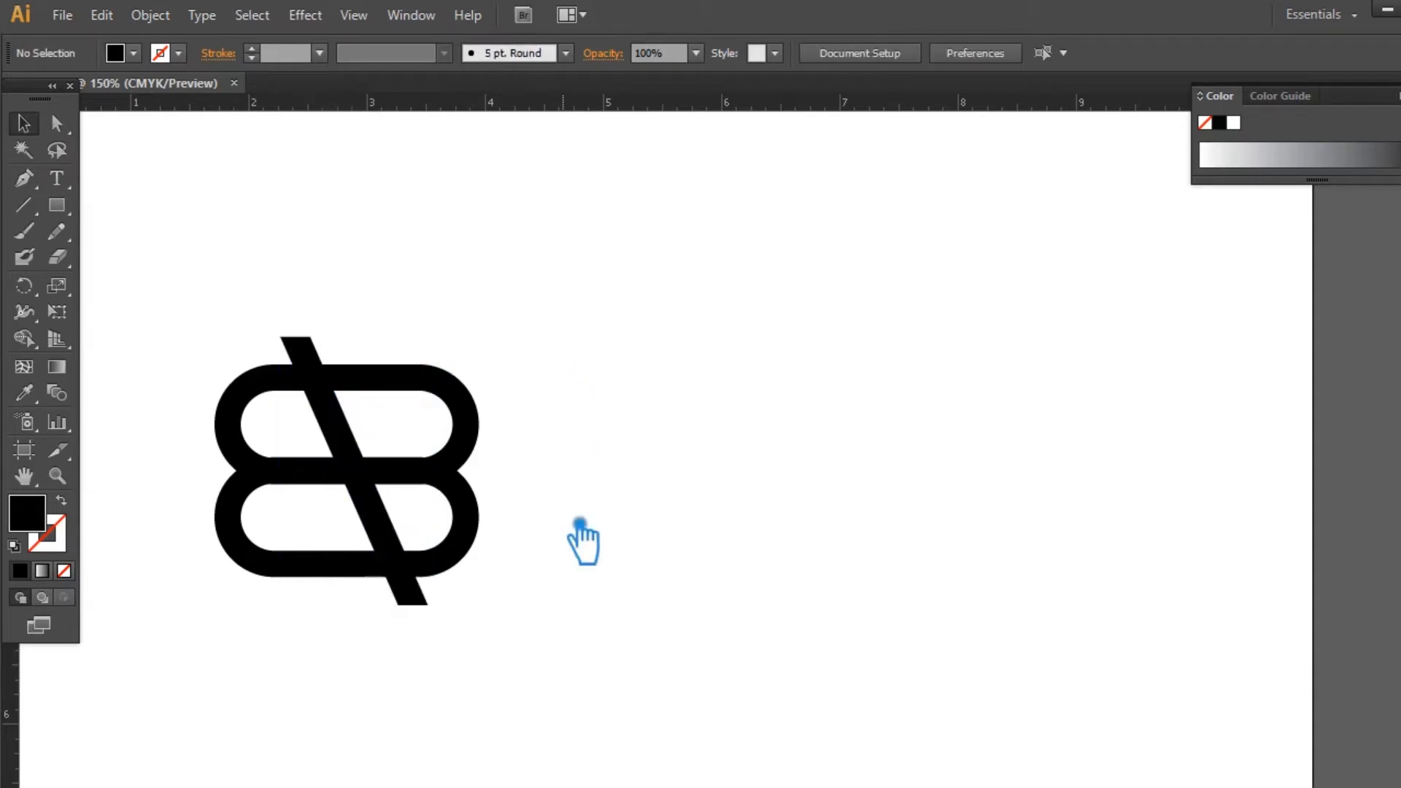
Align the diagonal bar and both rounded shapes on their horizontal centers.
{"action": "left_click_drag", "start_coordinate": [563, 613], "coordinate": [194, 273]}
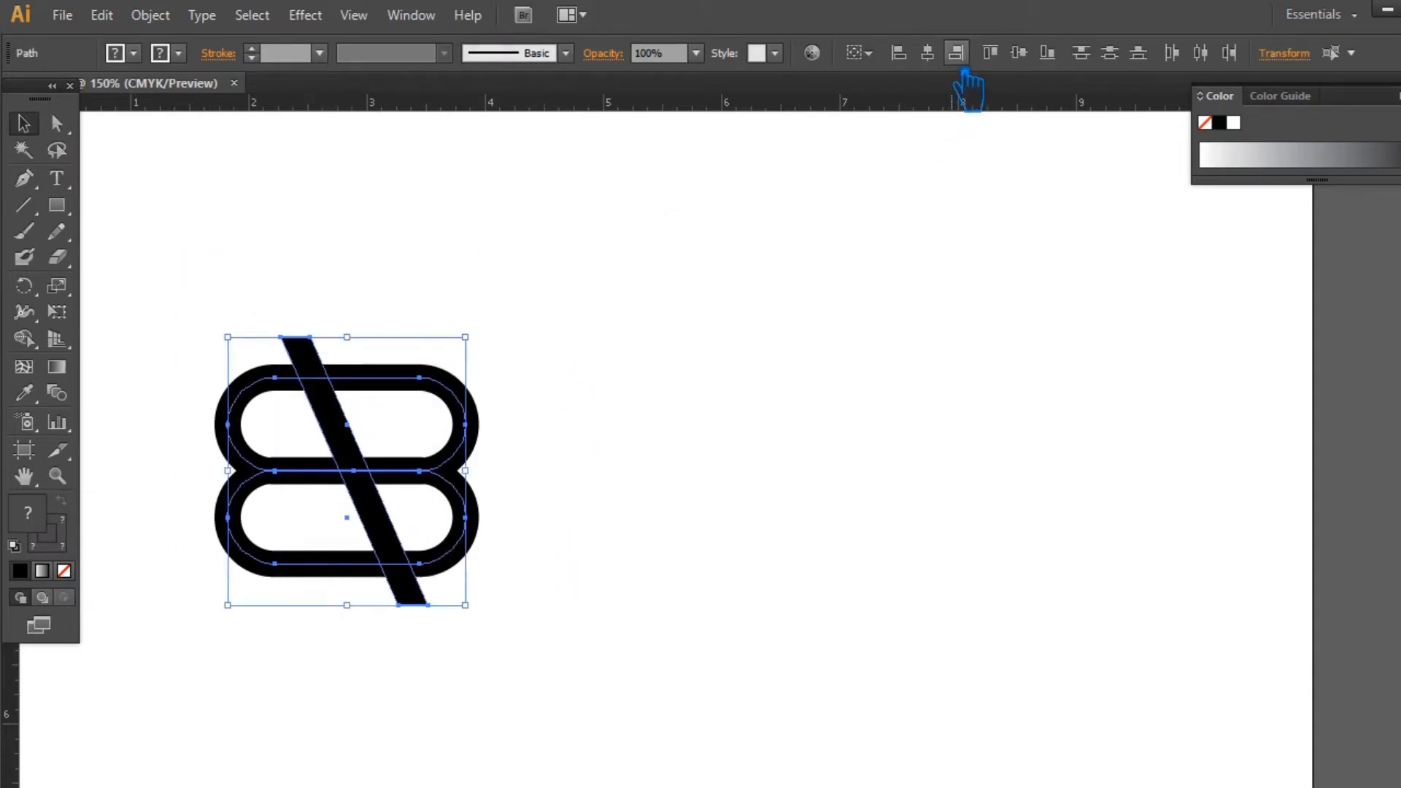
{"action": "left_click", "coordinate": [937, 60]}
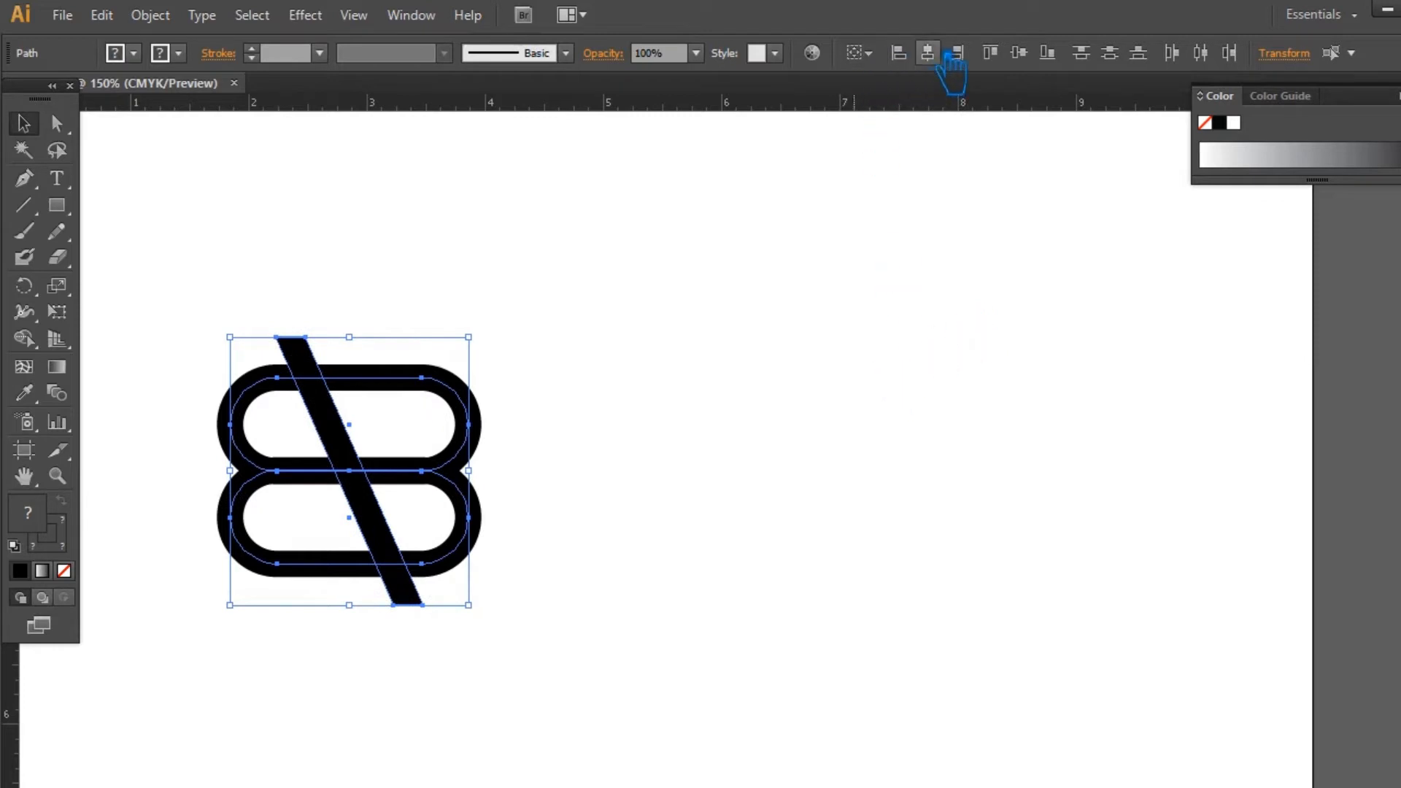
{"action": "left_click", "coordinate": [862, 363]}
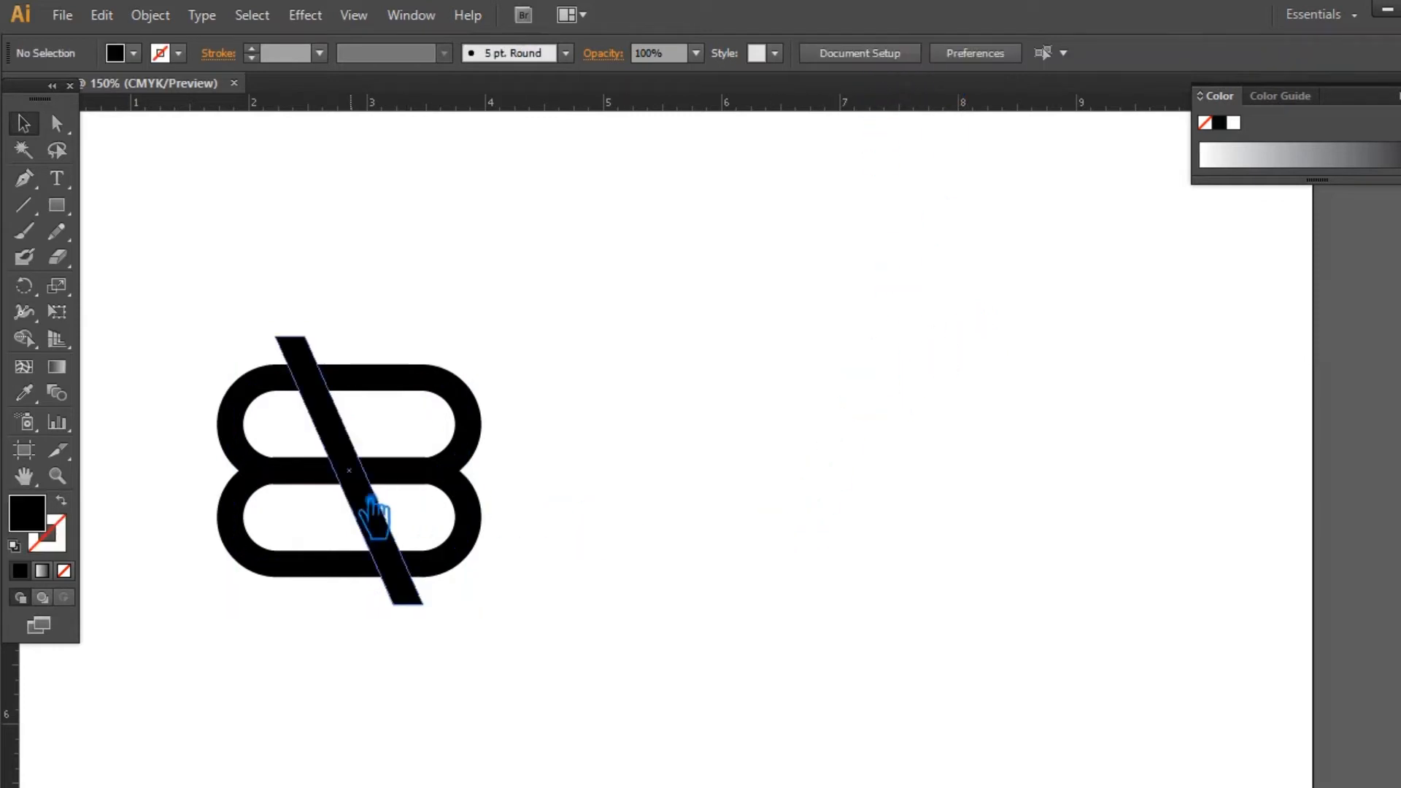
Duplicate the diagonal bar to its right with a narrow gap and group the two parallel bars.
{"action": "left_click_drag", "start_coordinate": [384, 509], "coordinate": [425, 503]}
{"action": "left_click", "coordinate": [546, 533]}
{"action": "left_click", "coordinate": [447, 595]}
{"action": "left_click", "coordinate": [413, 594], "text": "shift"}
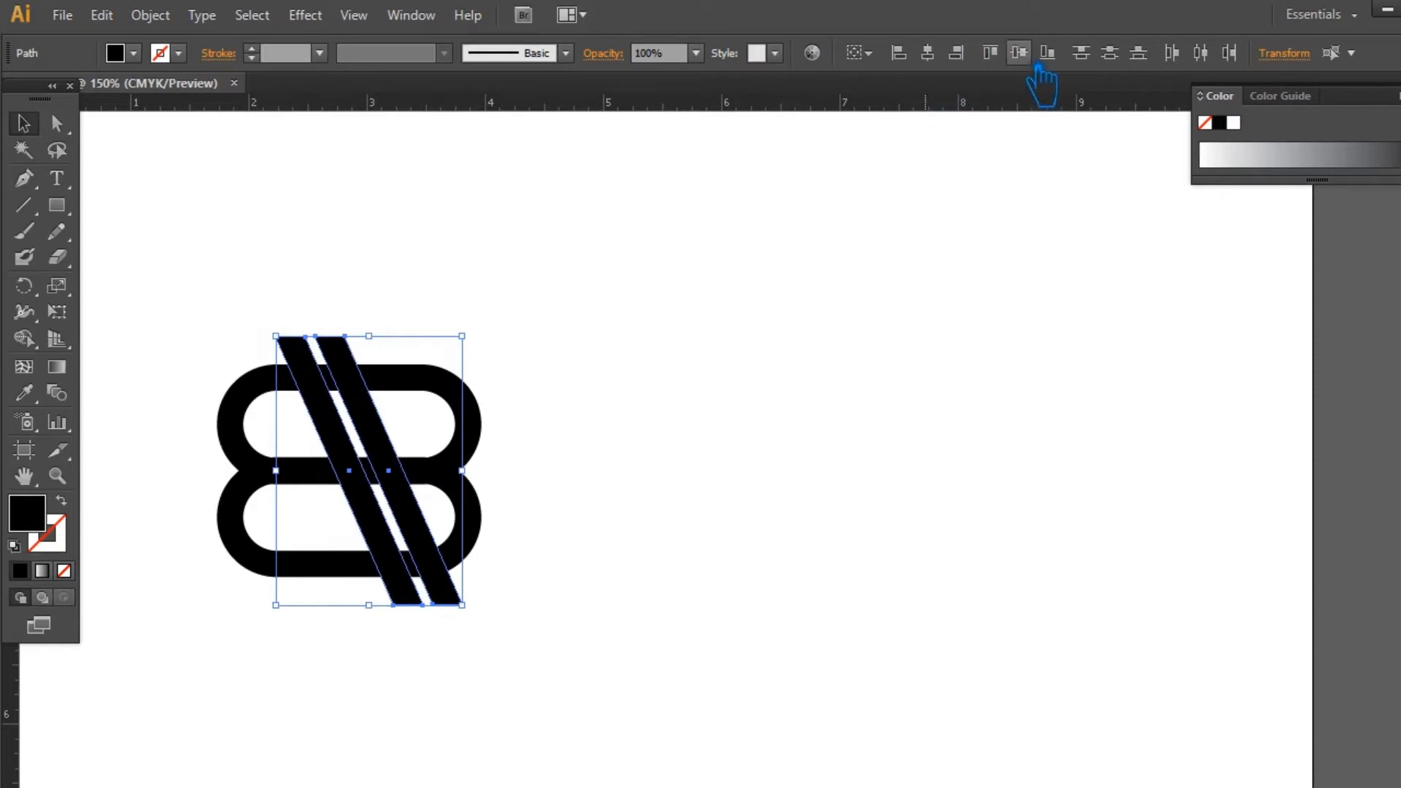
{"action": "key", "text": "ctrl+shift+b"}
{"action": "left_click", "coordinate": [781, 321]}
Try aligning the bars and both rounded shapes on their vertical centers, and undo the alignment.
{"action": "left_click_drag", "start_coordinate": [642, 590], "coordinate": [168, 292]}
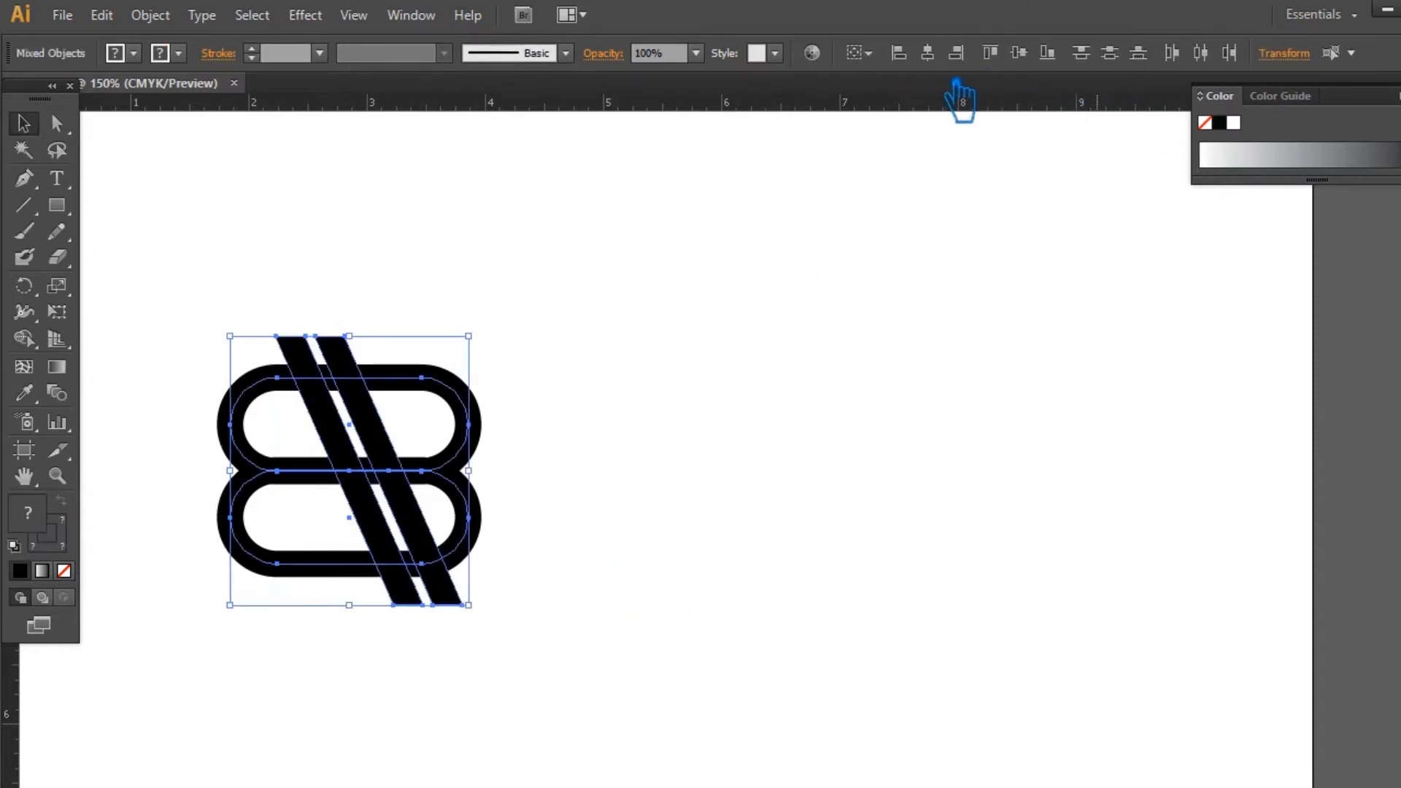
{"action": "left_click", "coordinate": [1019, 55]}
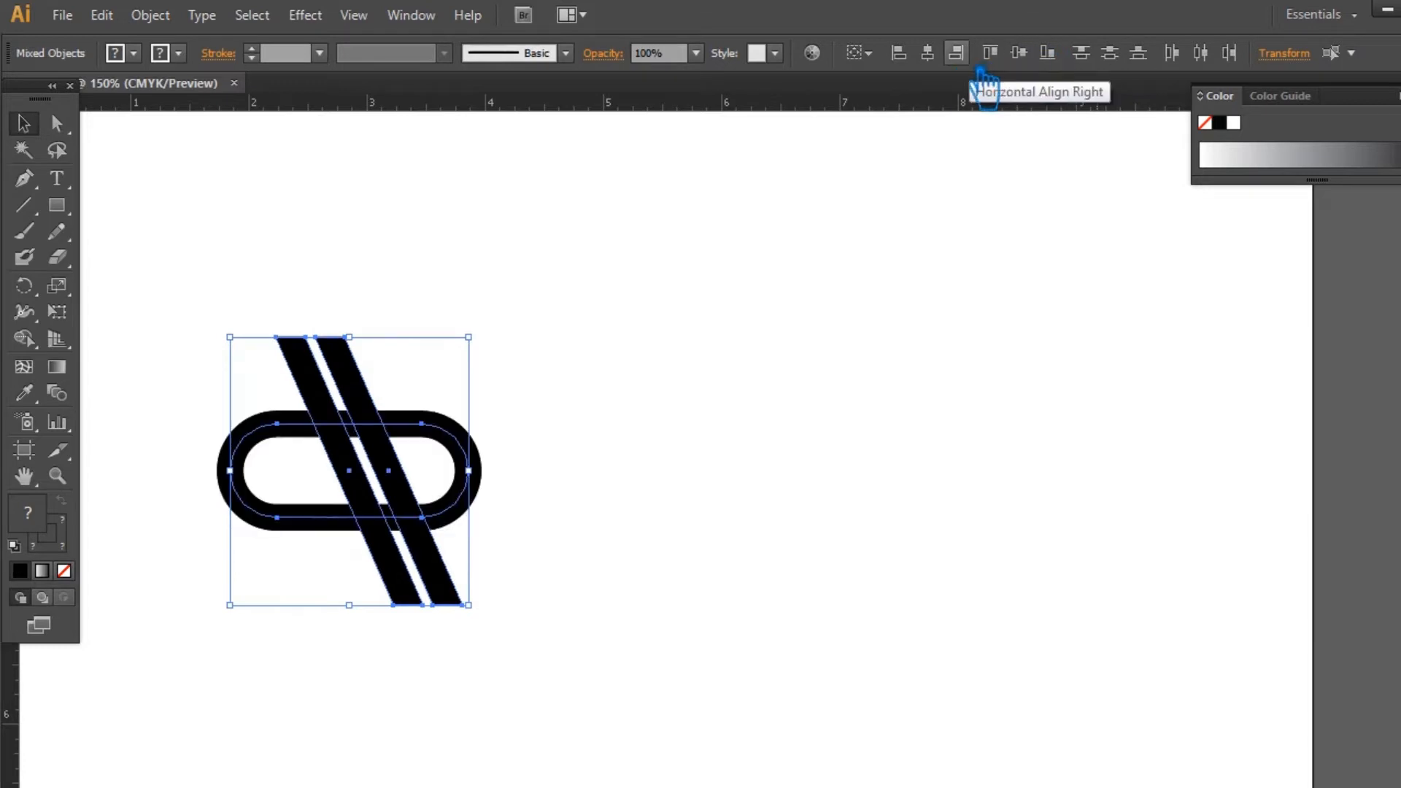
{"action": "key", "text": "ctrl+z"}
{"action": "left_click", "coordinate": [745, 402]}
Group the two rounded shapes and align them with the pair of bars on their horizontal centers.
{"action": "left_click_drag", "start_coordinate": [504, 523], "coordinate": [454, 370]}
{"action": "left_click_drag", "start_coordinate": [611, 538], "coordinate": [279, 313]}
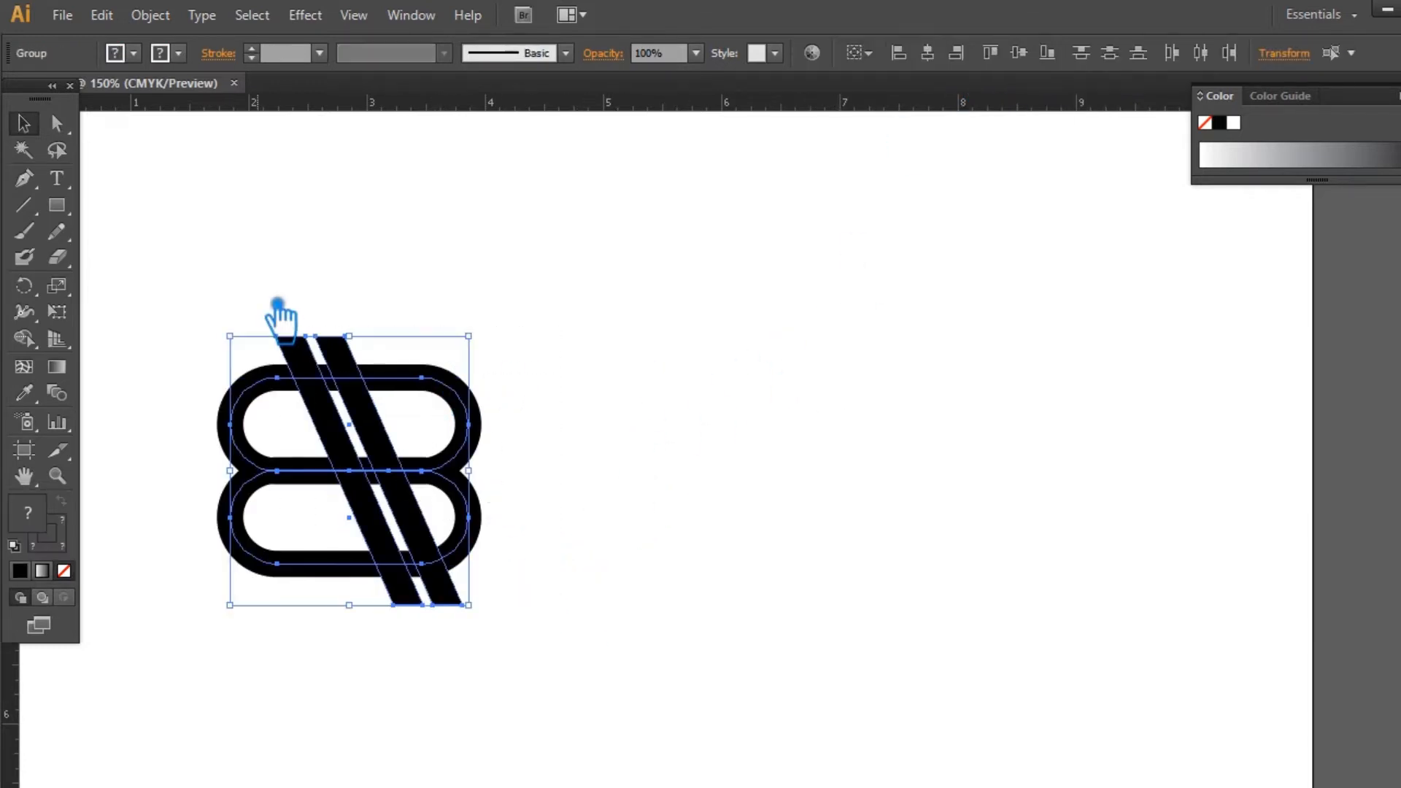
{"action": "left_click", "coordinate": [928, 53]}
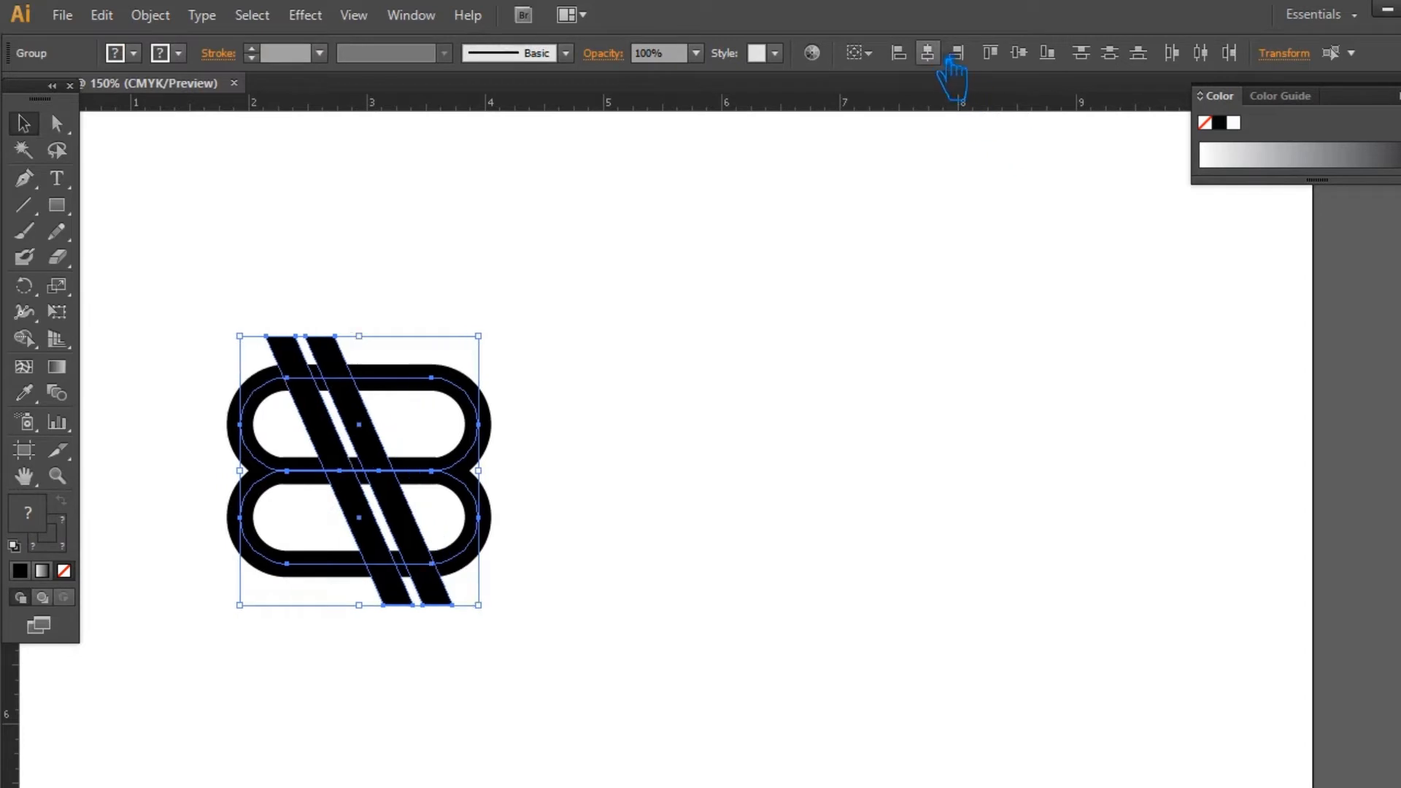
{"action": "left_click", "coordinate": [1006, 312]}
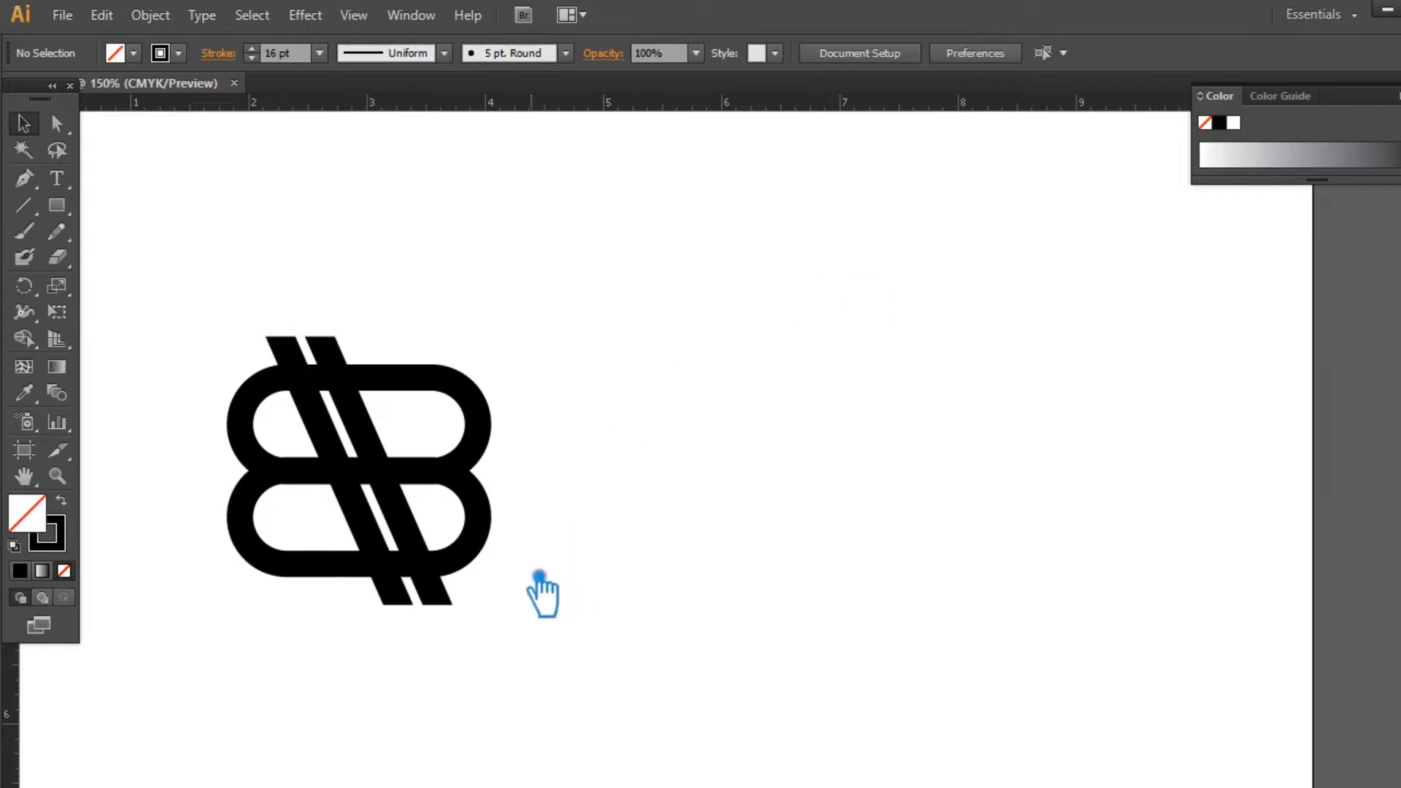
Expand the strokes of the two grouped rounded shapes into filled outlines.
{"action": "left_click_drag", "start_coordinate": [516, 547], "coordinate": [293, 342]}
{"action": "left_click", "coordinate": [572, 584]}
{"action": "left_click_drag", "start_coordinate": [541, 569], "coordinate": [465, 341]}
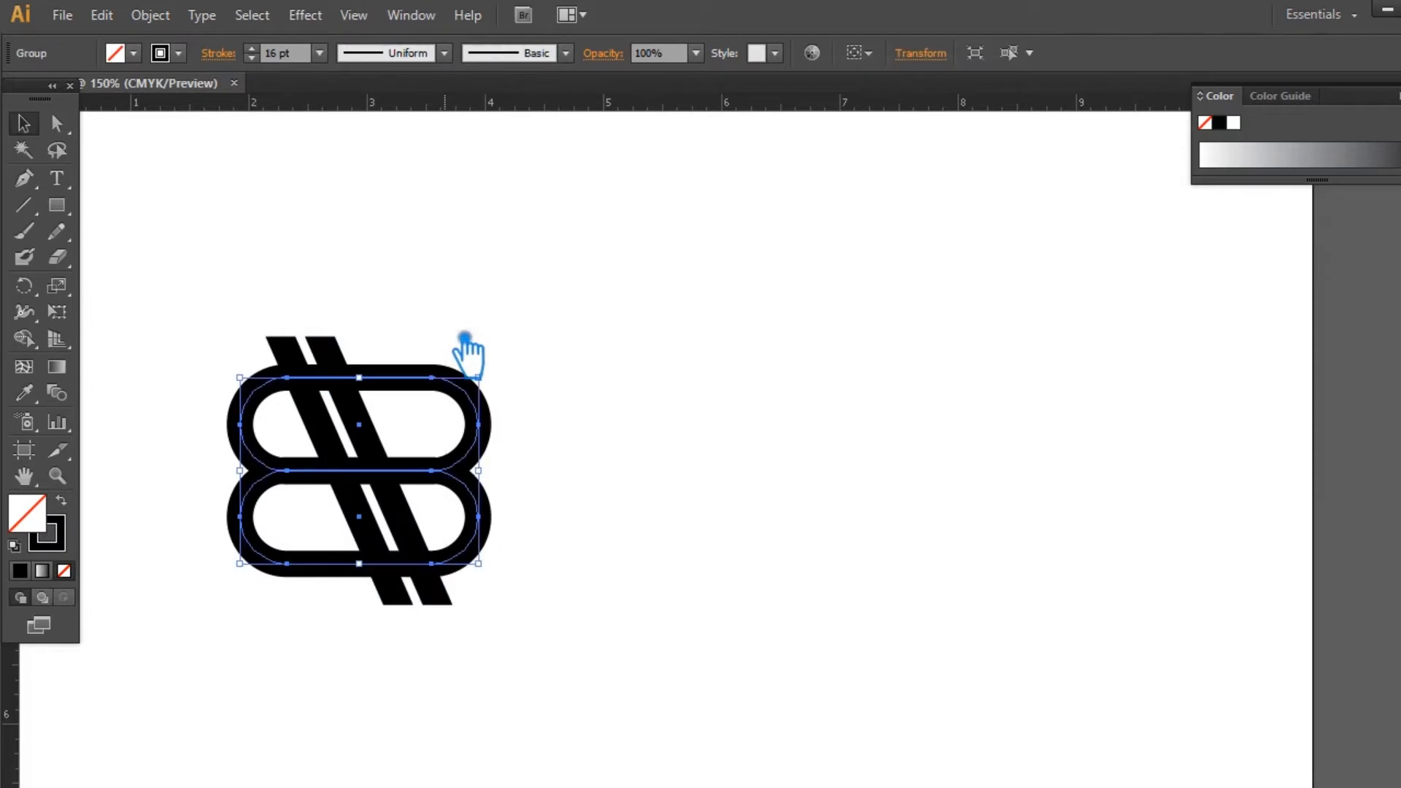
{"action": "left_click", "coordinate": [149, 15]}
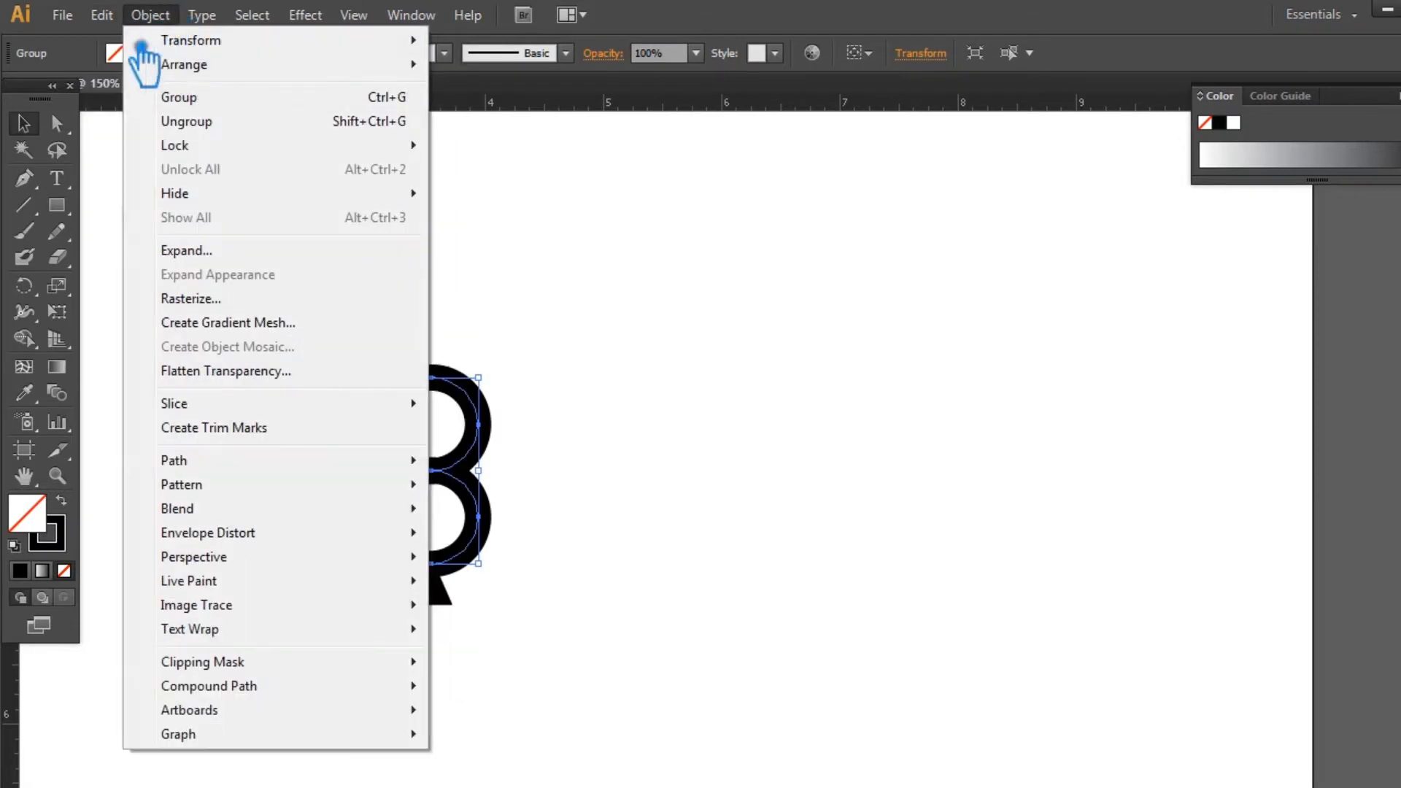
{"action": "left_click", "coordinate": [219, 254]}
{"action": "left_click", "coordinate": [1063, 475]}
{"action": "left_click", "coordinate": [892, 483]}
Divide the bars and rounded shapes into separate pieces at their overlaps and ungroup the pieces.
{"action": "left_click_drag", "start_coordinate": [549, 703], "coordinate": [197, 287]}
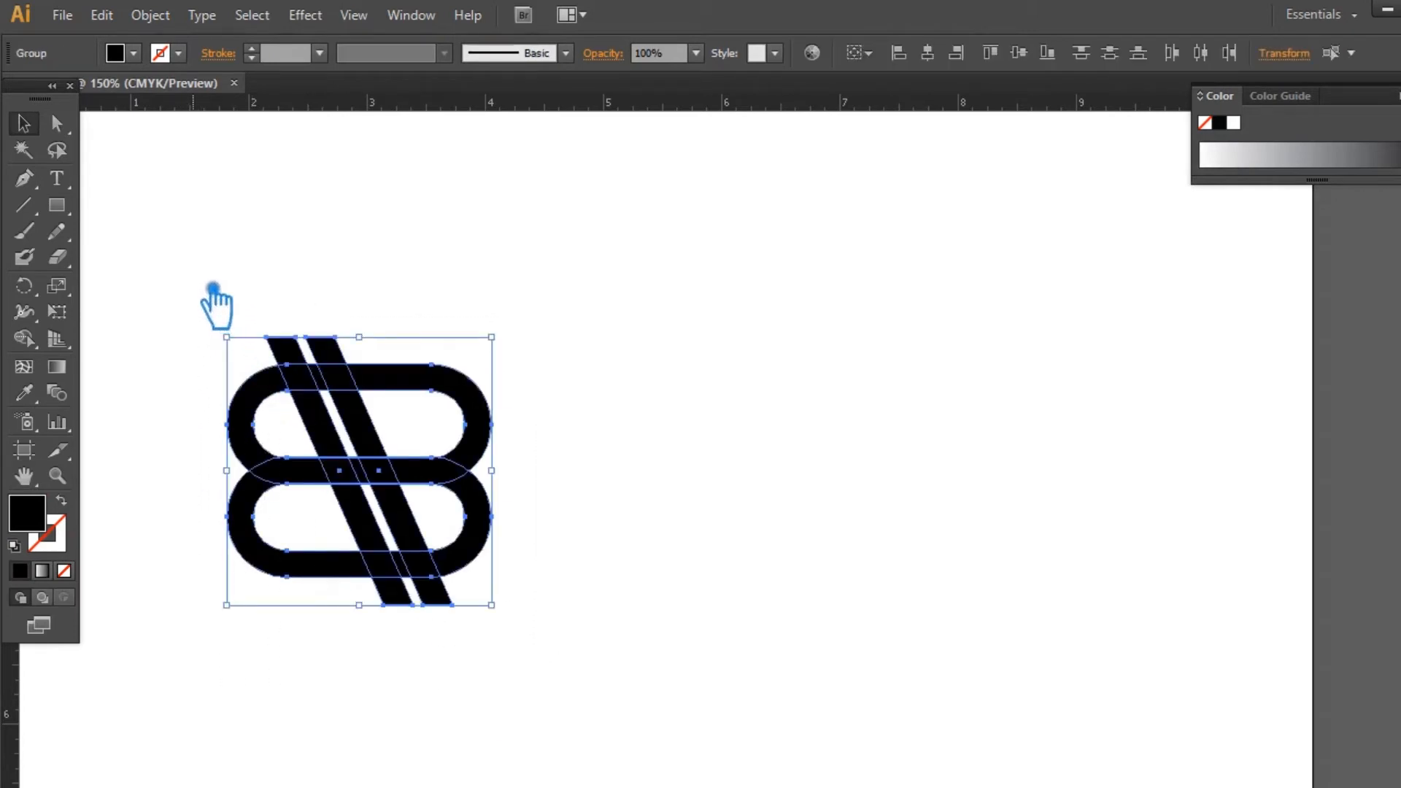
{"action": "key", "text": "ctrl+shift+F9"}
{"action": "left_click", "coordinate": [1228, 648]}
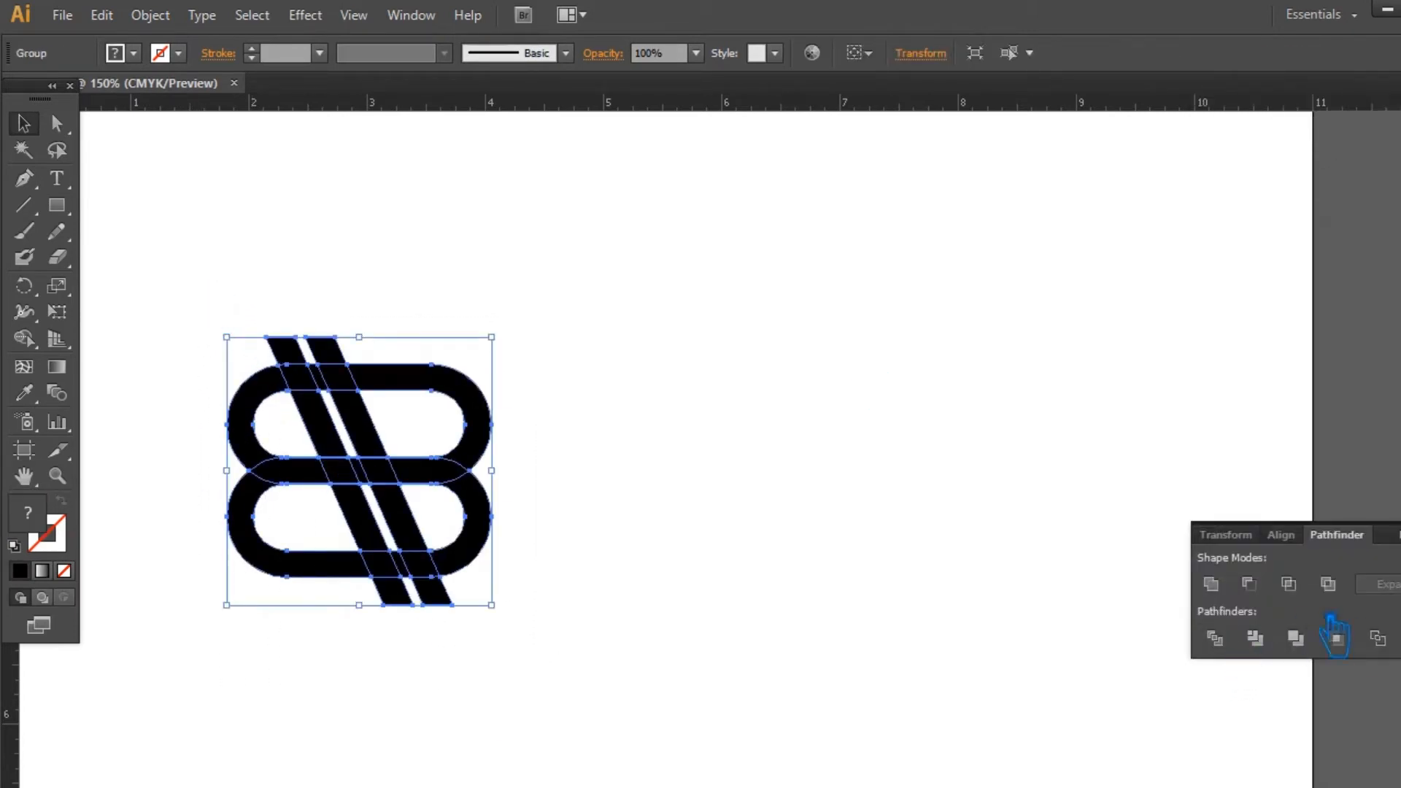
{"action": "key", "text": "ctrl+shift+F9"}
{"action": "left_click", "coordinate": [370, 398]}
{"action": "left_click", "coordinate": [358, 394]}
{"action": "right_click", "coordinate": [349, 378]}
{"action": "left_click", "coordinate": [430, 505]}
{"action": "left_click", "coordinate": [605, 466]}
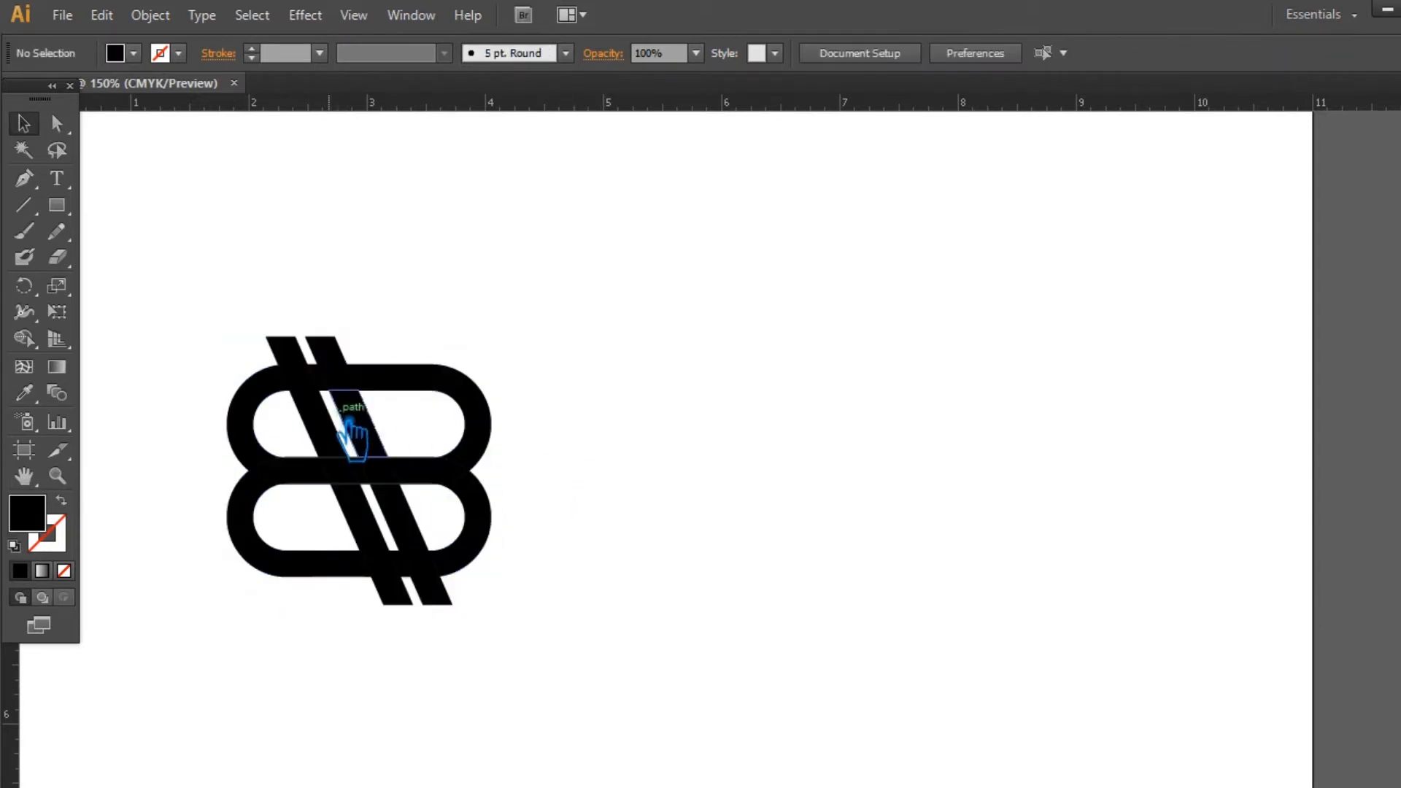
{"action": "left_click", "coordinate": [340, 395]}
{"action": "left_click", "coordinate": [527, 357]}
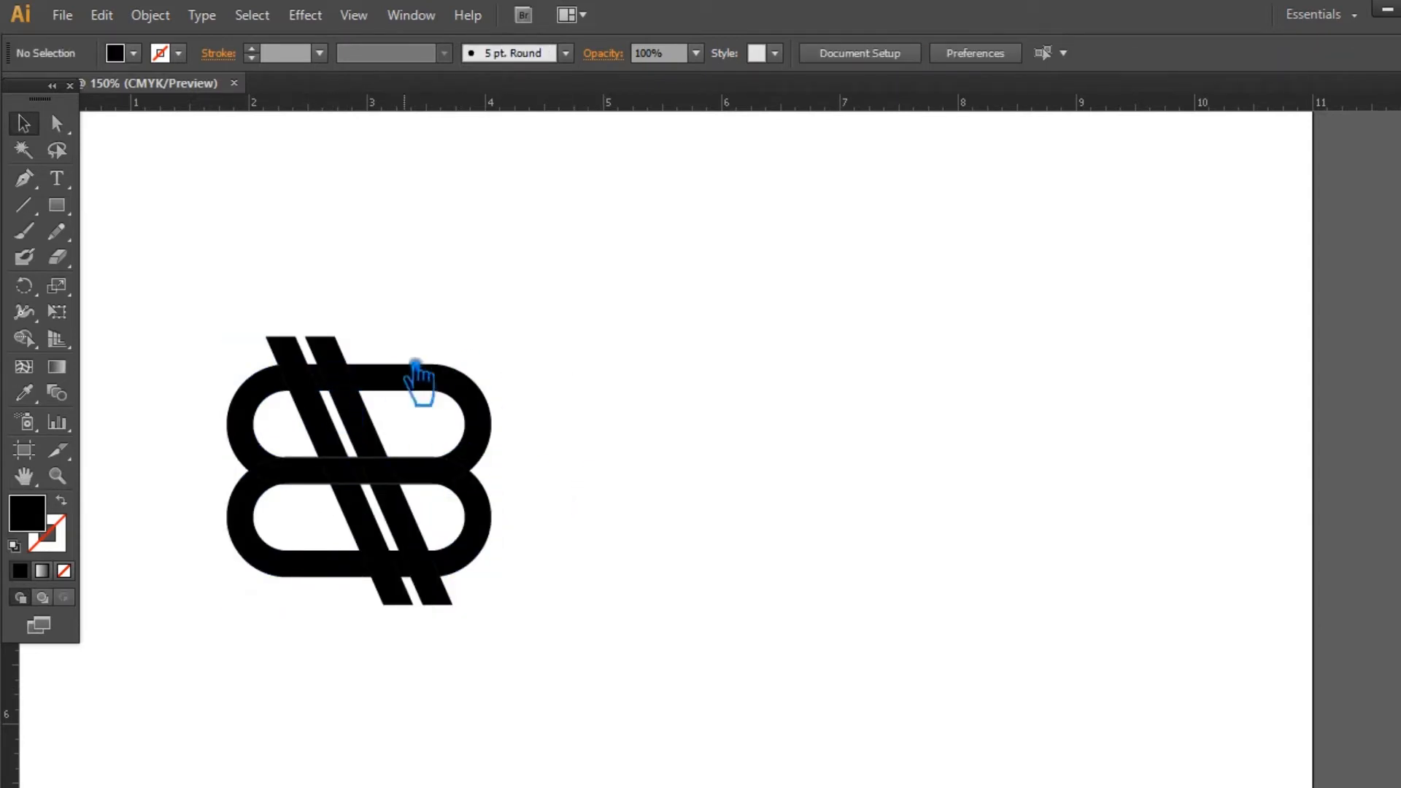
Delete the second bar's protruding upper end and the pieces filling the gap between the bars across the uppermost band.
{"action": "left_click", "coordinate": [351, 359]}
{"action": "key", "text": "Delete"}
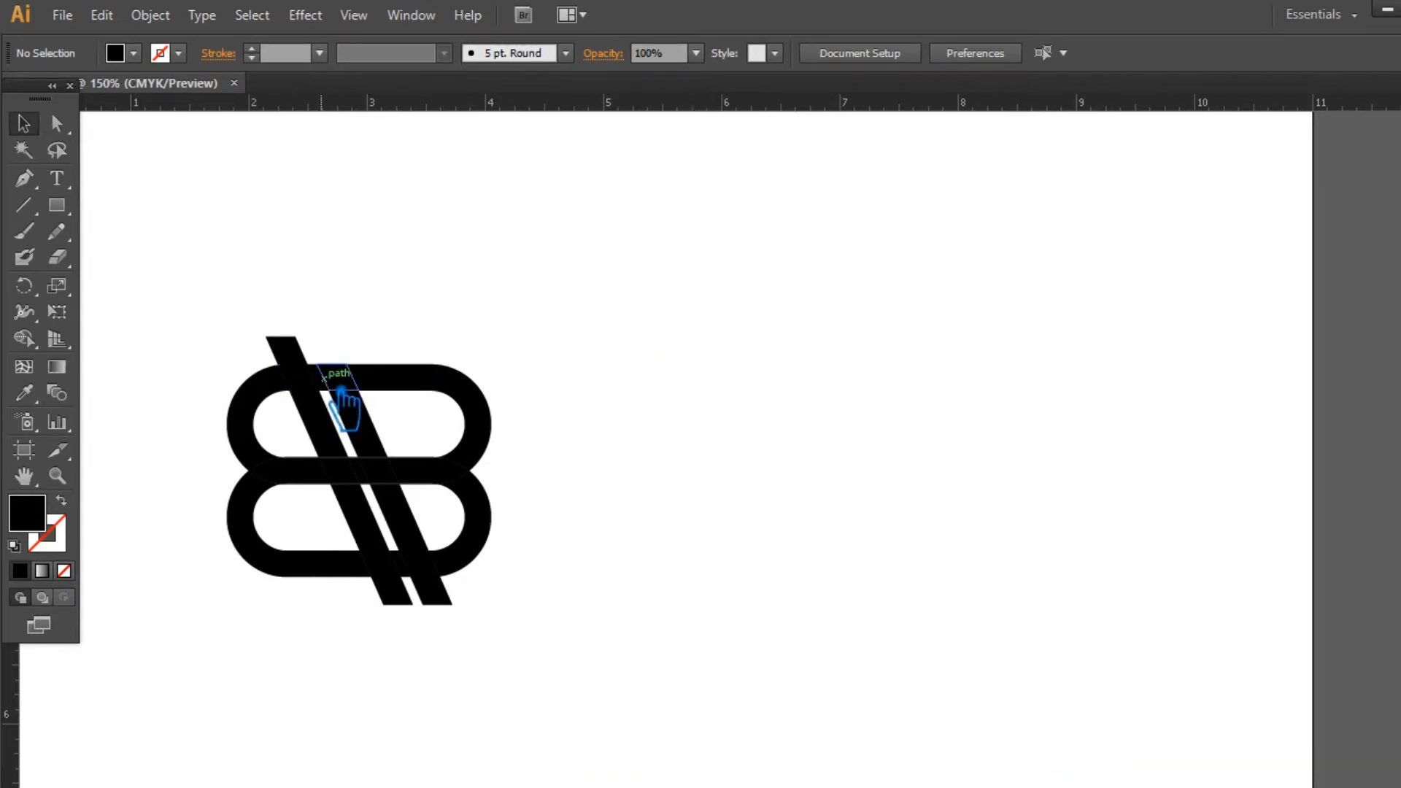
{"action": "key", "text": "ctrl+plus"}
{"action": "left_click_drag", "start_coordinate": [403, 465], "coordinate": [962, 447]}
{"action": "left_click", "coordinate": [466, 280]}
{"action": "key", "text": "Delete"}
{"action": "left_click", "coordinate": [488, 293]}
{"action": "key", "text": "Delete"}
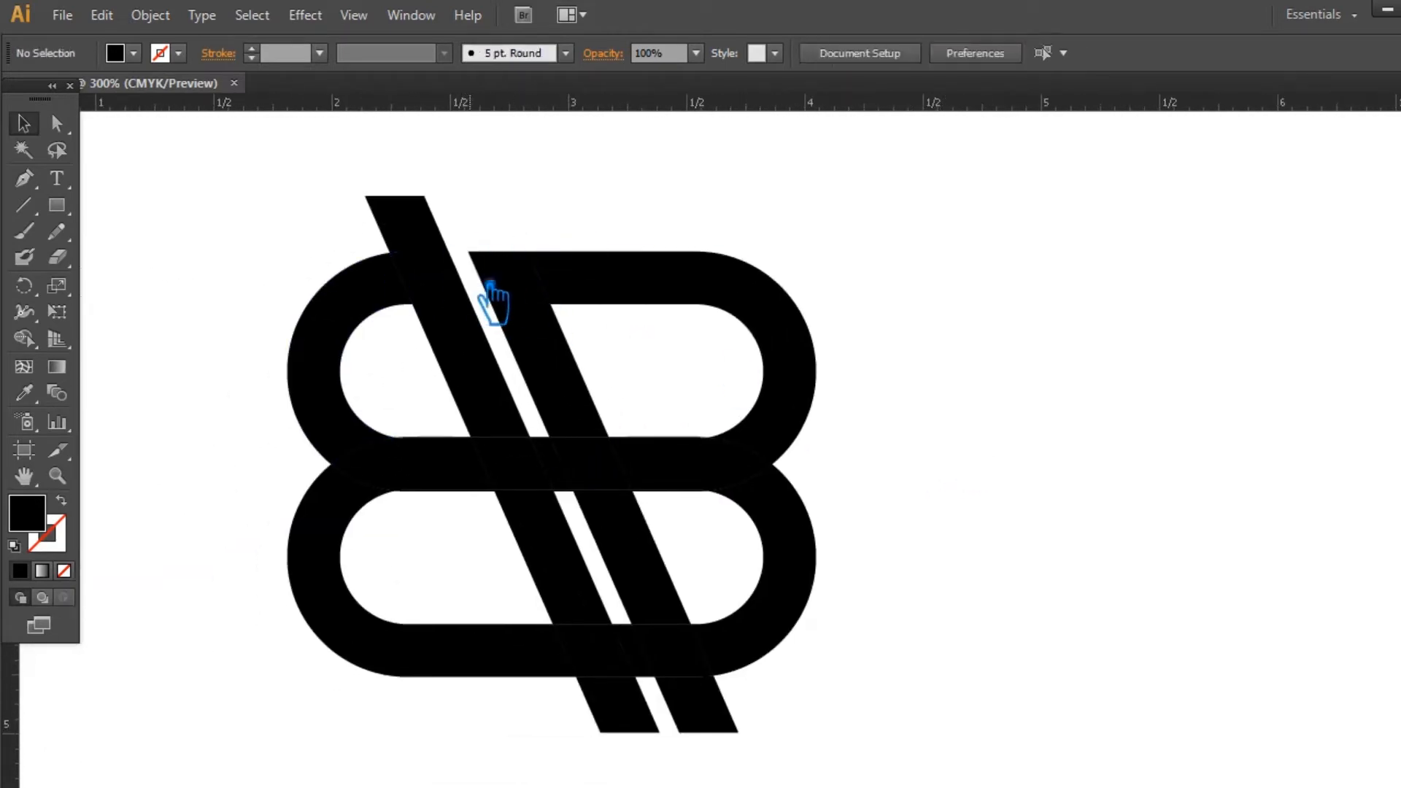
{"action": "left_click", "coordinate": [499, 310]}
{"action": "key", "text": "Delete"}
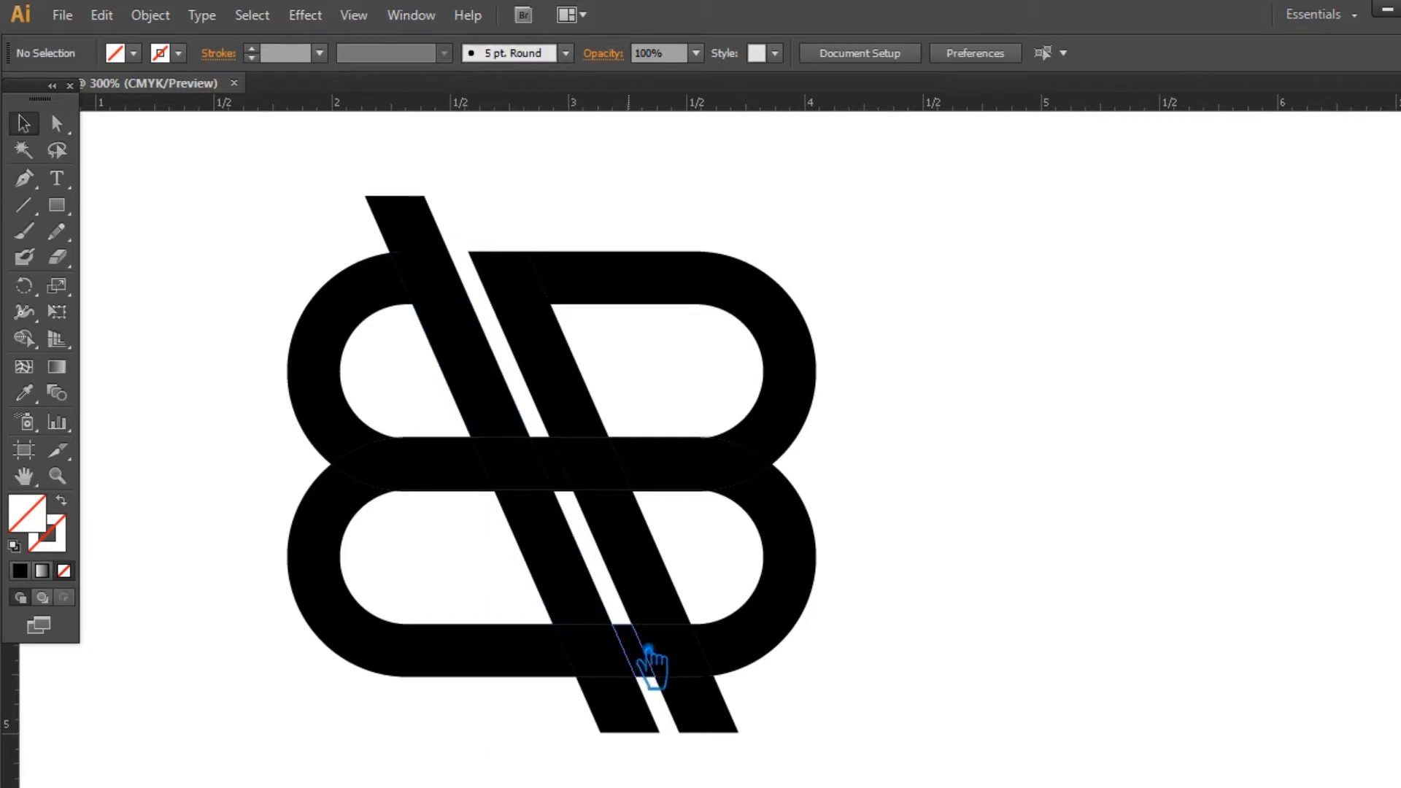
Delete the pieces filling the gap between the bars across the lowest and middle bands.
{"action": "left_click", "coordinate": [651, 666]}
{"action": "key", "text": "Delete"}
{"action": "left_click", "coordinate": [642, 647]}
{"action": "key", "text": "Delete"}
{"action": "left_click", "coordinate": [573, 482]}
{"action": "key", "text": "Delete"}
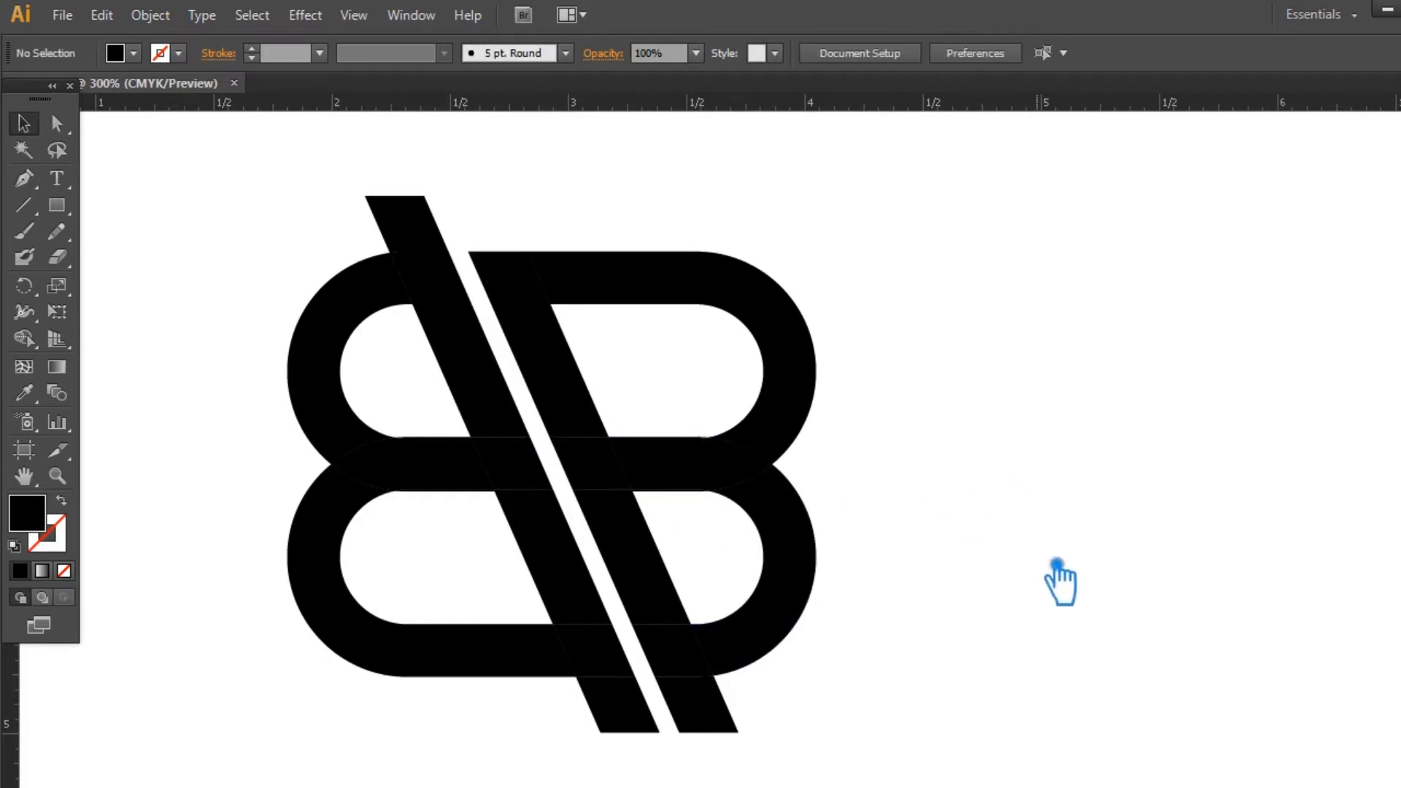
Delete the second bar's segment inside the upper rounded shape and the right-hand curve of the lower rounded shape.
{"action": "left_click", "coordinate": [563, 385]}
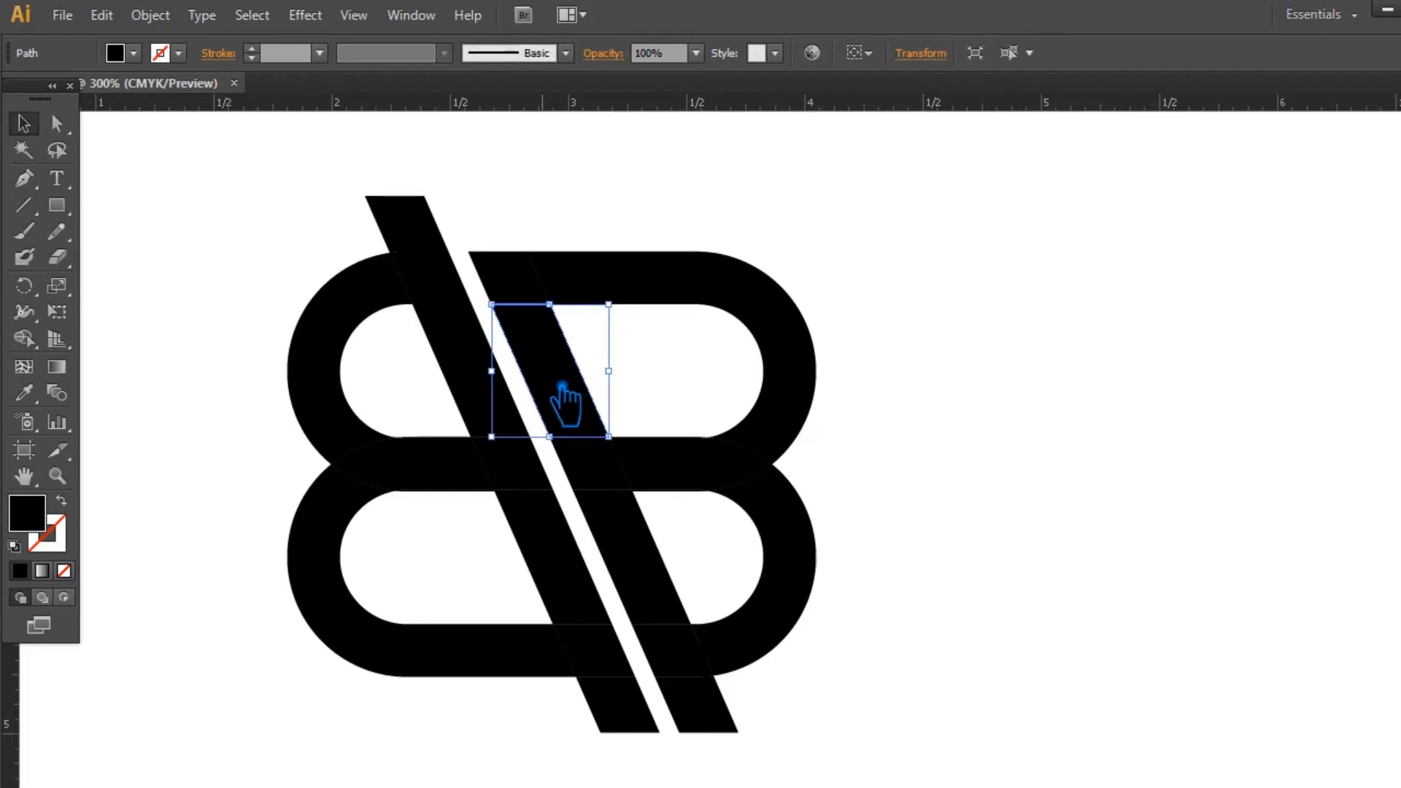
{"action": "key", "text": "Delete"}
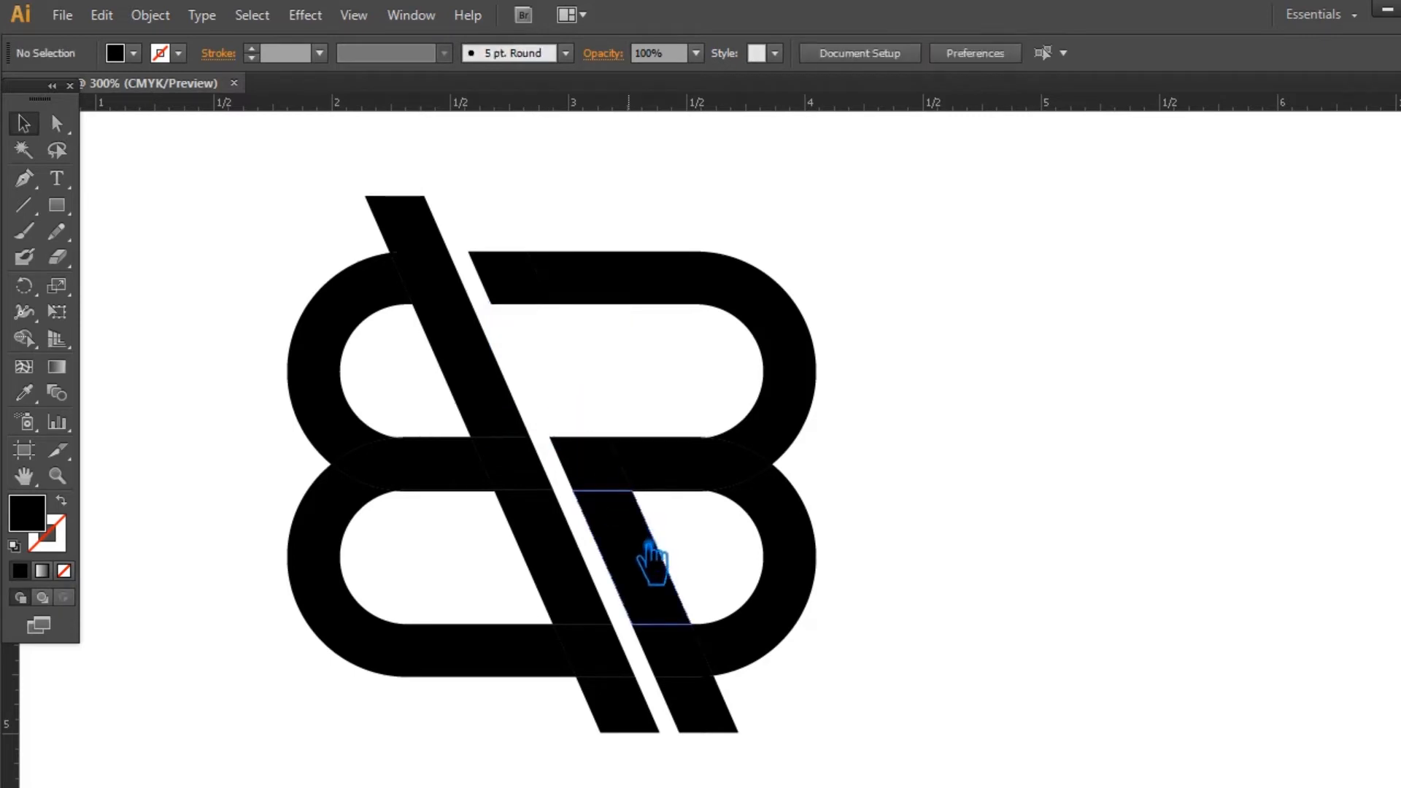
{"action": "left_click", "coordinate": [805, 553]}
{"action": "key", "text": "Delete"}
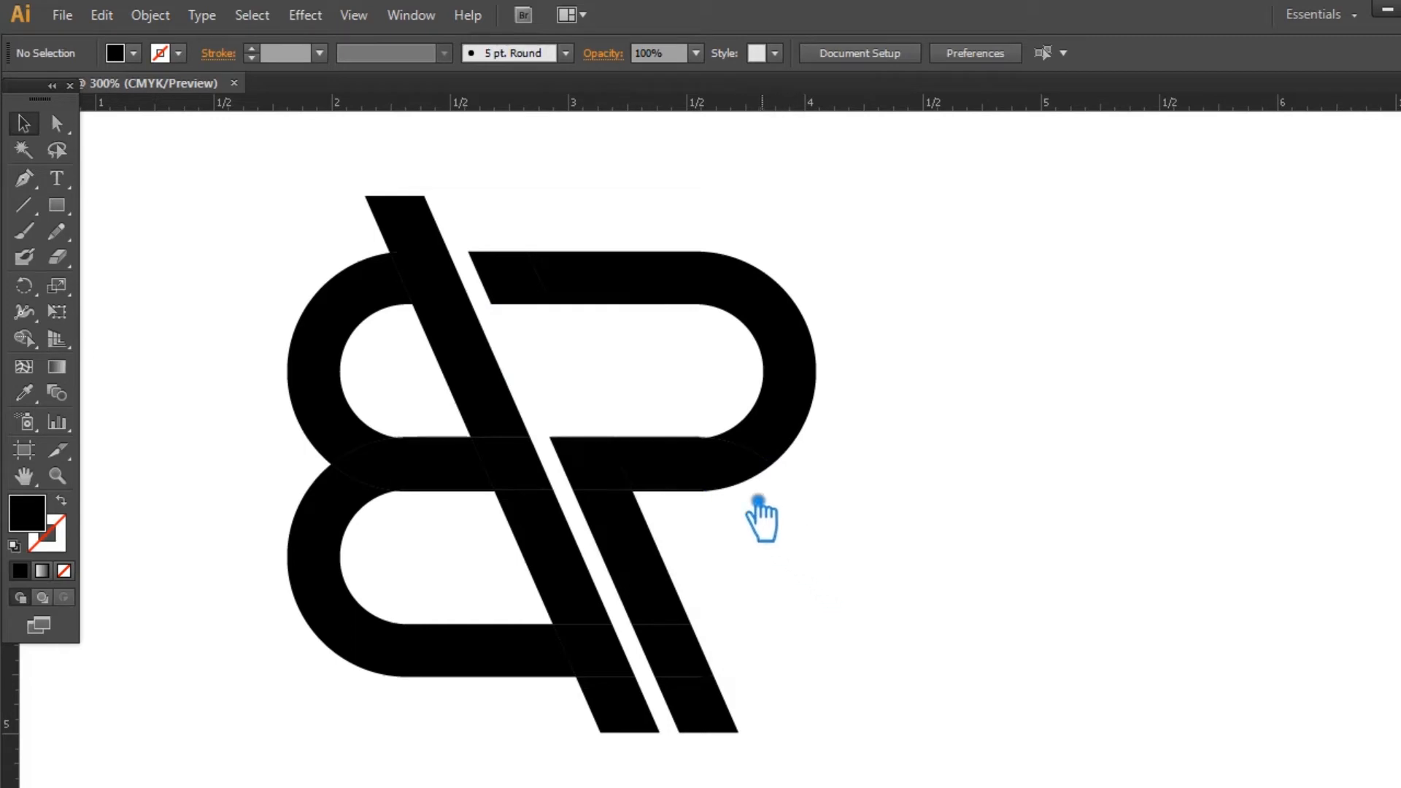
Delete the first bar's portions below the middle band and the left-hand curve of the upper rounded shape.
{"action": "left_click", "coordinate": [595, 442]}
{"action": "left_click", "coordinate": [628, 735]}
{"action": "left_click", "coordinate": [579, 580]}
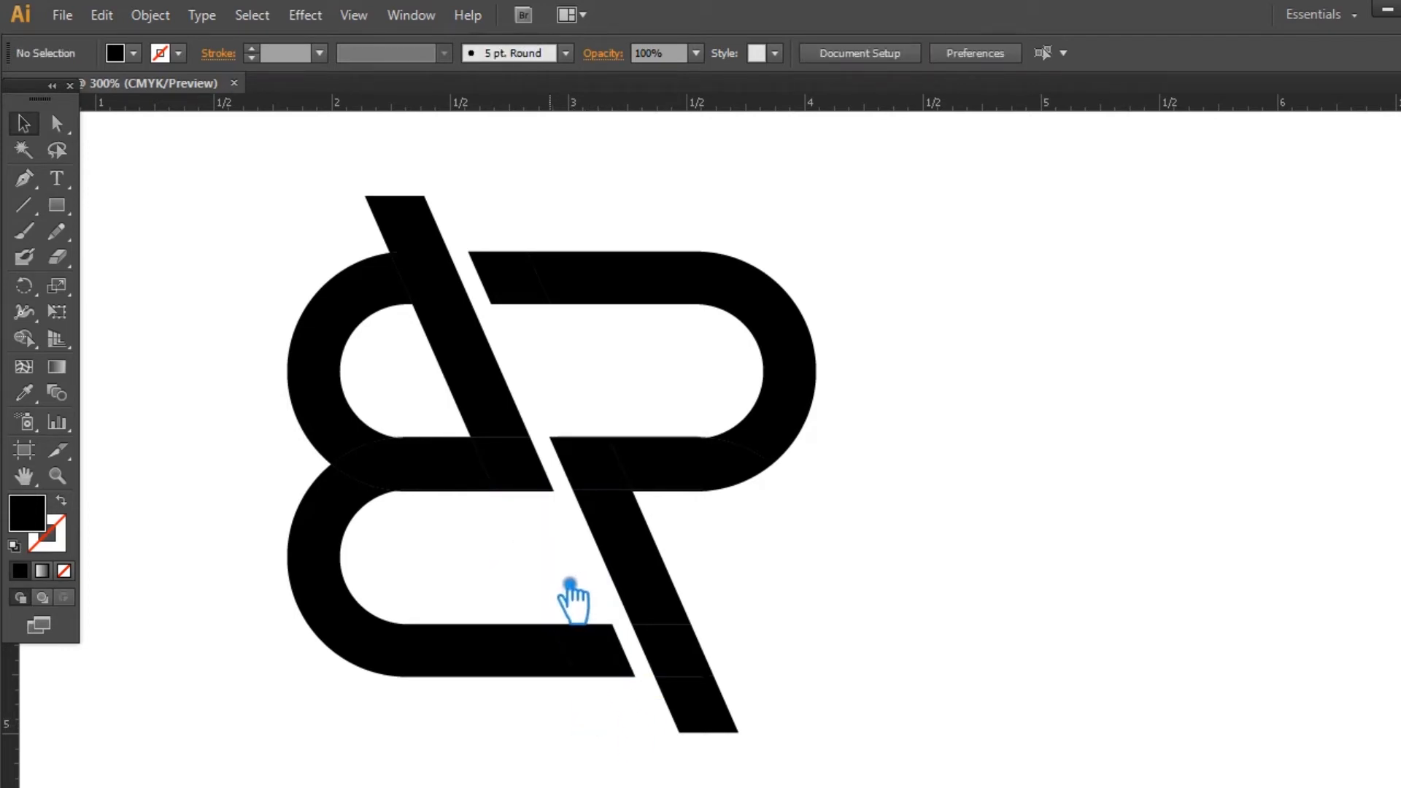
{"action": "left_click", "coordinate": [310, 381]}
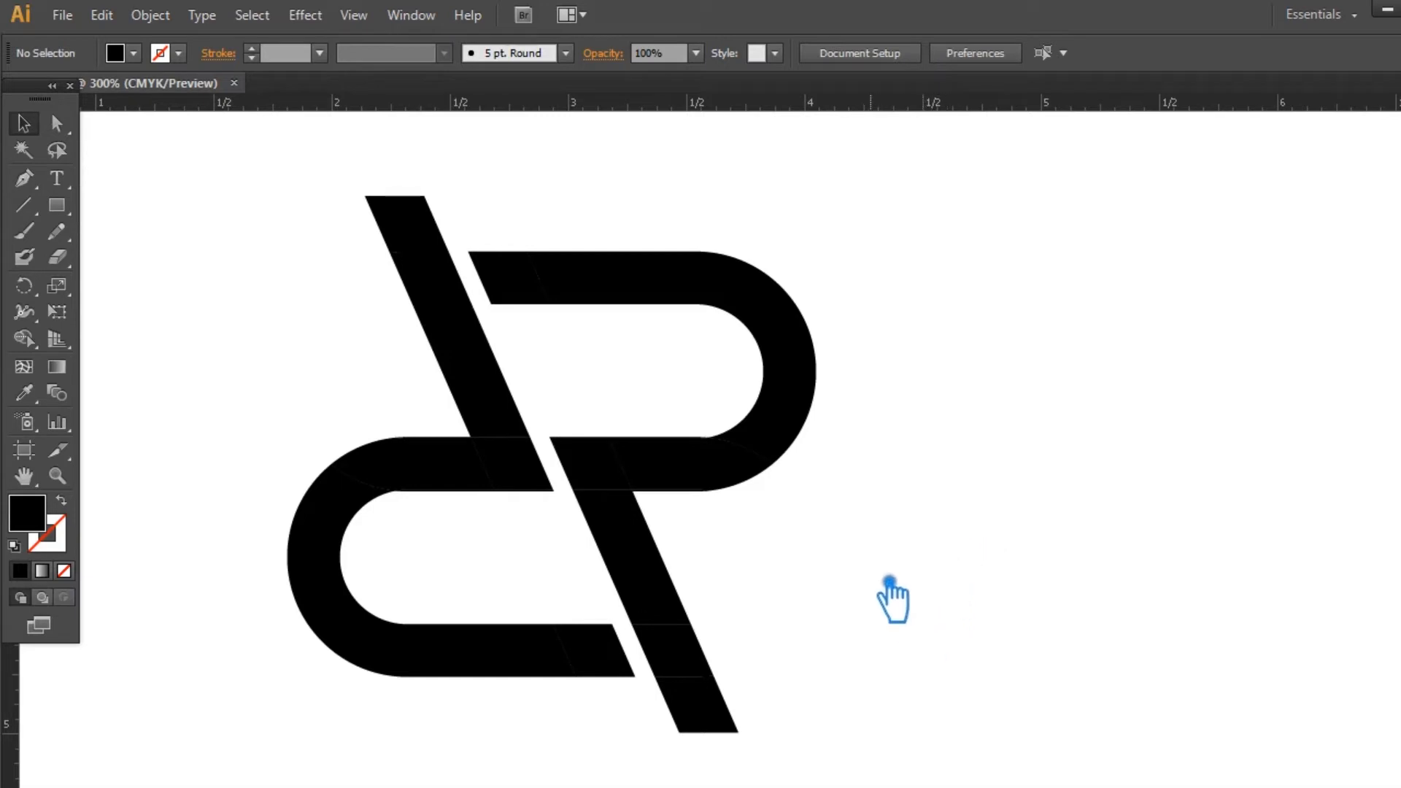
Clear the leftover unfilled pieces from the open areas inside the logo's curves.
{"action": "left_click_drag", "start_coordinate": [820, 745], "coordinate": [657, 221]}
{"action": "left_click", "coordinate": [654, 391]}
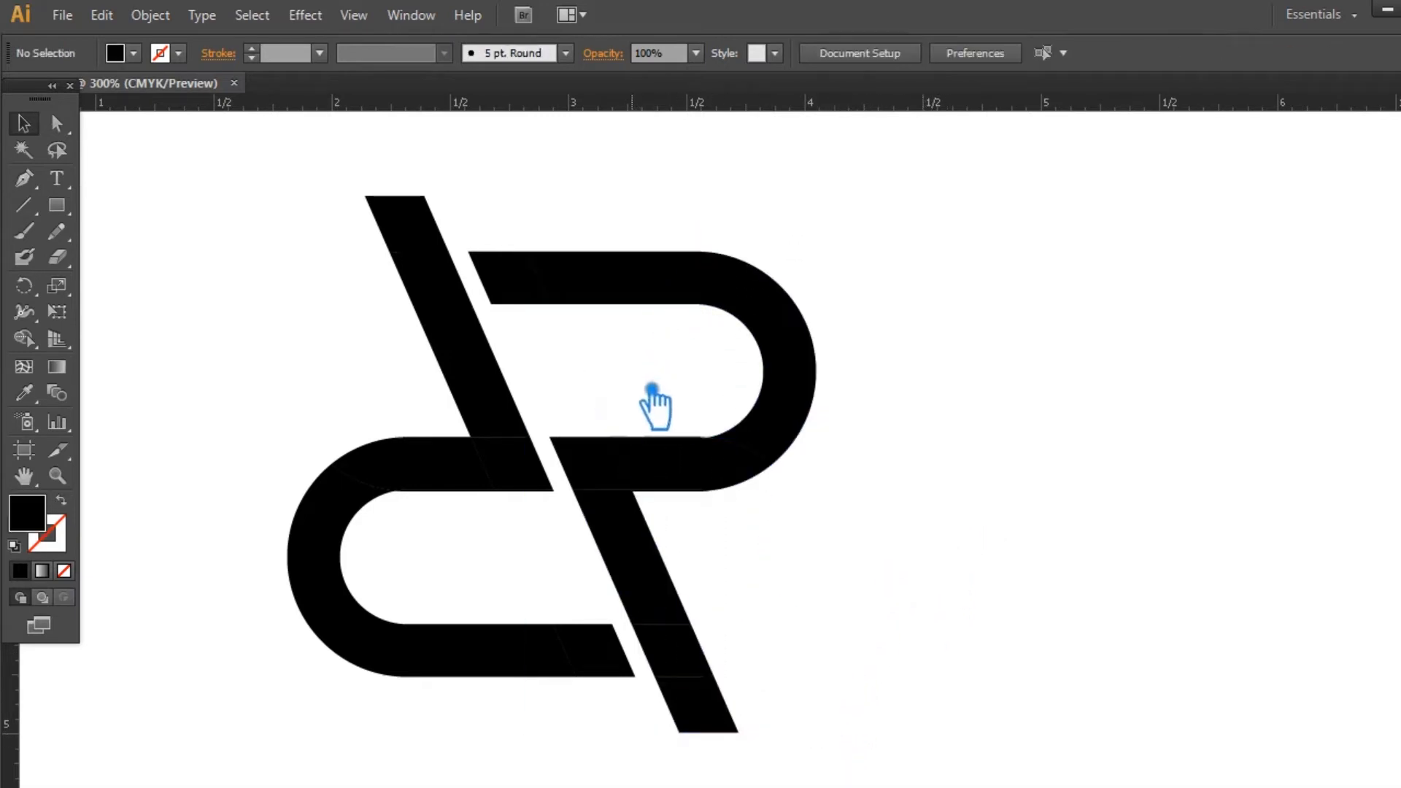
{"action": "left_click", "coordinate": [604, 394]}
{"action": "left_click", "coordinate": [604, 380]}
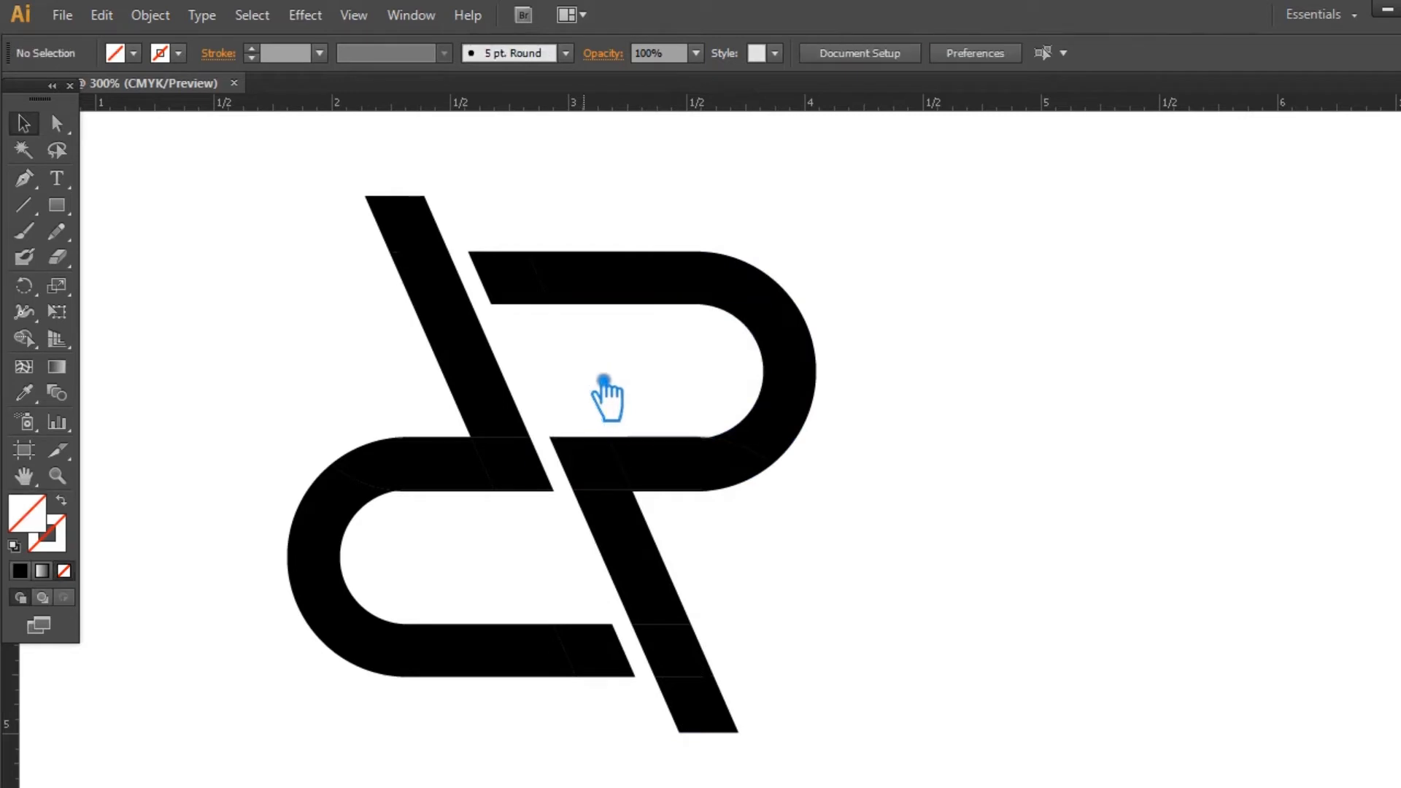
{"action": "left_click", "coordinate": [548, 591]}
{"action": "left_click", "coordinate": [870, 651]}
{"action": "left_click_drag", "start_coordinate": [854, 729], "coordinate": [297, 182]}
{"action": "left_click", "coordinate": [894, 469]}
{"action": "left_click_drag", "start_coordinate": [308, 344], "coordinate": [469, 469]}
{"action": "left_click", "coordinate": [876, 744]}
{"action": "left_click_drag", "start_coordinate": [867, 733], "coordinate": [755, 523]}
{"action": "left_click_drag", "start_coordinate": [842, 592], "coordinate": [709, 518]}
Unite all the remaining logo pieces so that touching segments merge into solid shapes.
{"action": "left_click_drag", "start_coordinate": [878, 737], "coordinate": [276, 149]}
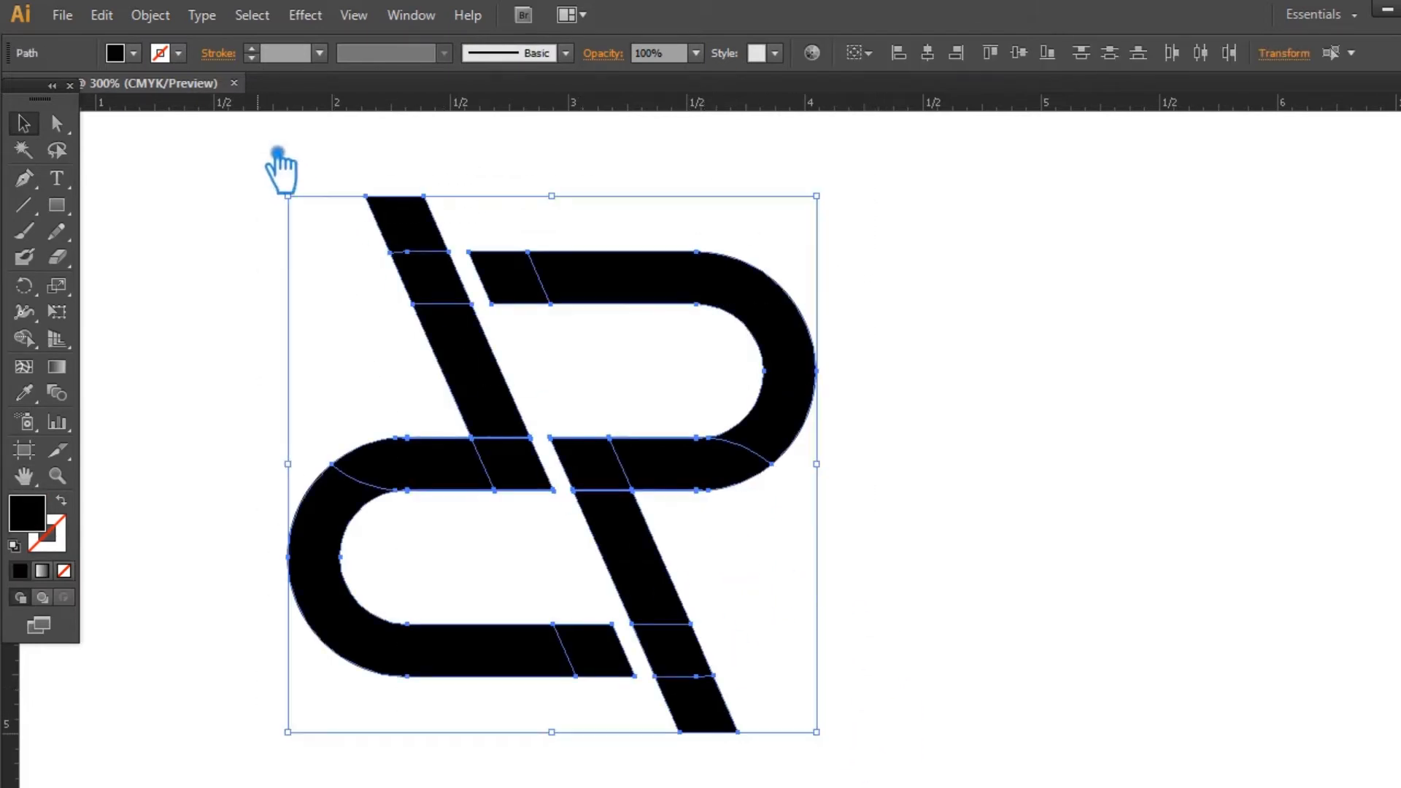
{"action": "key", "text": "ctrl+shift+F9"}
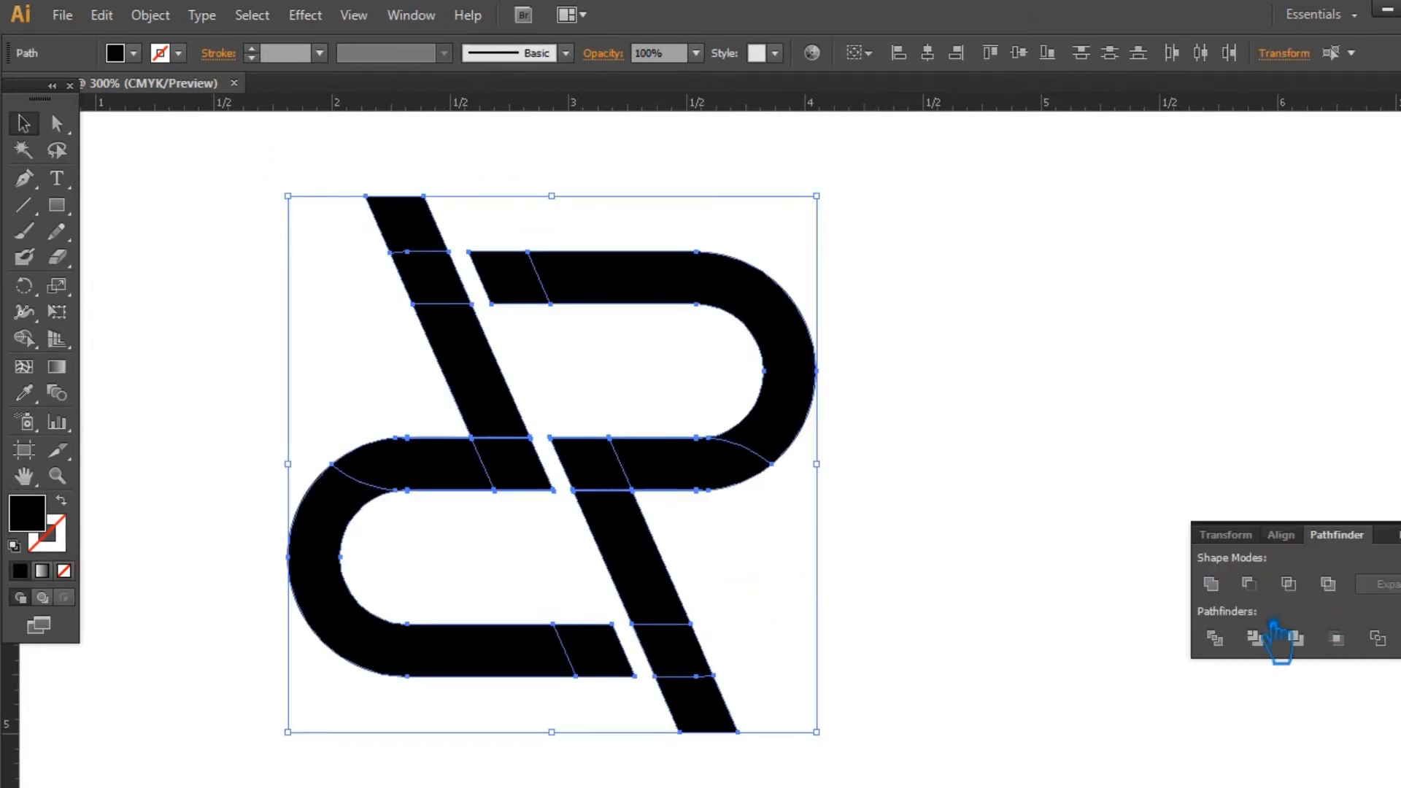
{"action": "left_click", "coordinate": [1211, 583]}
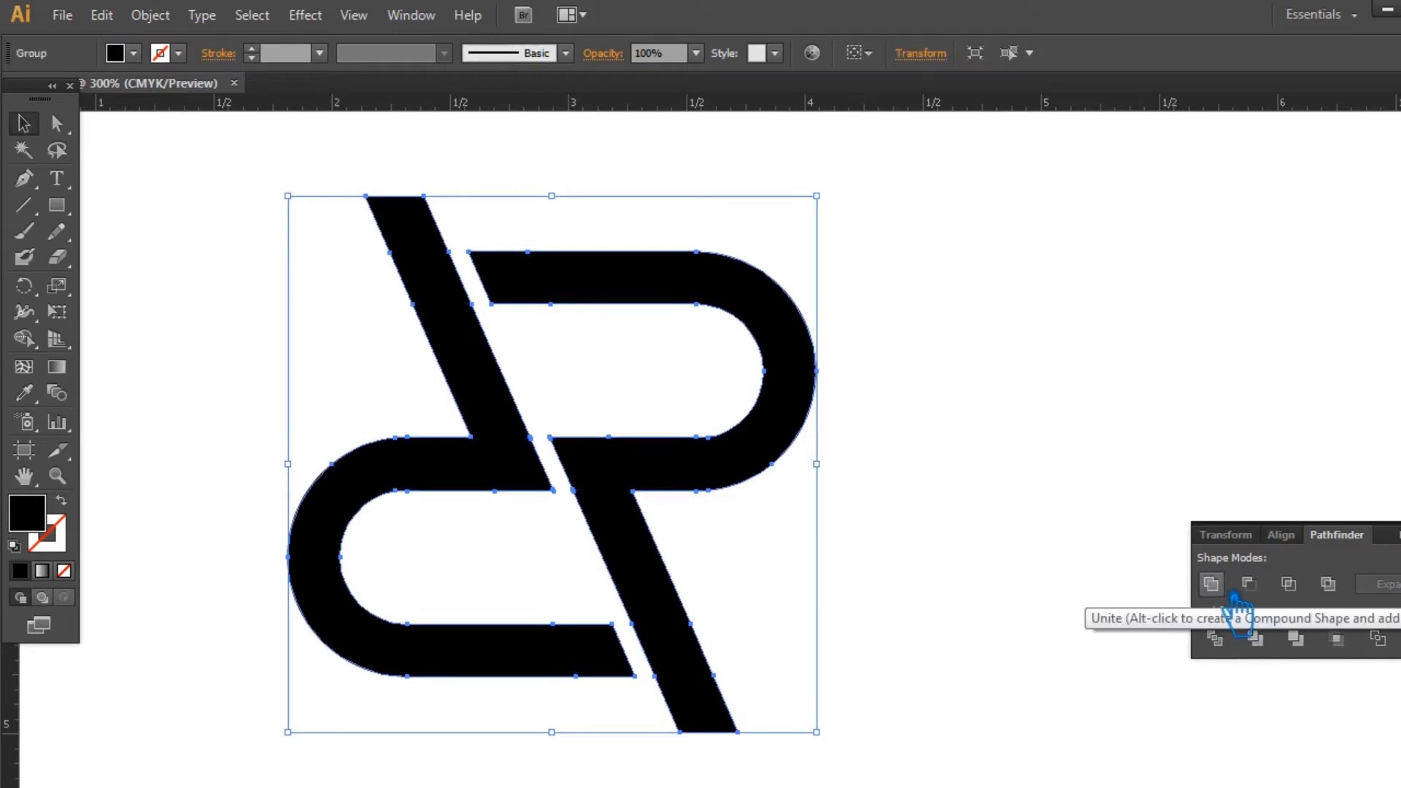
{"action": "key", "text": "ctrl+shift+F9"}
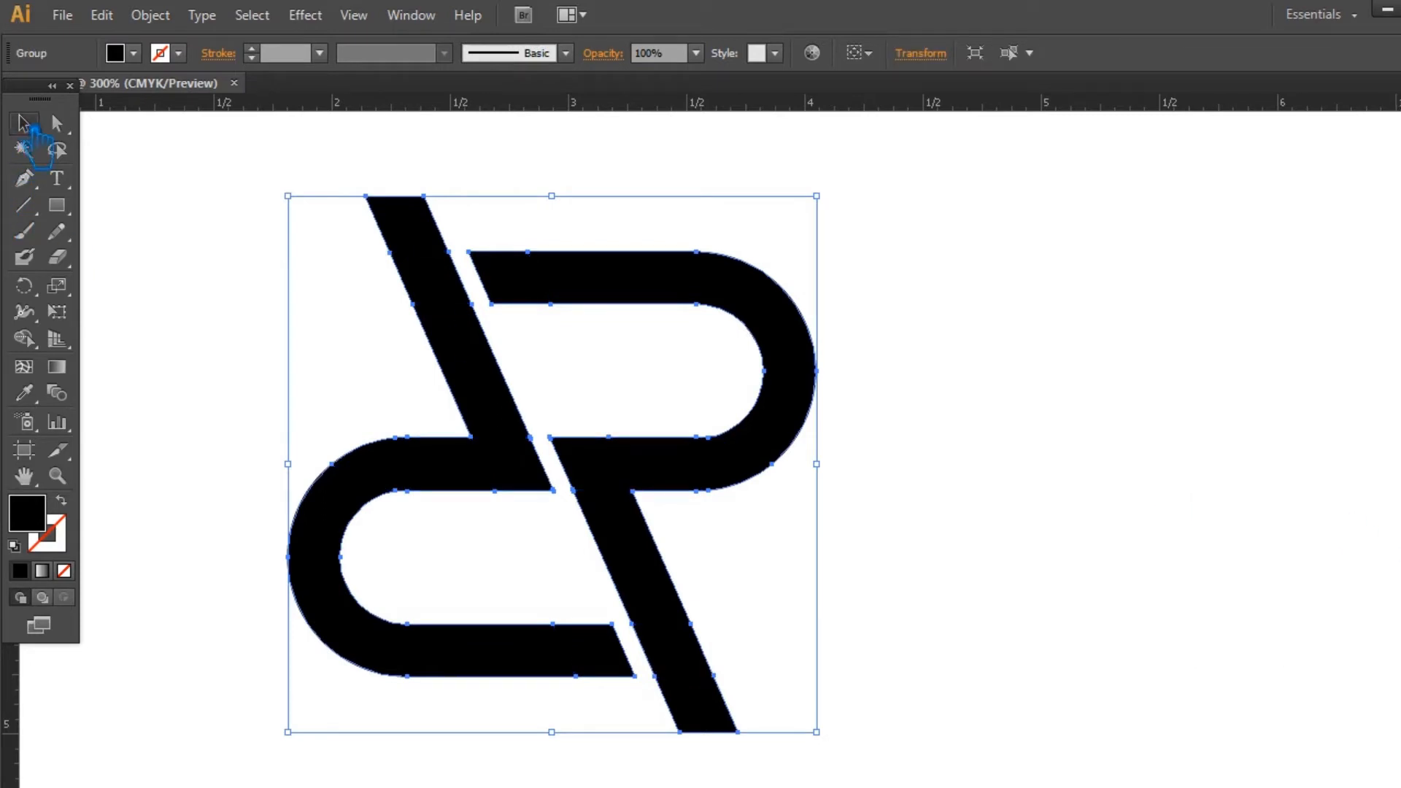
{"action": "left_click", "coordinate": [963, 422]}
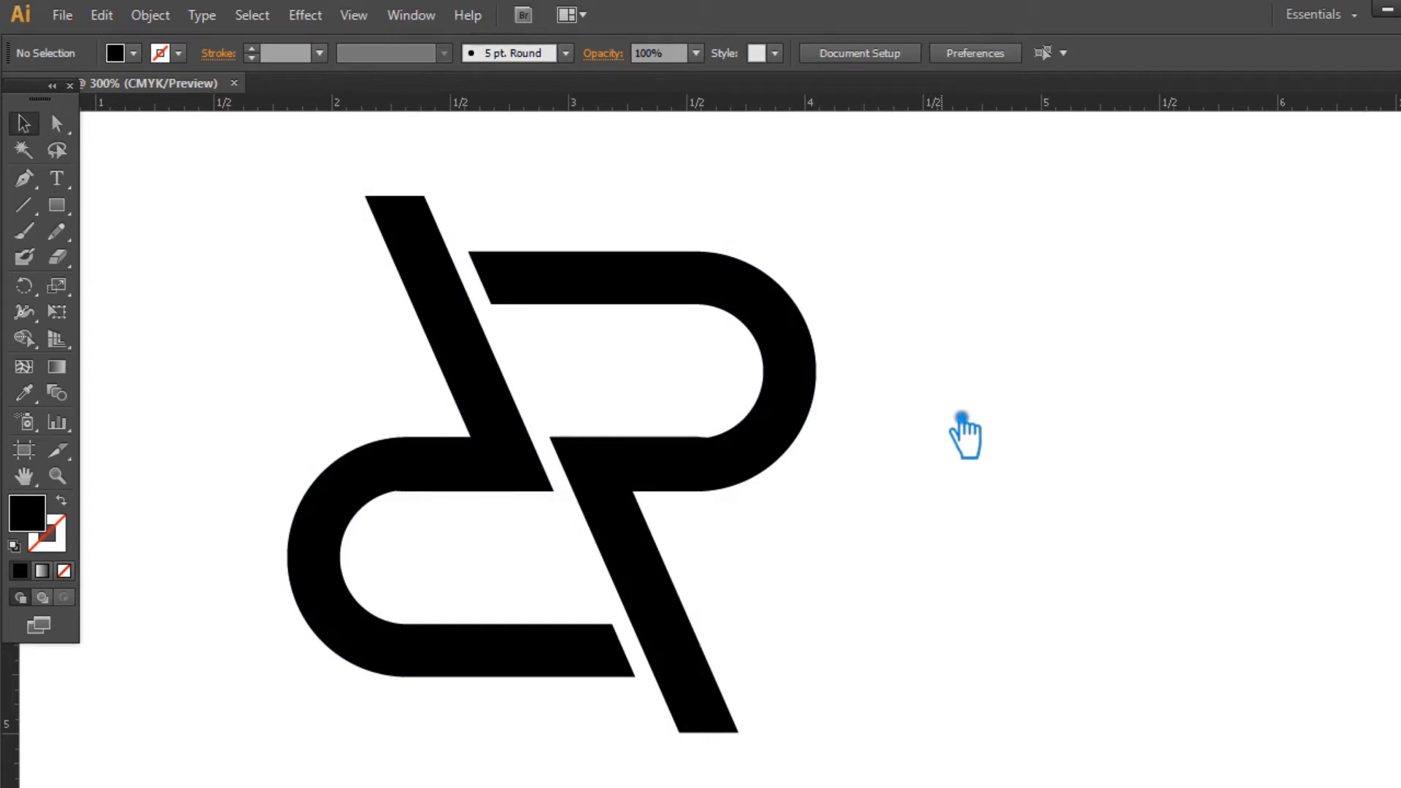
Ungroup the united logo and nudge the R-shaped half slightly to the right to widen the diagonal gap.
{"action": "left_click", "coordinate": [712, 482]}
{"action": "right_click", "coordinate": [699, 472]}
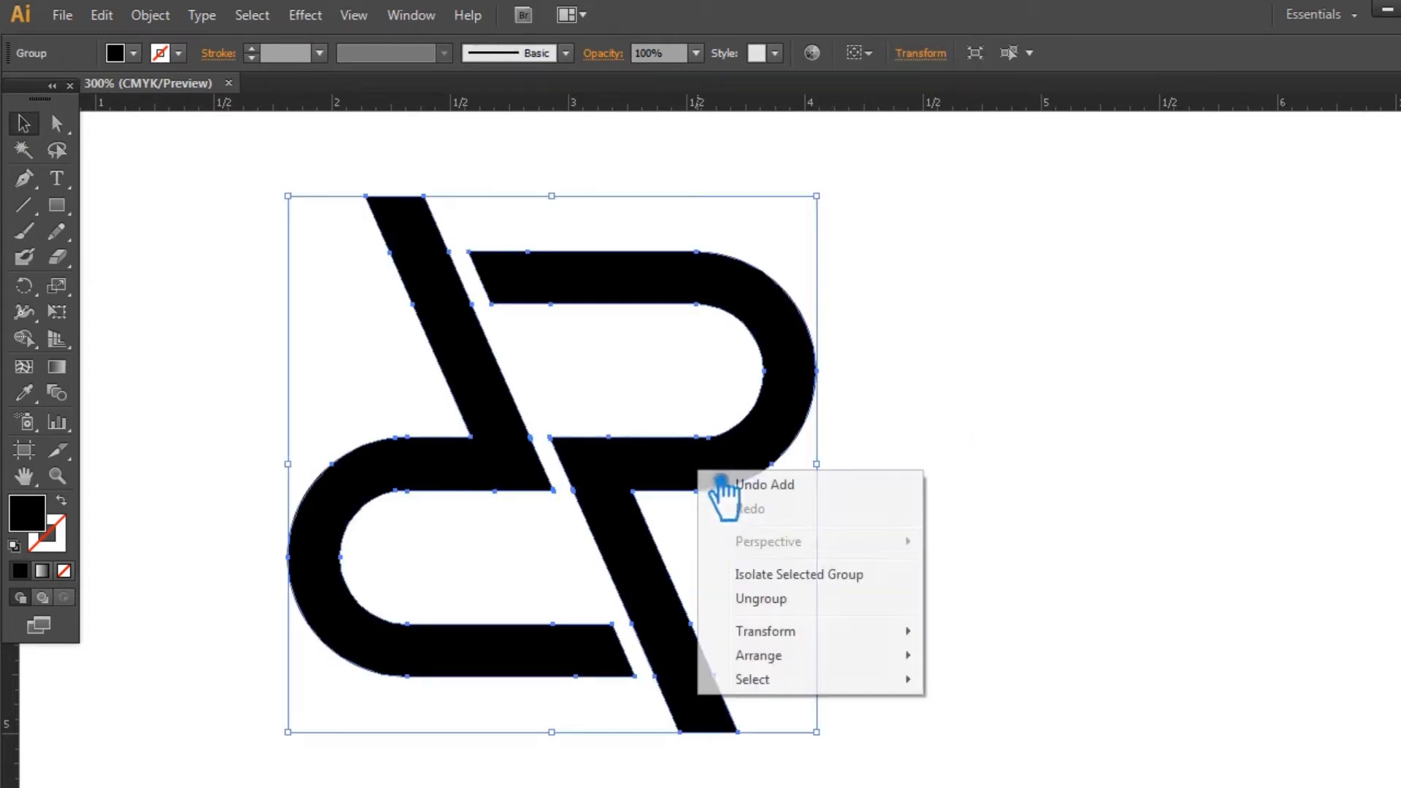
{"action": "left_click", "coordinate": [784, 600]}
{"action": "left_click", "coordinate": [745, 471]}
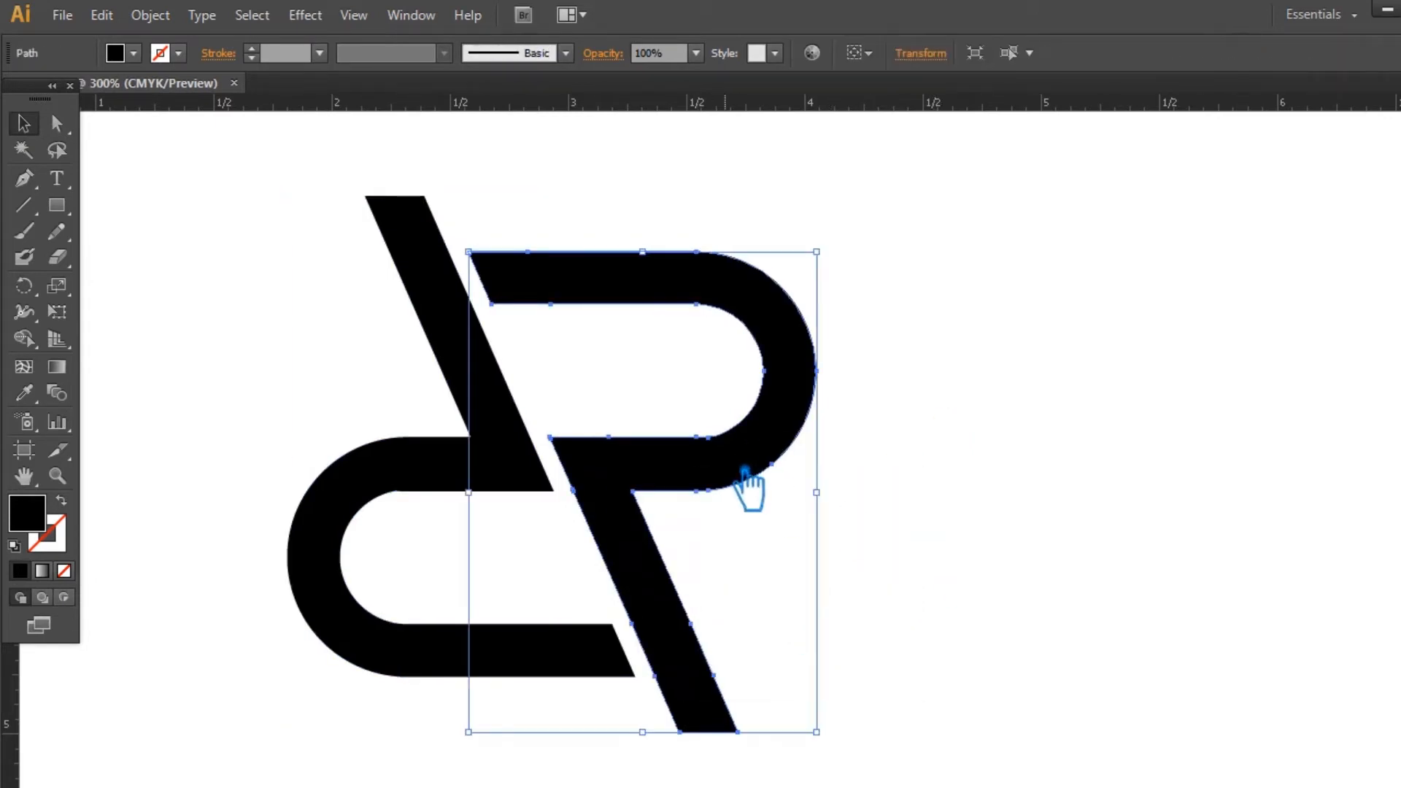
{"action": "key", "text": "Right"}
{"action": "key", "text": "Right"}
{"action": "key", "text": "Right"}
{"action": "key", "text": "Right"}
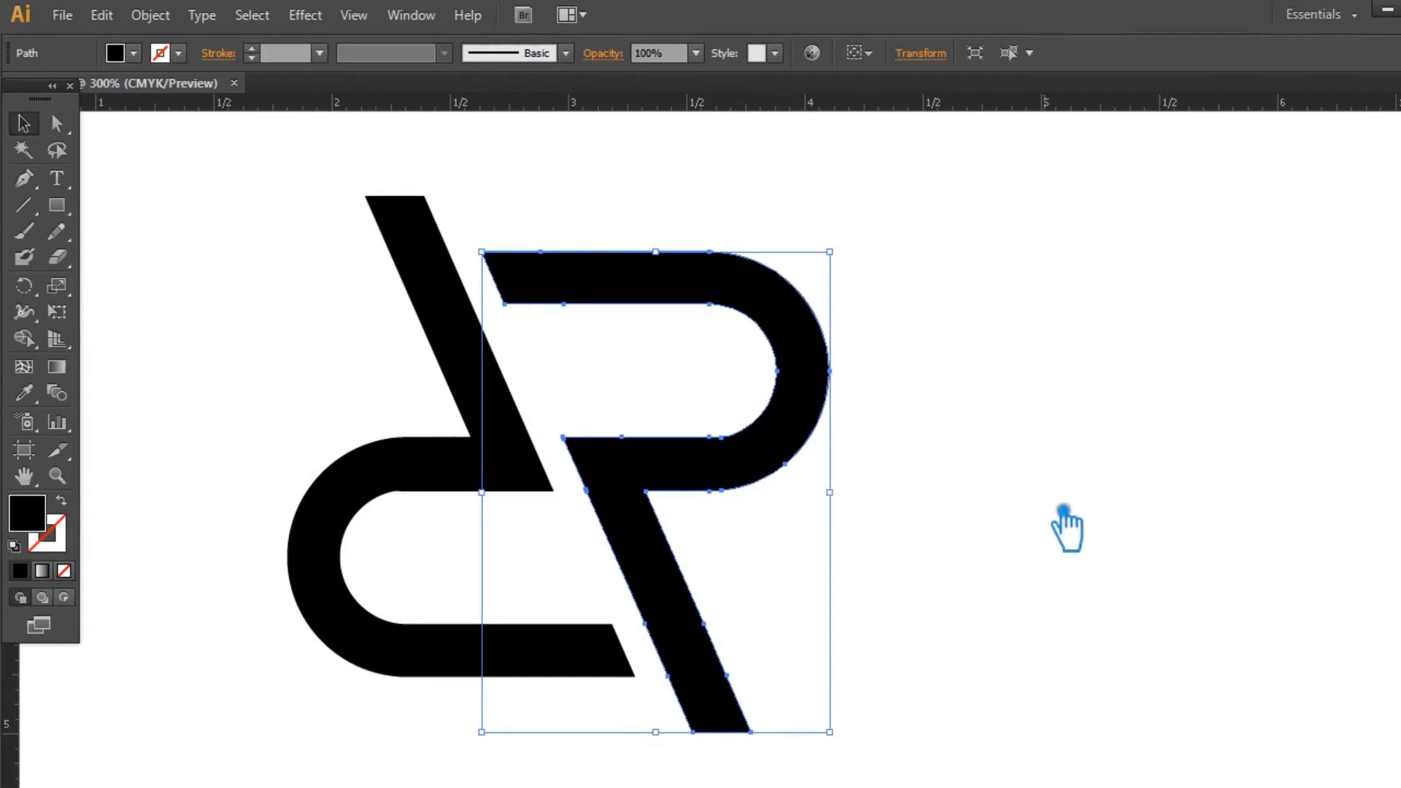
{"action": "left_click", "coordinate": [1066, 531]}
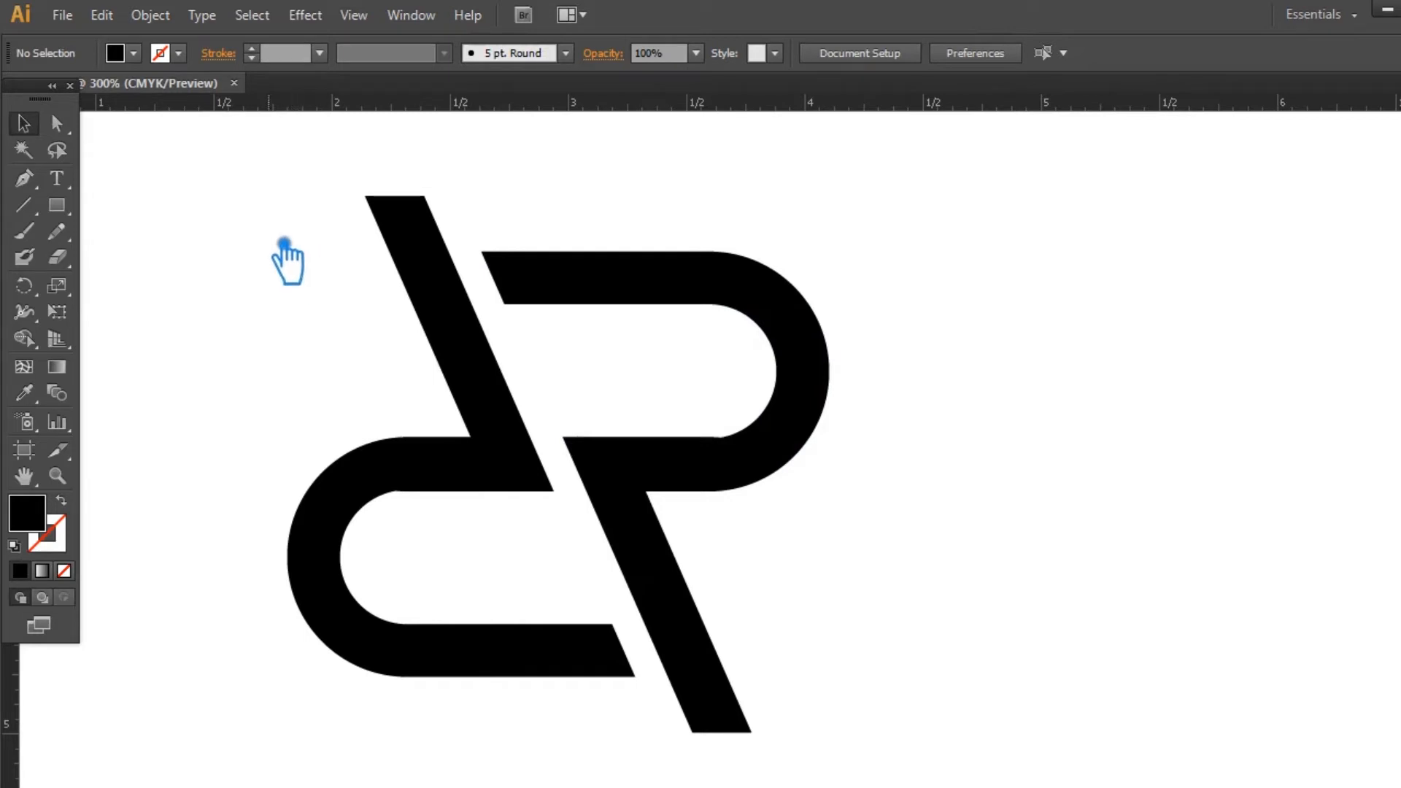
Fill the R-shaped half with a diagonal black-to-white linear gradient that is white at the foot of its leg.
{"action": "left_click", "coordinate": [676, 473]}
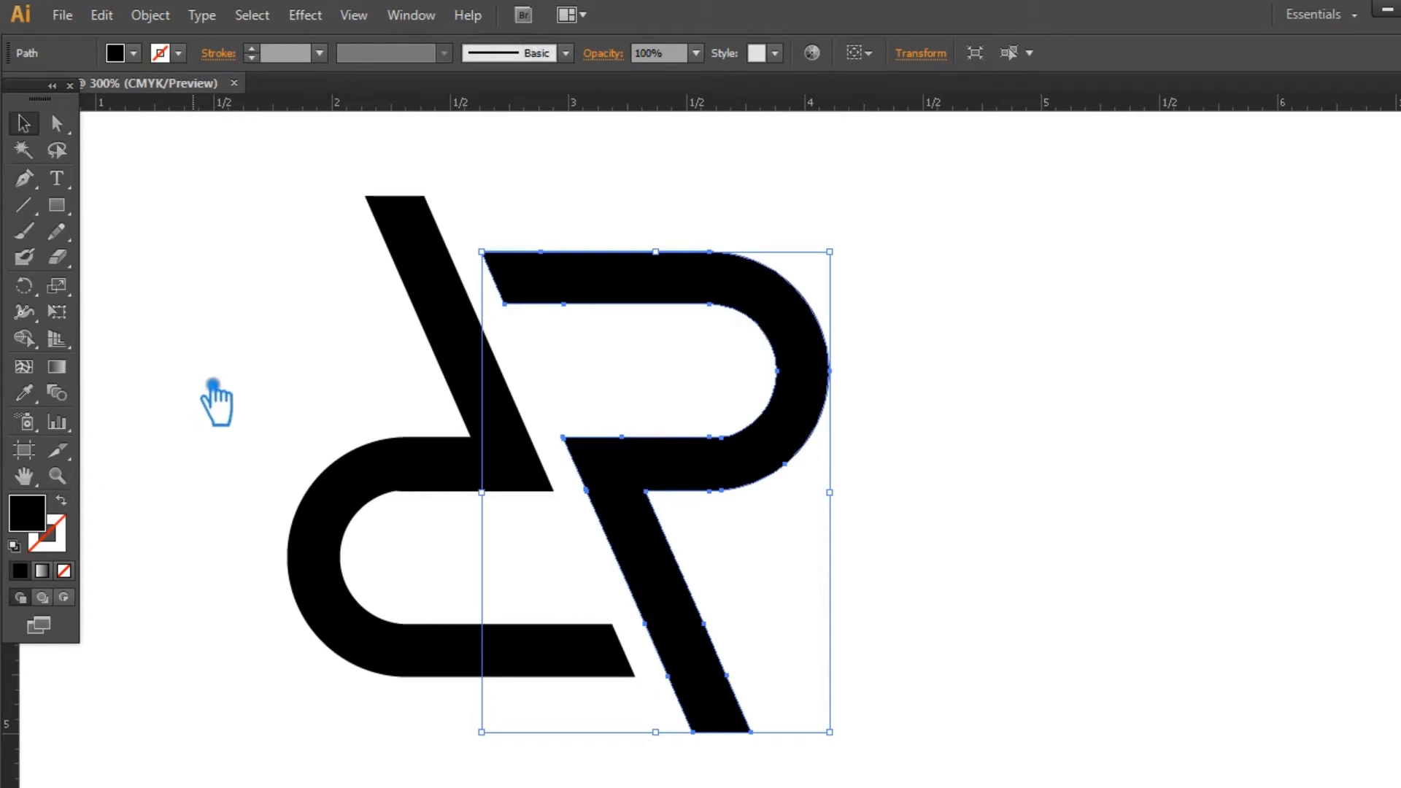
{"action": "left_click", "coordinate": [208, 385]}
{"action": "left_click", "coordinate": [657, 292]}
{"action": "left_click", "coordinate": [56, 367]}
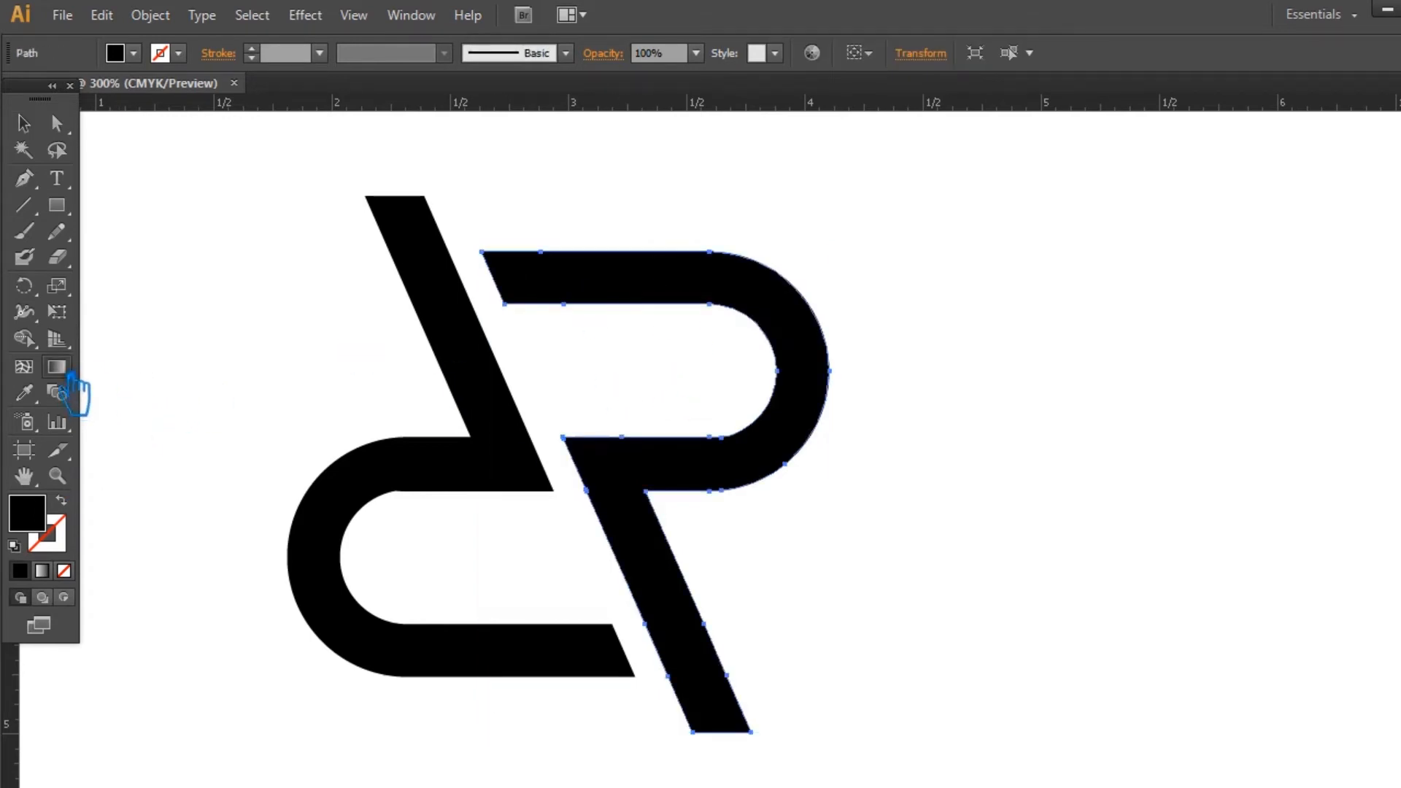
{"action": "left_click", "coordinate": [652, 482]}
{"action": "mouse_move", "coordinate": [723, 728]}
{"action": "left_mouse_down"}
{"action": "mouse_move", "coordinate": [537, 259]}
{"action": "mouse_move", "coordinate": [541, 274]}
{"action": "left_mouse_up"}
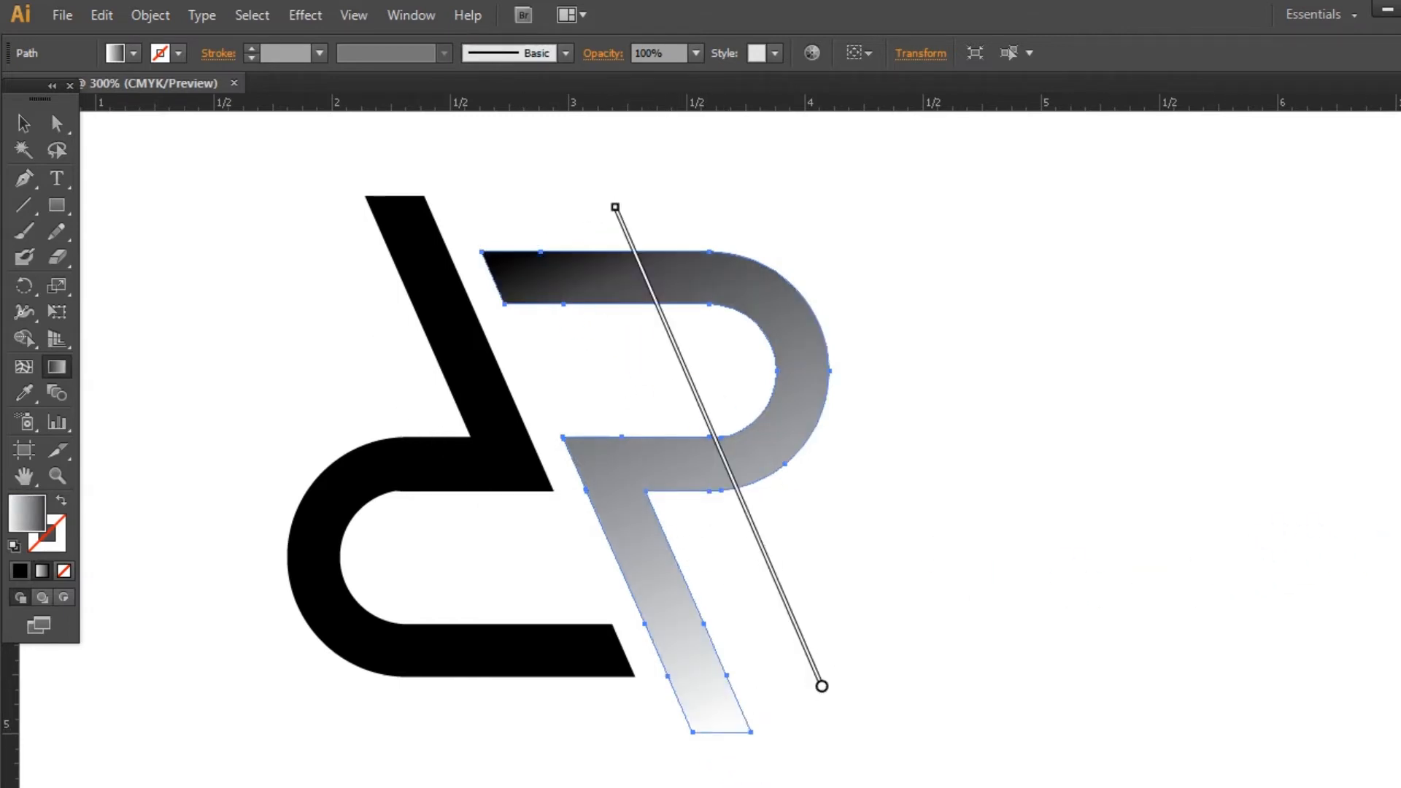
Adjust the gradient stops so the R shape's bowl is black and only its leg fades to white.
{"action": "mouse_move", "coordinate": [647, 234]}
{"action": "mouse_move", "coordinate": [626, 221]}
{"action": "left_mouse_down"}
{"action": "mouse_move", "coordinate": [648, 305]}
{"action": "mouse_move", "coordinate": [619, 223]}
{"action": "left_mouse_up"}
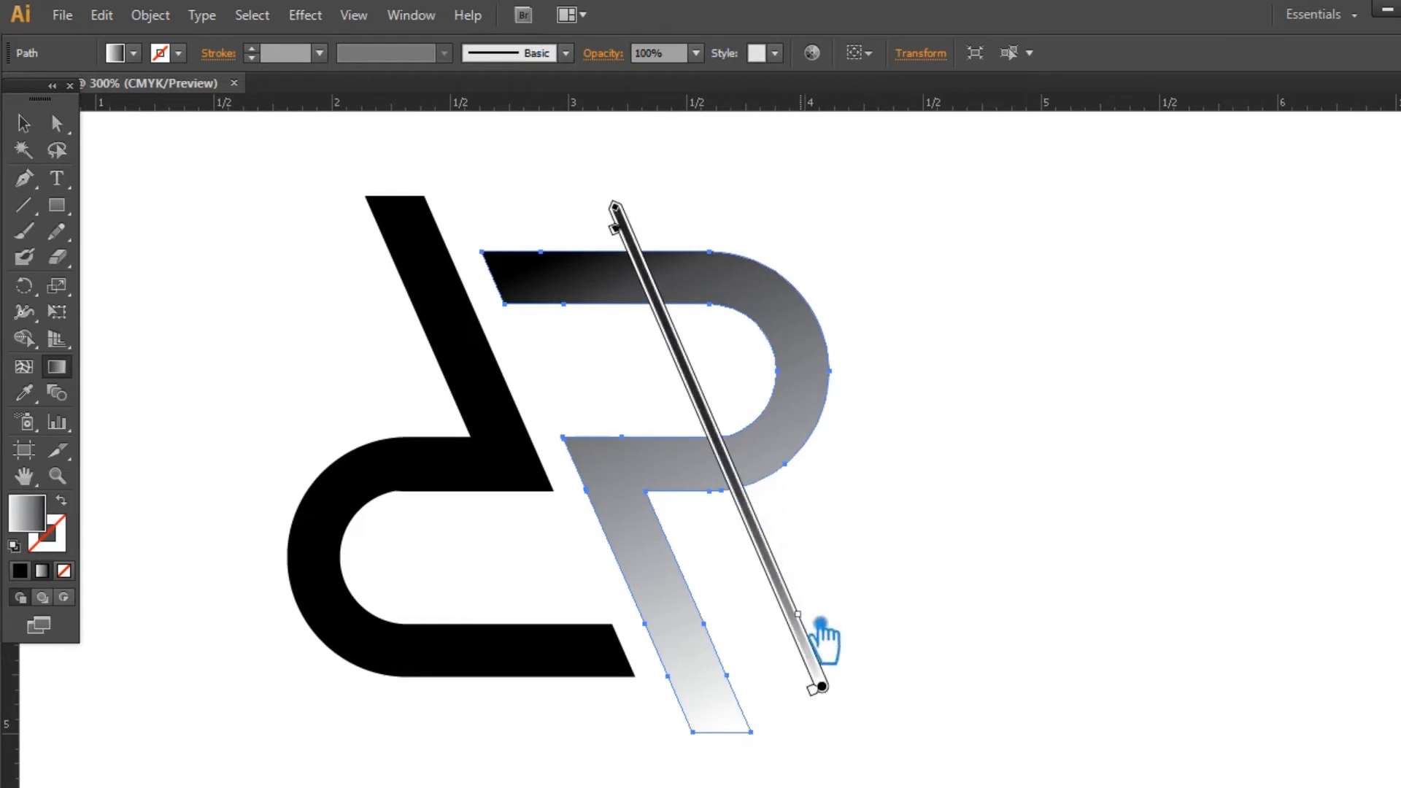
{"action": "left_click_drag", "start_coordinate": [819, 617], "coordinate": [819, 617]}
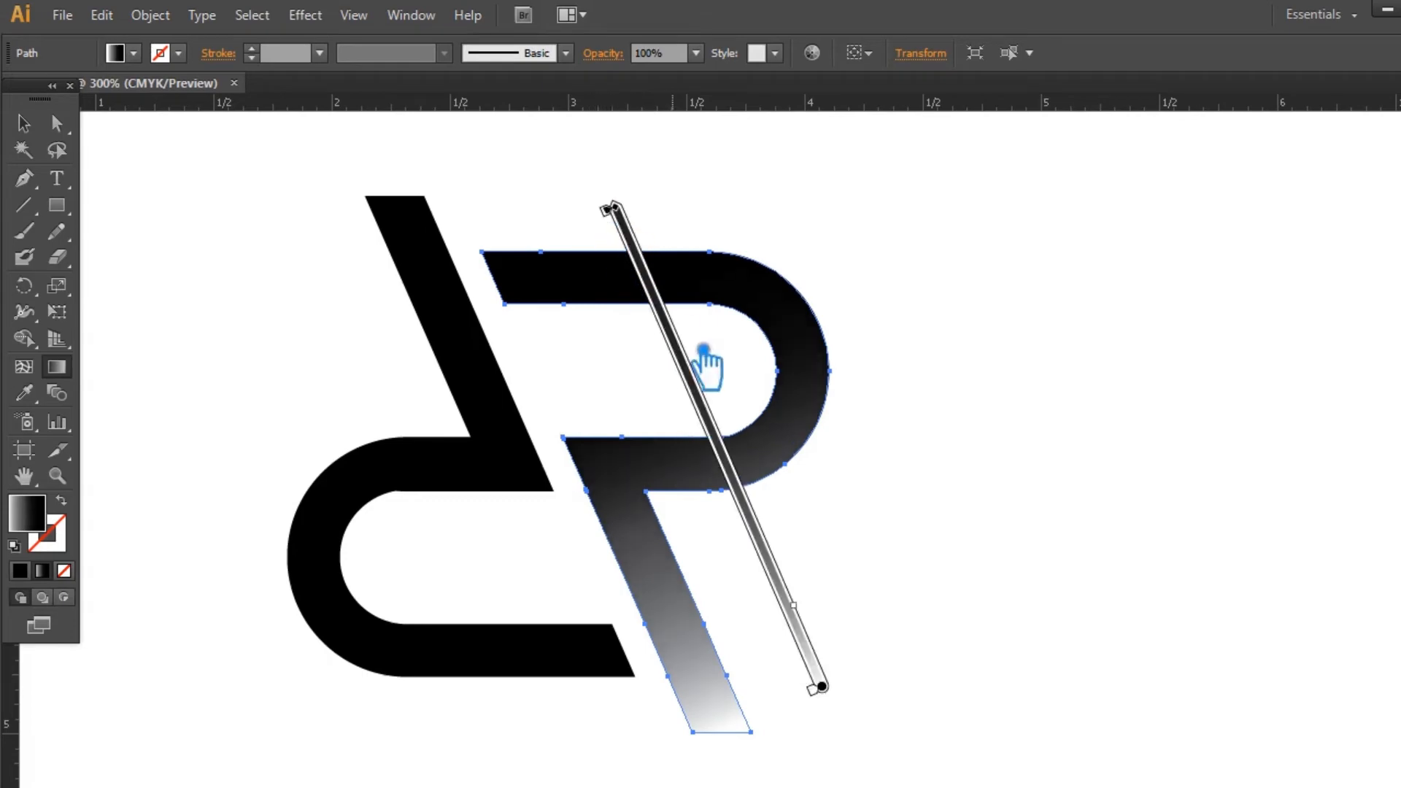
{"action": "key", "text": "ctrl+F9"}
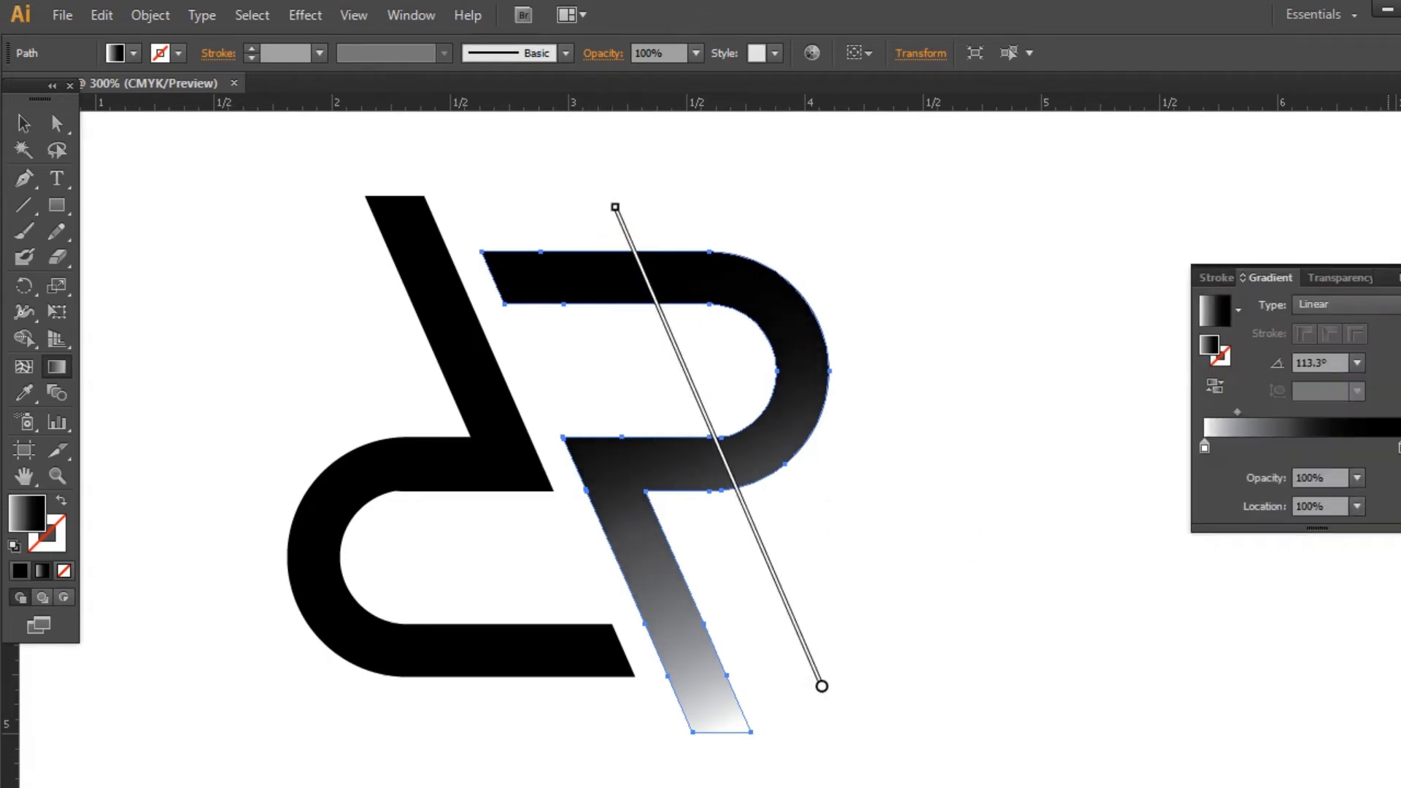
{"action": "left_click", "coordinate": [24, 122]}
{"action": "left_click", "coordinate": [250, 251]}
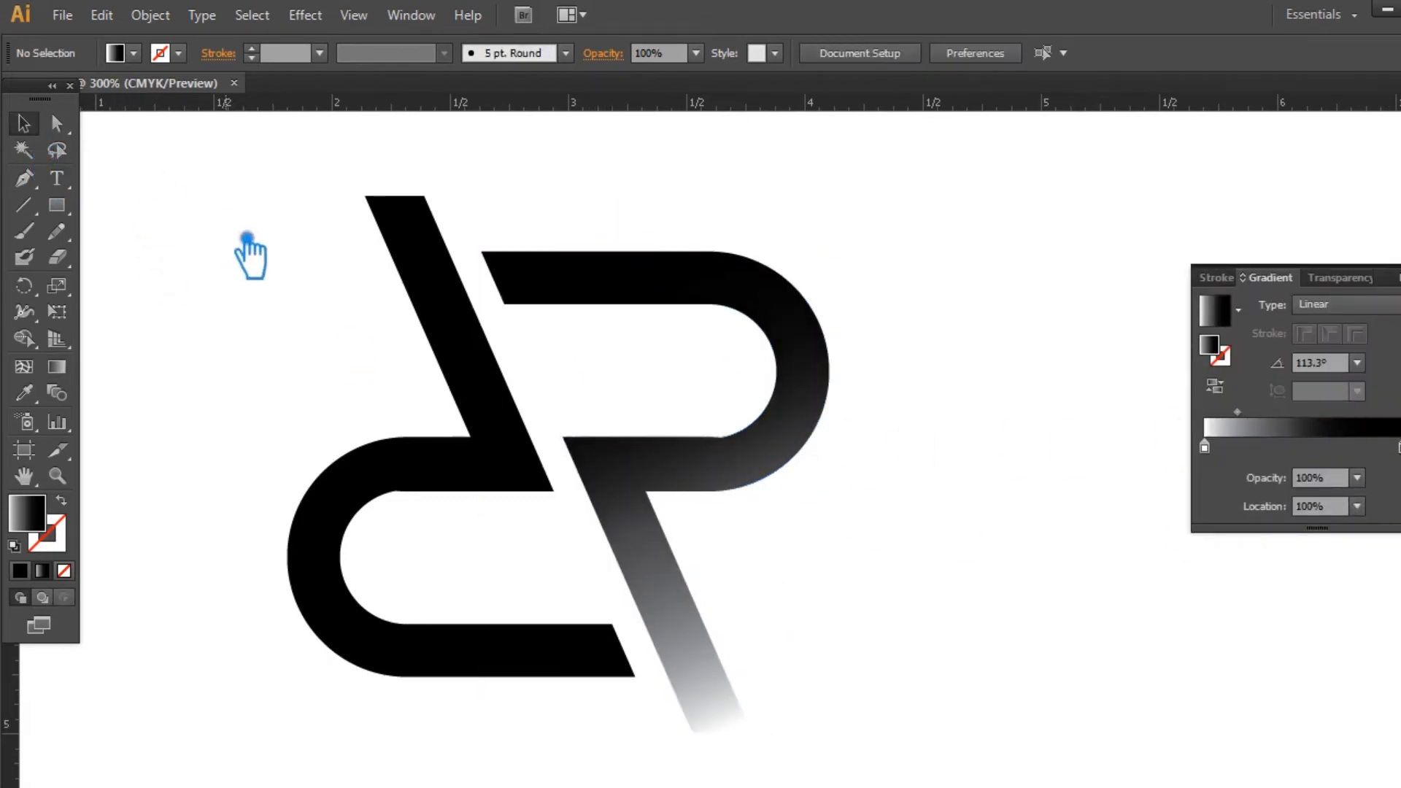
Draw a small rounded shape in the empty area left of the logo and fill it solid black.
{"action": "left_click_drag", "start_coordinate": [317, 343], "coordinate": [544, 321]}
{"action": "left_click", "coordinate": [57, 205]}
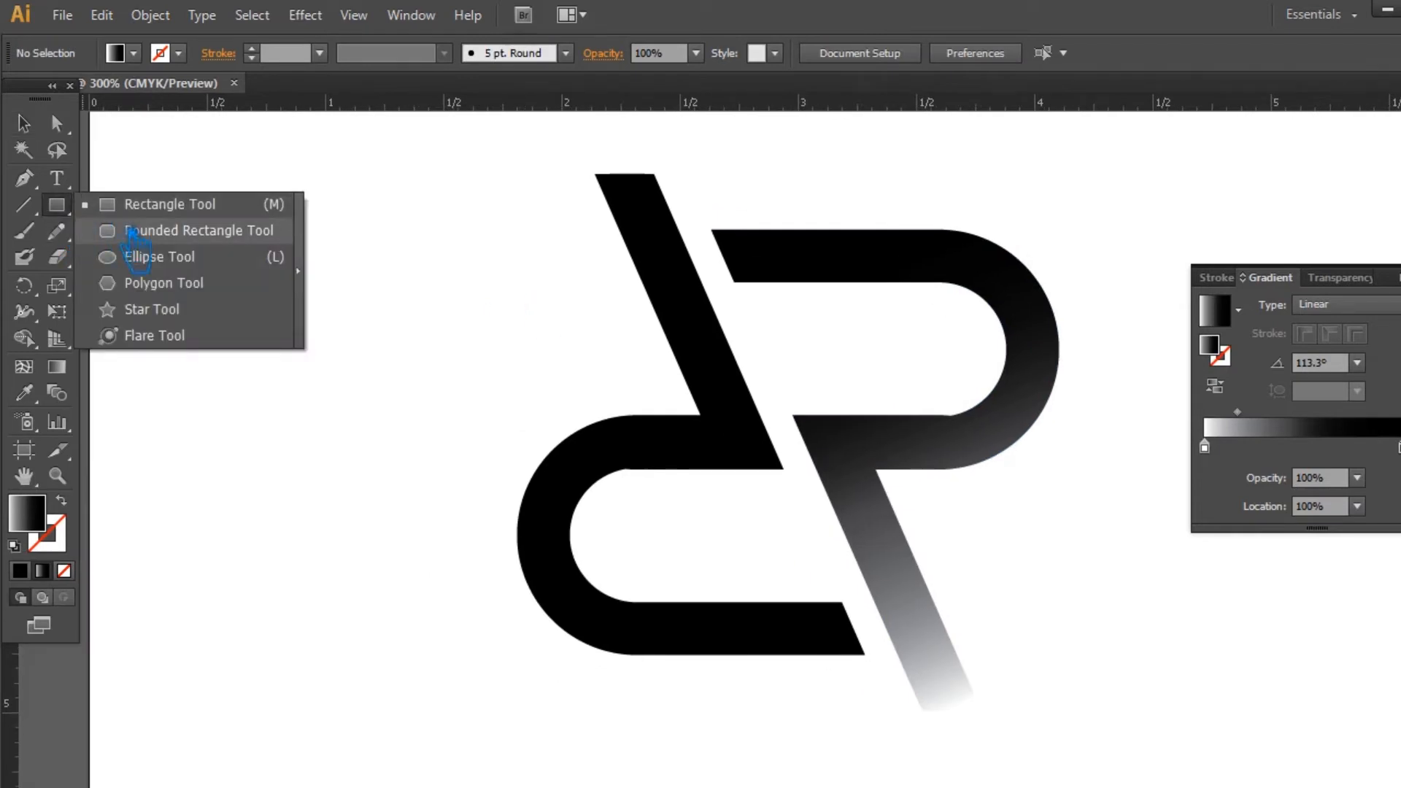
{"action": "left_click", "coordinate": [135, 232]}
{"action": "left_click_drag", "start_coordinate": [125, 212], "coordinate": [157, 238]}
{"action": "left_click", "coordinate": [19, 572]}
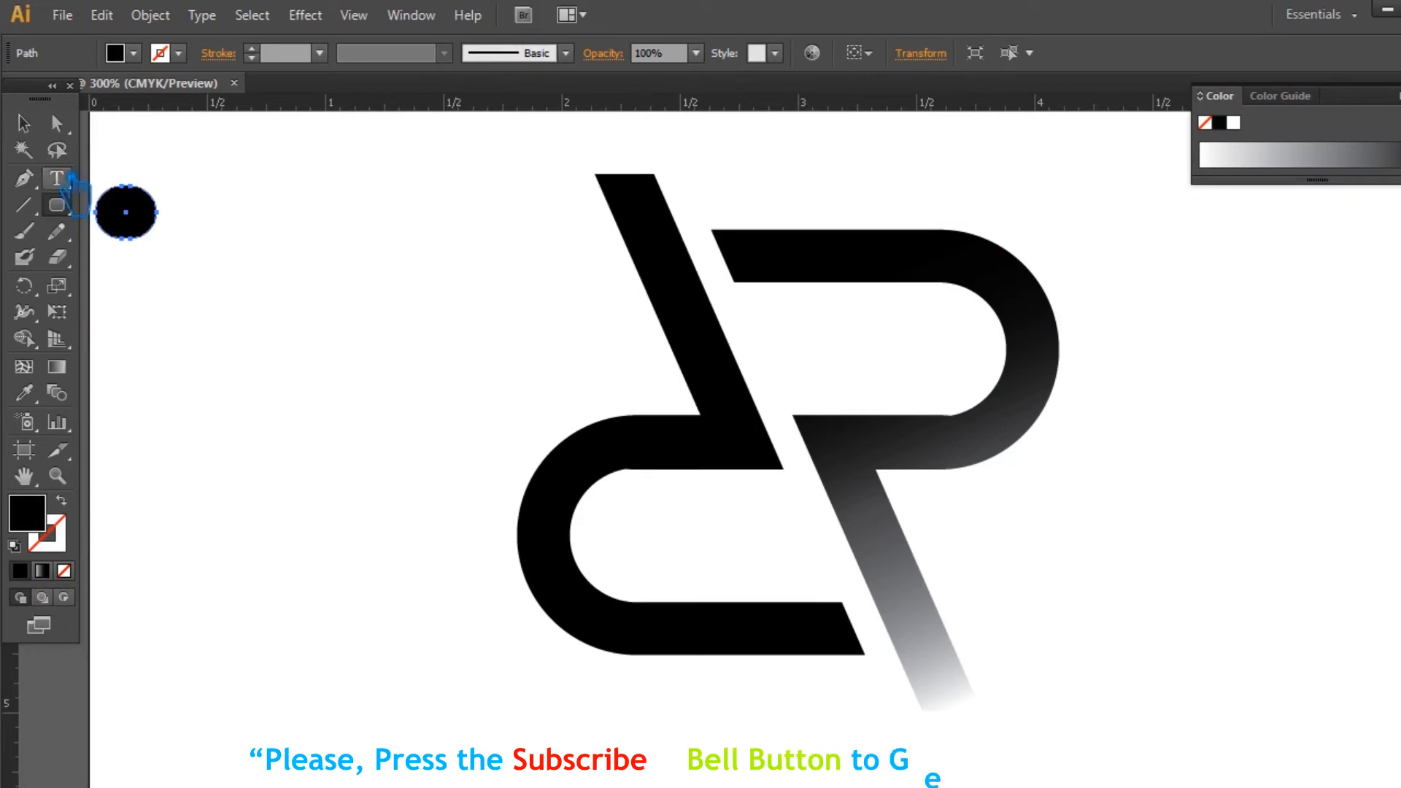
Duplicate the small black rounded shape straight down three times to form an evenly spaced column of four swatches.
{"action": "left_click", "coordinate": [24, 123]}
{"action": "left_click", "coordinate": [272, 168]}
{"action": "left_click_drag", "start_coordinate": [157, 238], "coordinate": [157, 311]}
{"action": "key", "text": "ctrl+d"}
{"action": "key", "text": "ctrl+d"}
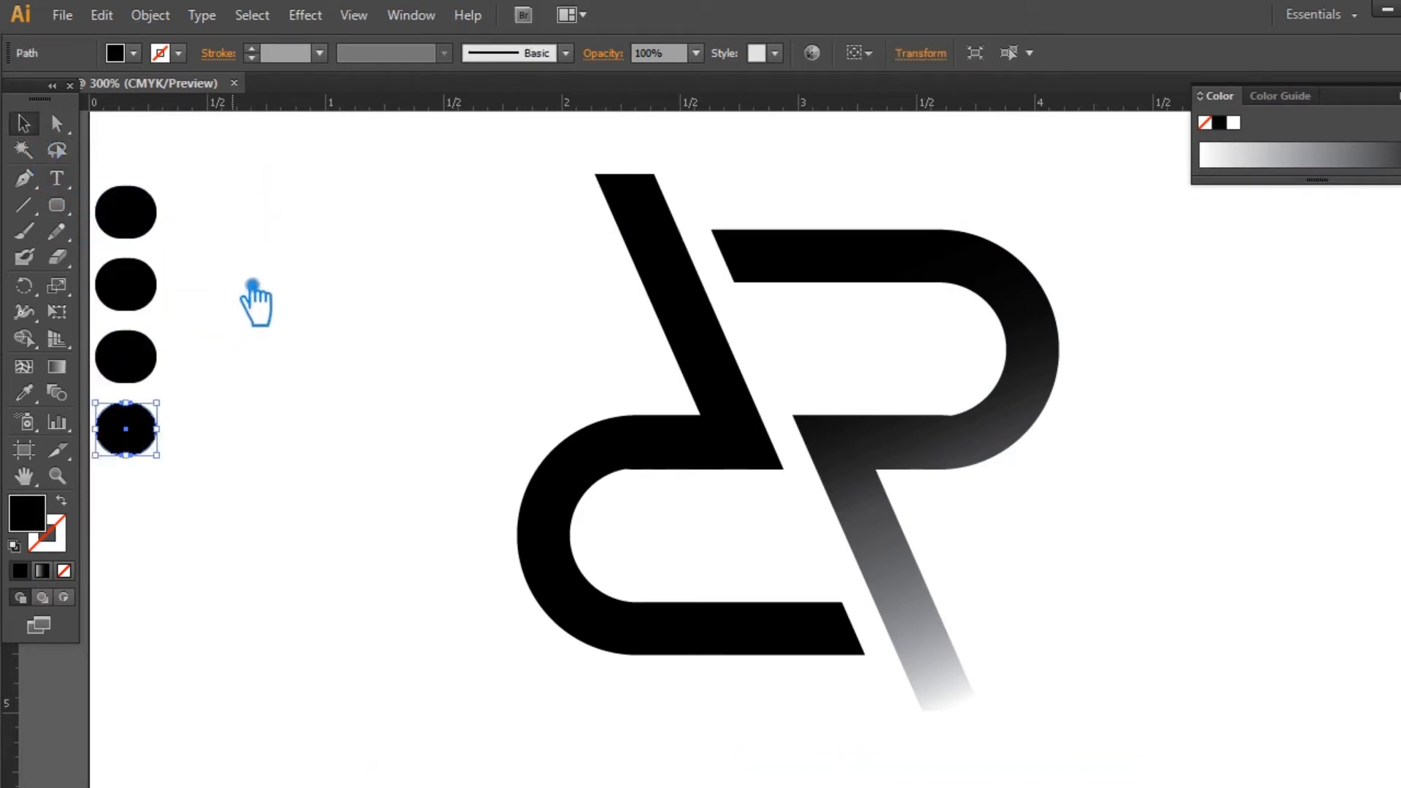
Fill the topmost swatch shape with a light blue and switch its colour mode to RGB.
{"action": "left_click", "coordinate": [219, 262]}
{"action": "left_click", "coordinate": [146, 223]}
{"action": "double_click", "coordinate": [54, 520]}
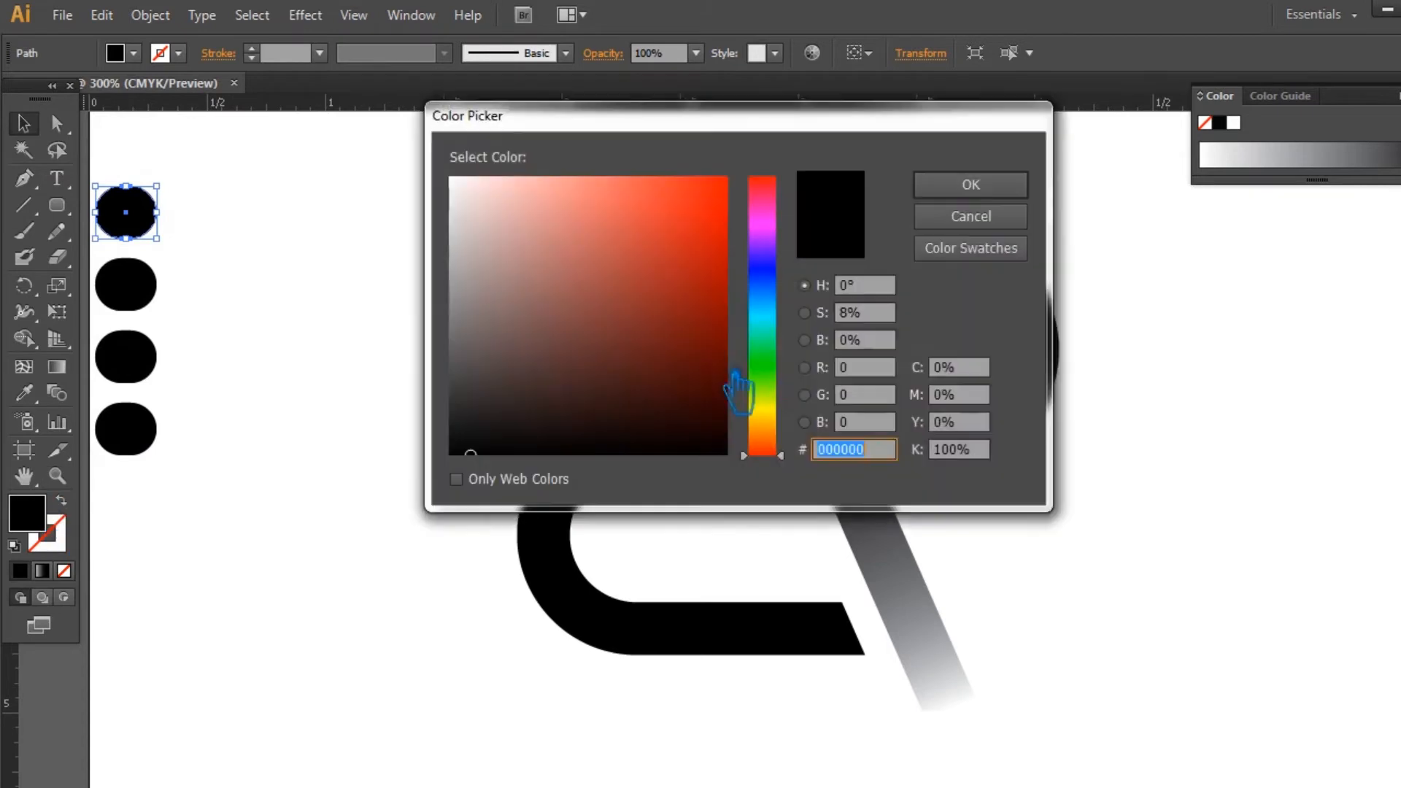
{"action": "left_click", "coordinate": [784, 395]}
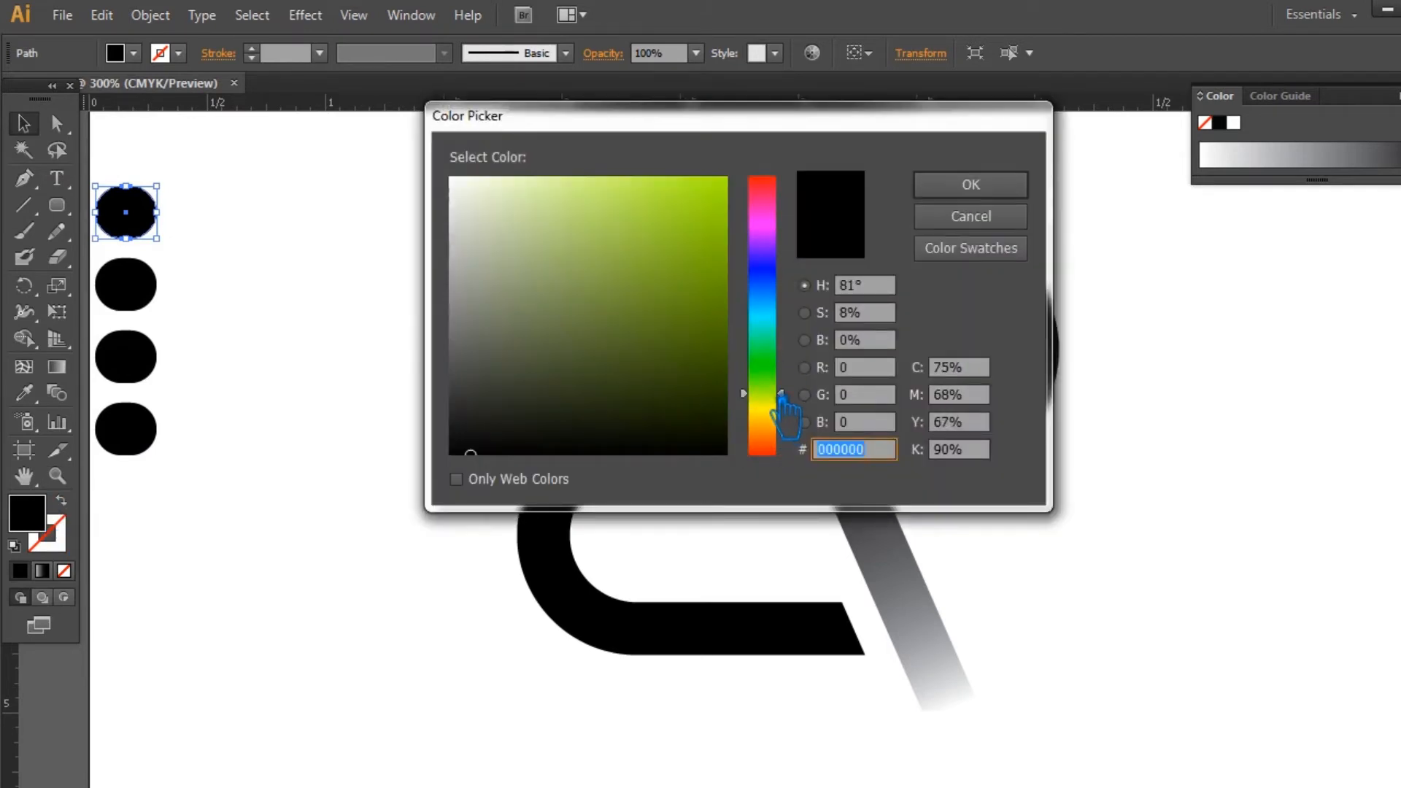
{"action": "left_click", "coordinate": [782, 303]}
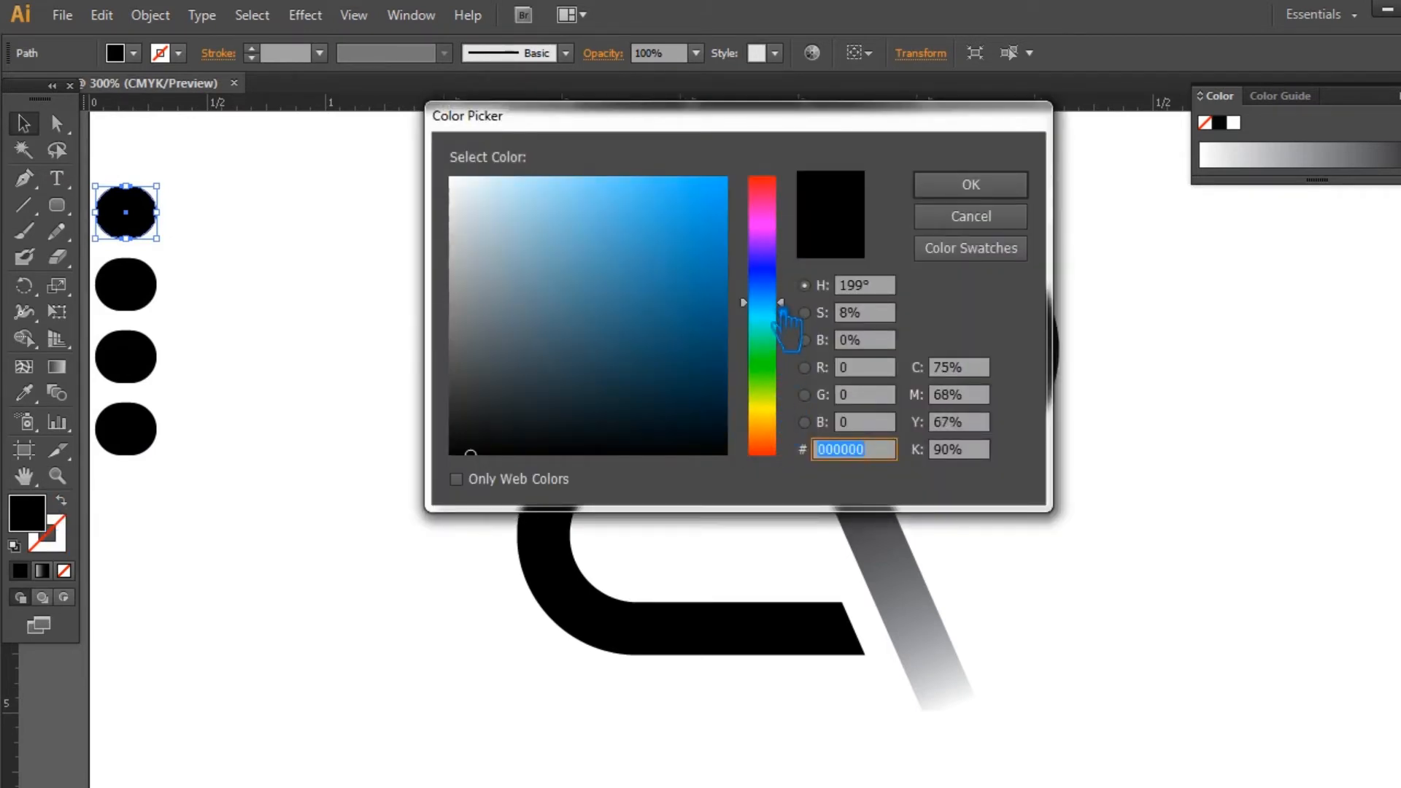
{"action": "left_click_drag", "start_coordinate": [666, 288], "coordinate": [591, 182]}
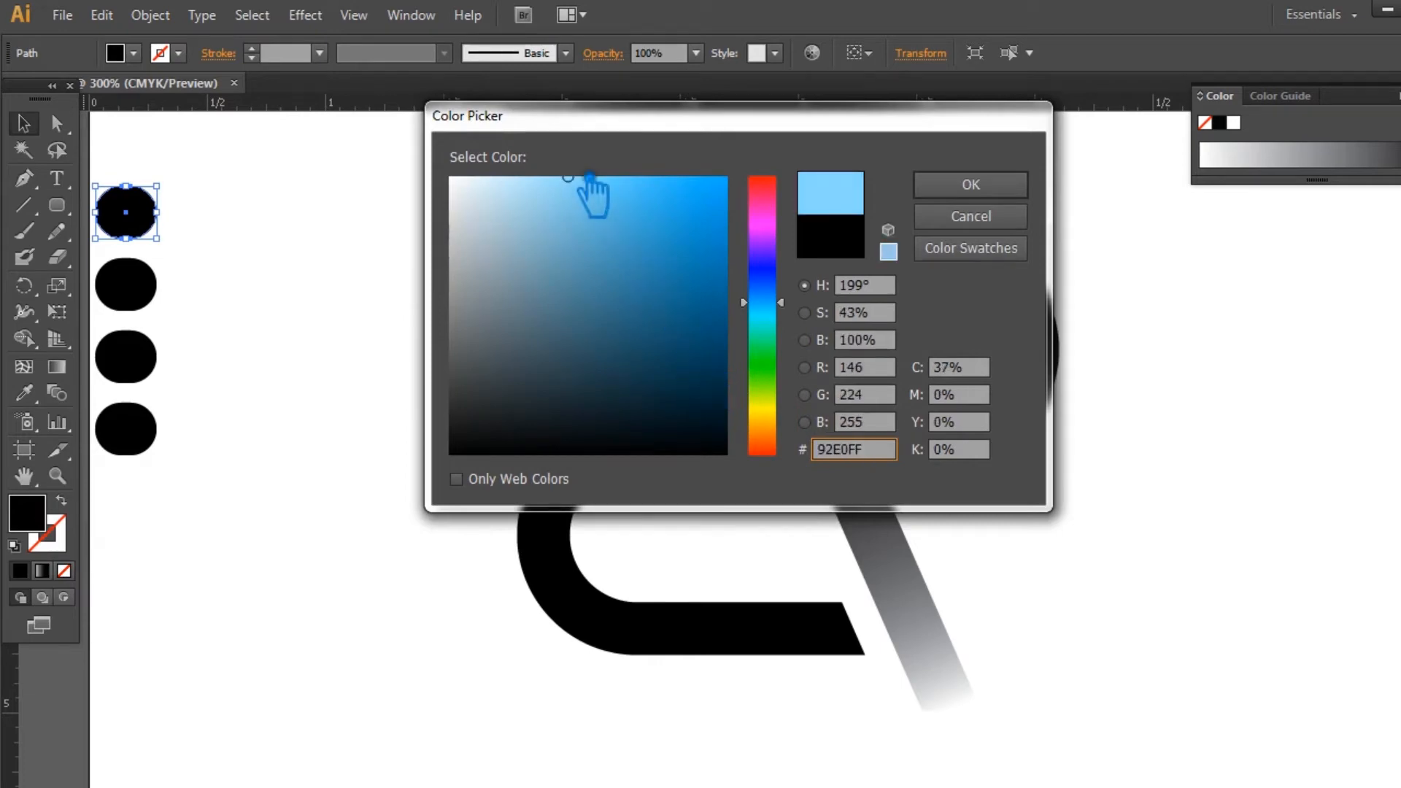
{"action": "left_click", "coordinate": [970, 187]}
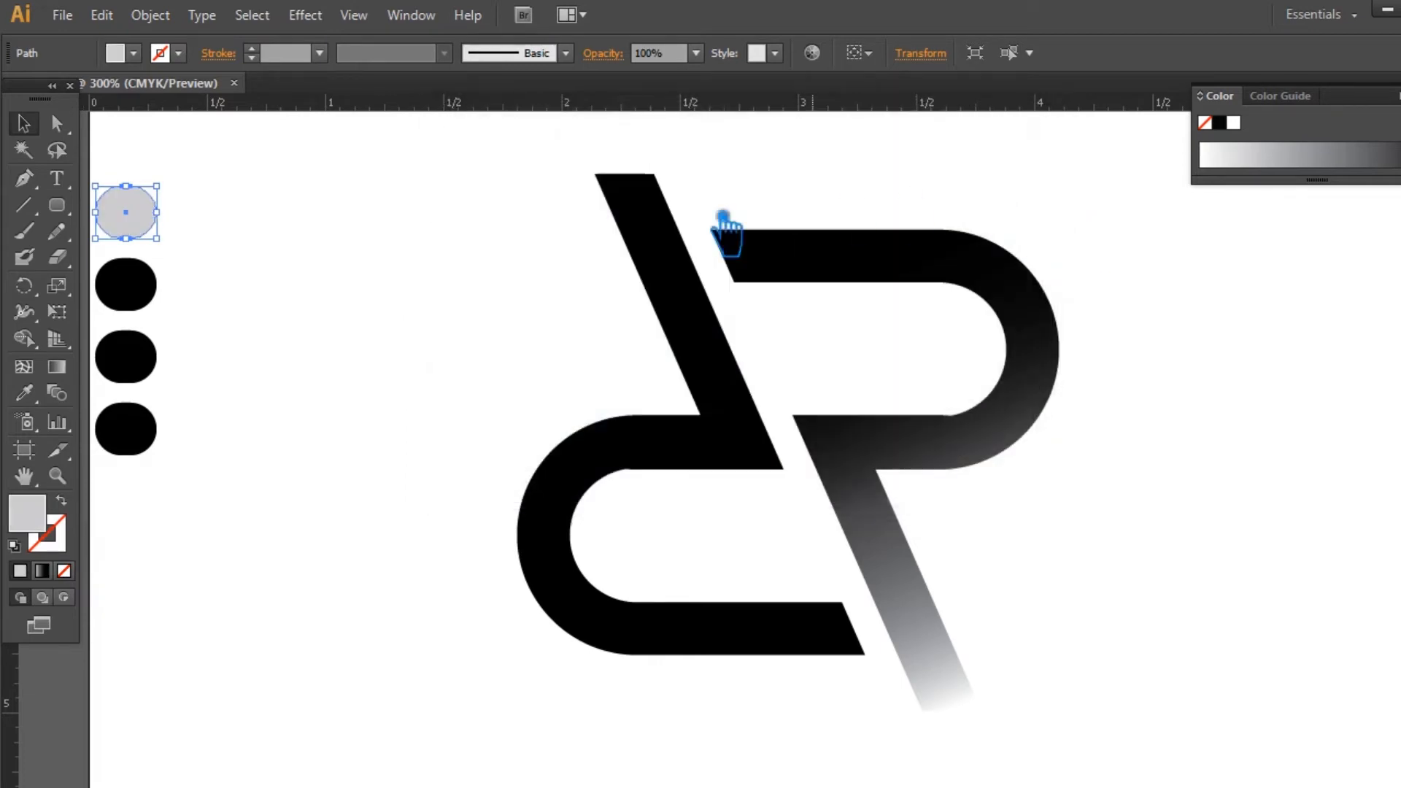
{"action": "left_click", "coordinate": [1397, 96]}
{"action": "left_click", "coordinate": [1341, 157]}
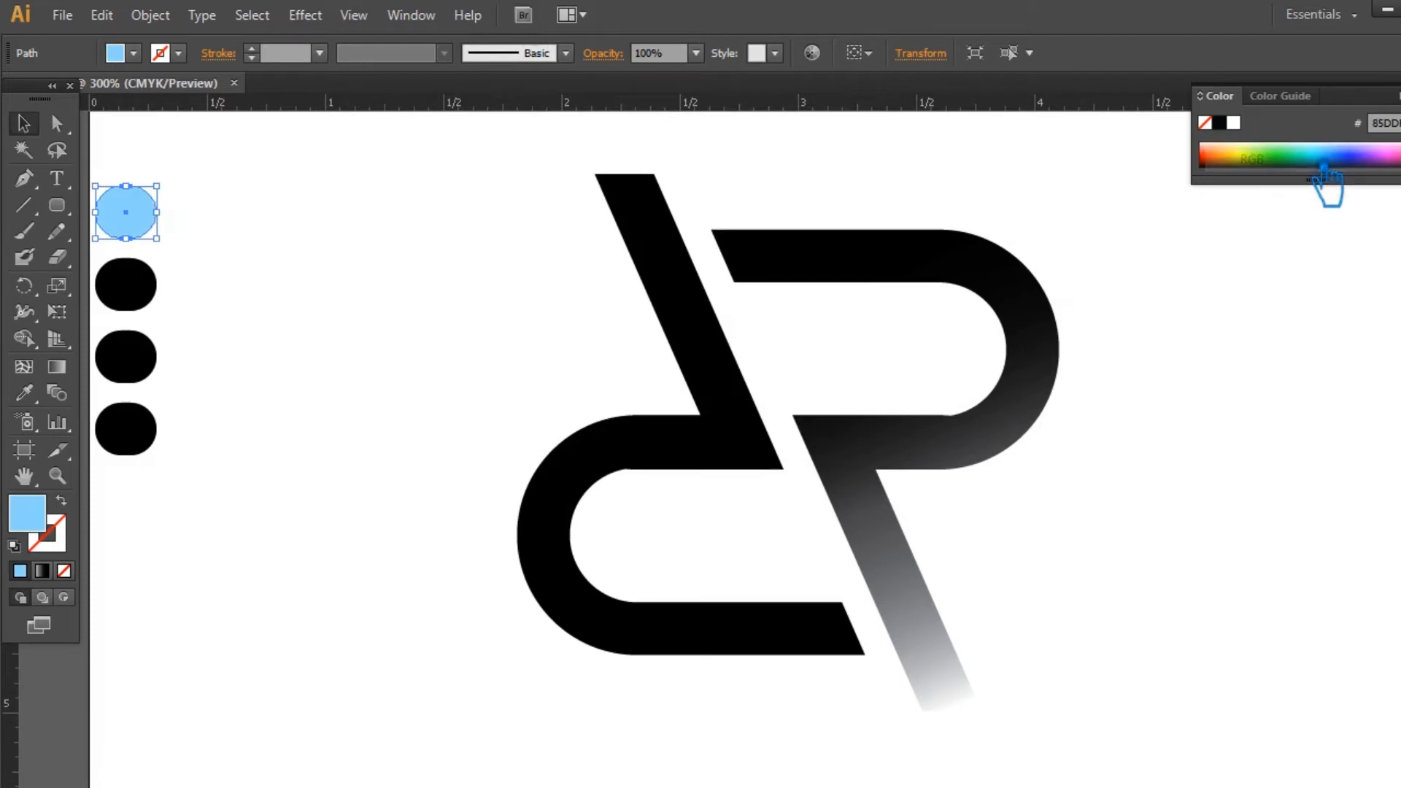
Sample the light blue onto the second swatch shape and darken that fill to a deep blue, 0A3A48.
{"action": "left_click", "coordinate": [382, 316]}
{"action": "left_click", "coordinate": [128, 283]}
{"action": "left_click", "coordinate": [24, 393]}
{"action": "left_click", "coordinate": [146, 219]}
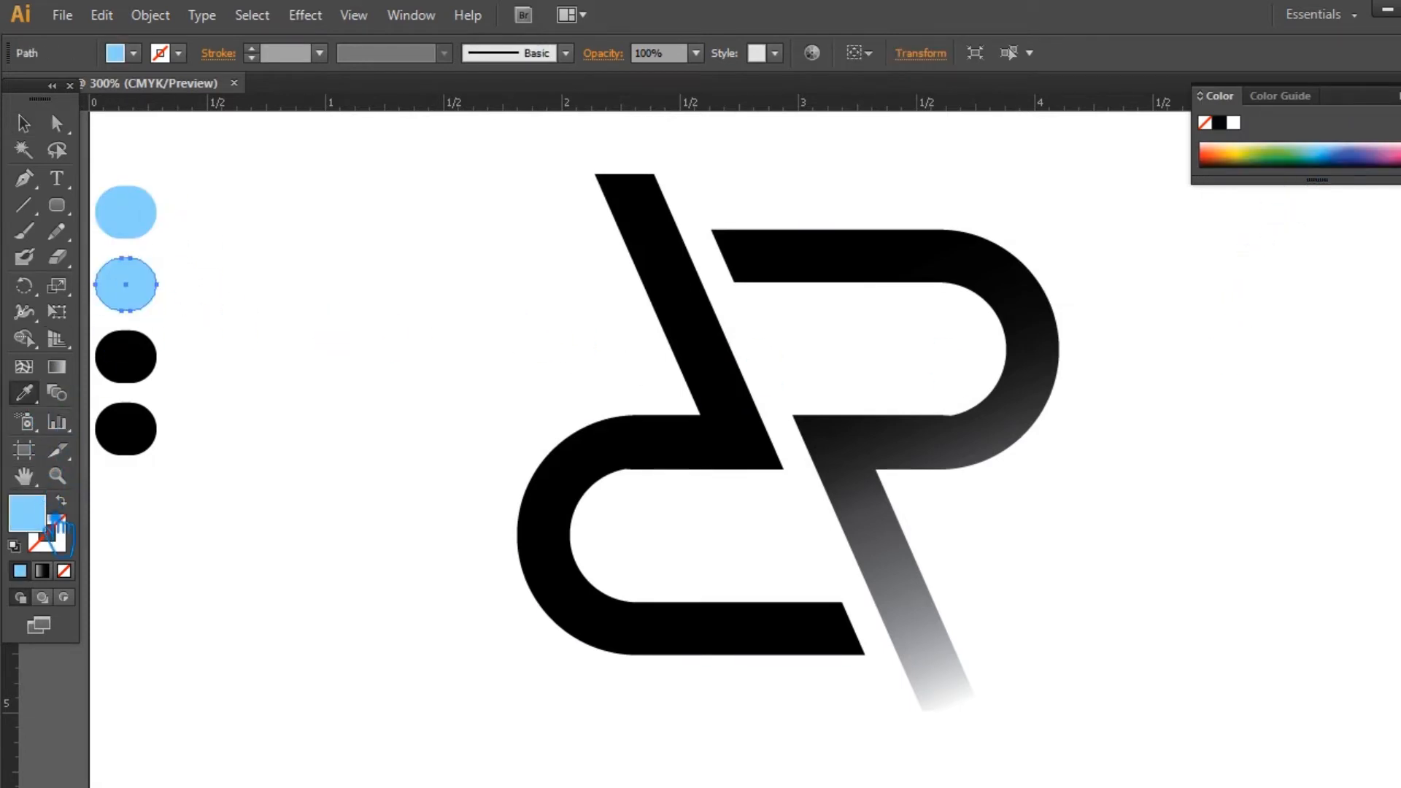
{"action": "double_click", "coordinate": [57, 523]}
{"action": "left_click", "coordinate": [674, 361]}
{"action": "mouse_move", "coordinate": [675, 361]}
{"action": "left_mouse_down"}
{"action": "mouse_move", "coordinate": [670, 349]}
{"action": "mouse_move", "coordinate": [686, 376]}
{"action": "left_mouse_up"}
{"action": "left_click", "coordinate": [1010, 189]}
{"action": "left_click", "coordinate": [24, 123]}
{"action": "left_click", "coordinate": [332, 234]}
Fill the third swatch shape with the yellow-green BCFF66 and switch its colour mode to RGB.
{"action": "left_click", "coordinate": [140, 365]}
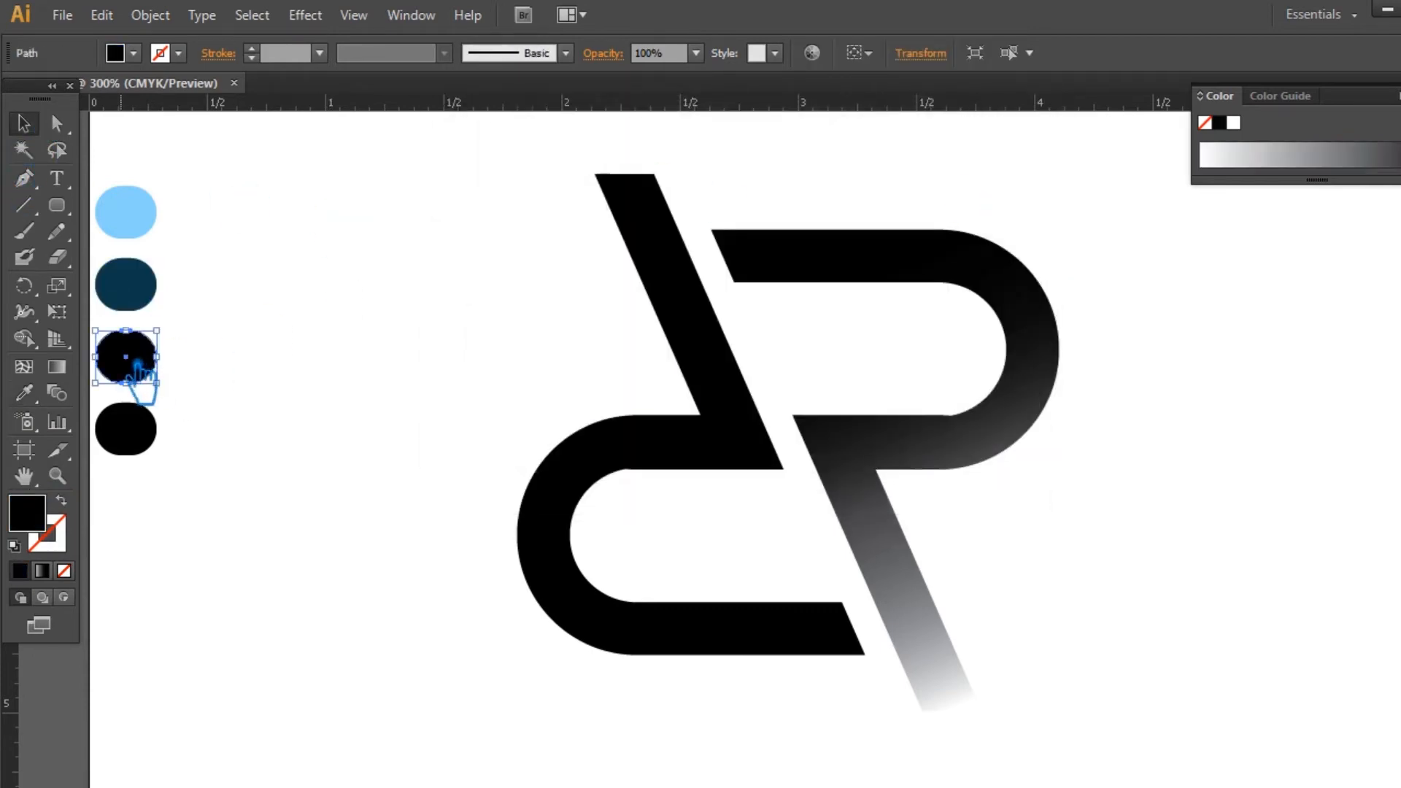
{"action": "double_click", "coordinate": [49, 521]}
{"action": "left_click_drag", "start_coordinate": [785, 404], "coordinate": [781, 390]}
{"action": "mouse_move", "coordinate": [636, 212]}
{"action": "left_mouse_down"}
{"action": "mouse_move", "coordinate": [608, 174]}
{"action": "mouse_move", "coordinate": [638, 154]}
{"action": "left_mouse_up"}
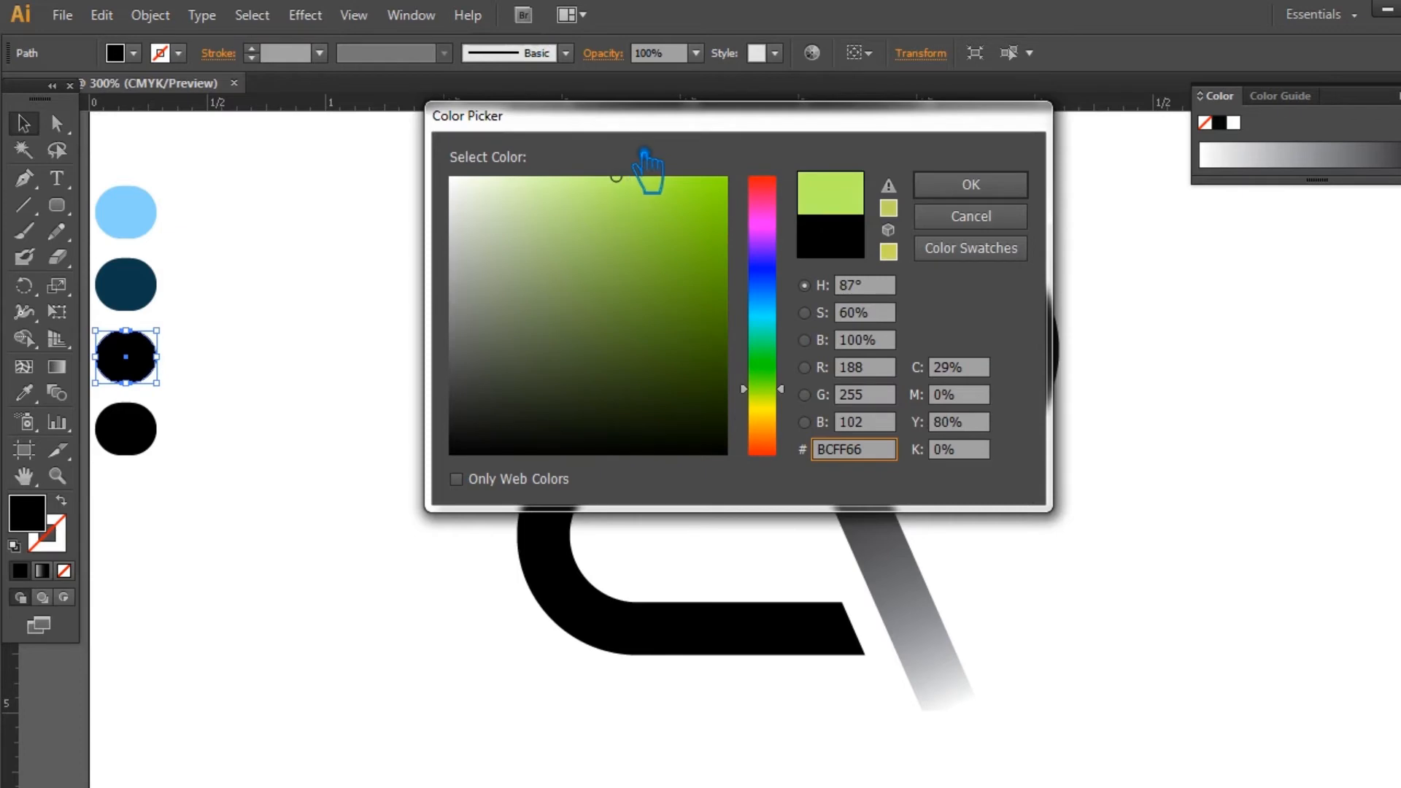
{"action": "left_click", "coordinate": [971, 187]}
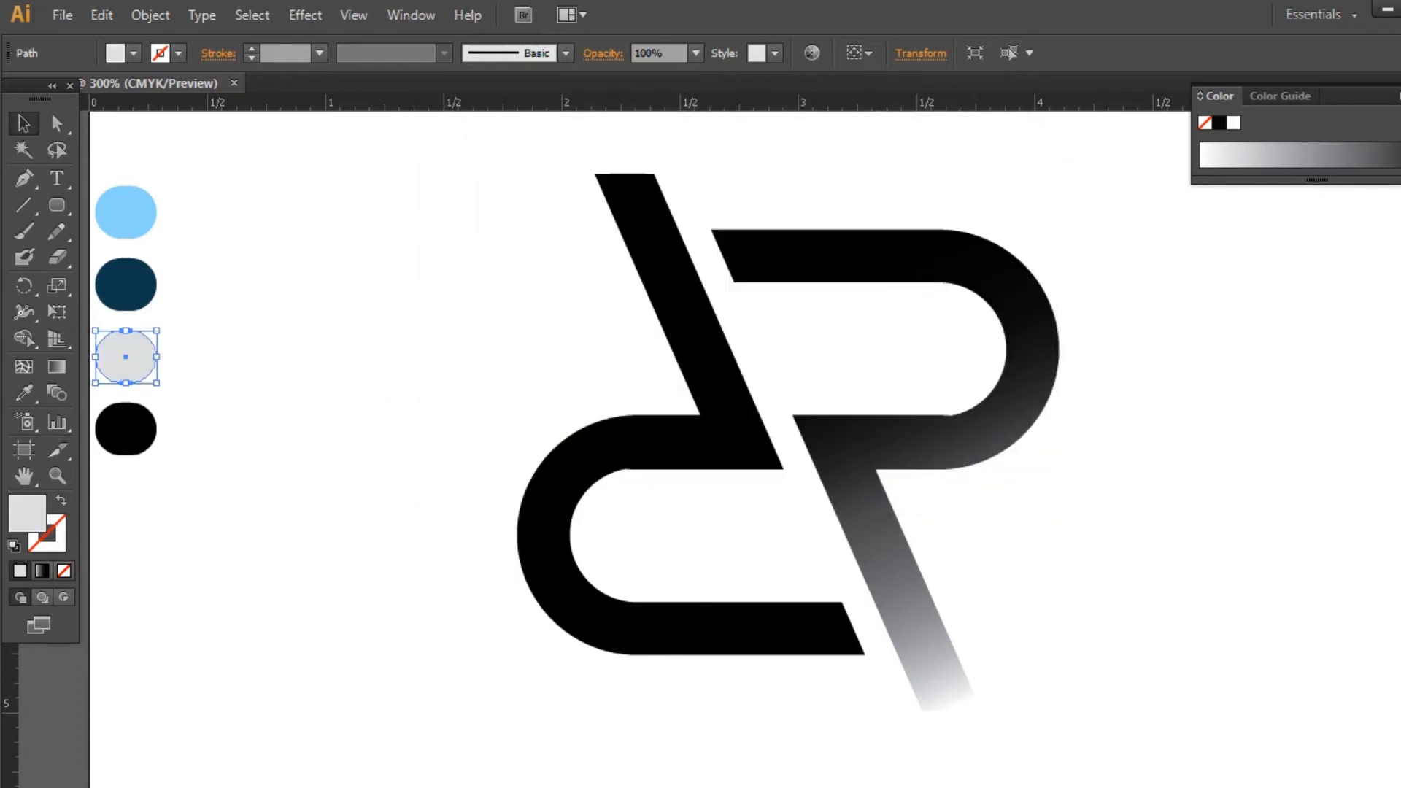
{"action": "left_click", "coordinate": [1397, 96]}
{"action": "left_click", "coordinate": [1336, 164]}
Sample the yellow-green onto the fourth swatch shape and darken that fill to the dark green 35510C.
{"action": "left_click", "coordinate": [146, 446]}
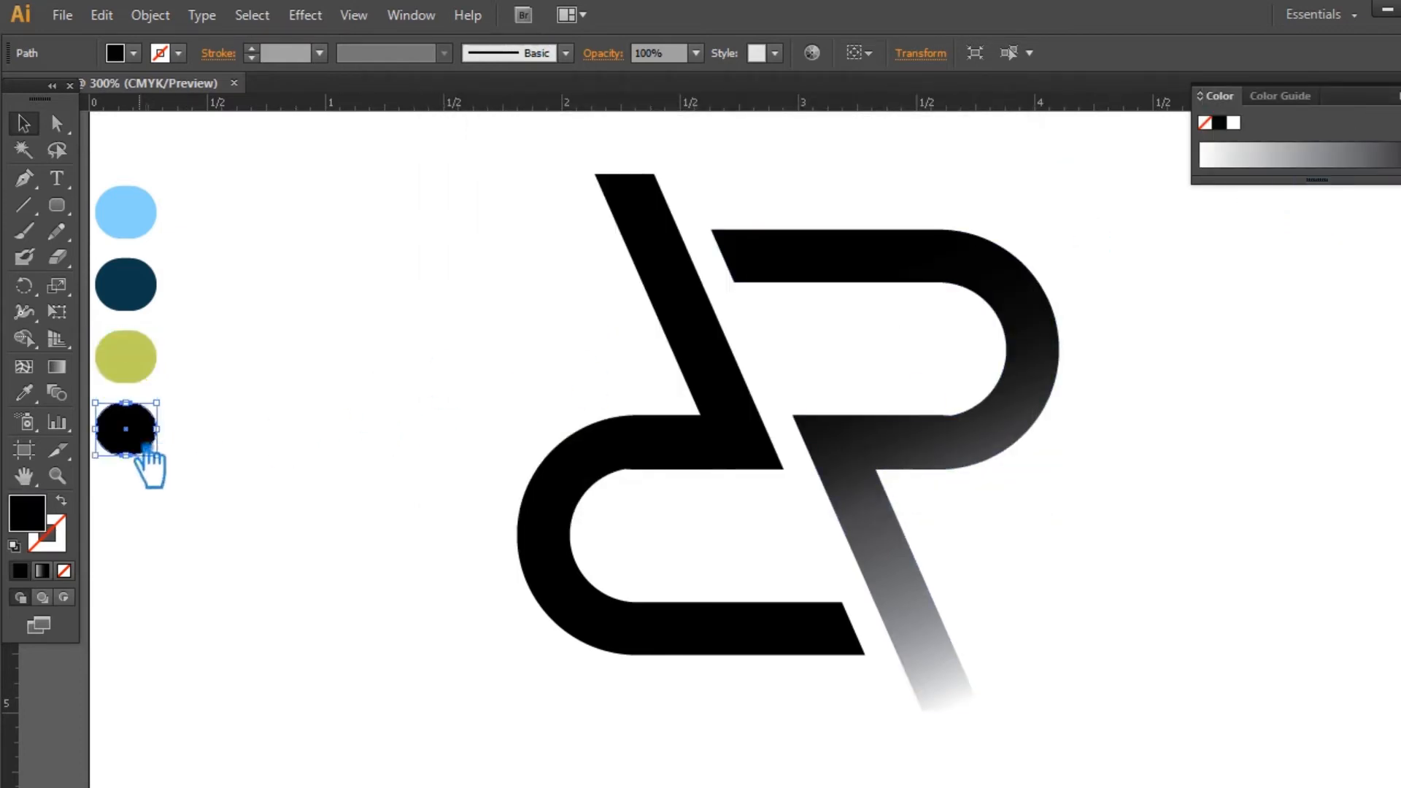
{"action": "left_click", "coordinate": [149, 362]}
{"action": "double_click", "coordinate": [27, 513]}
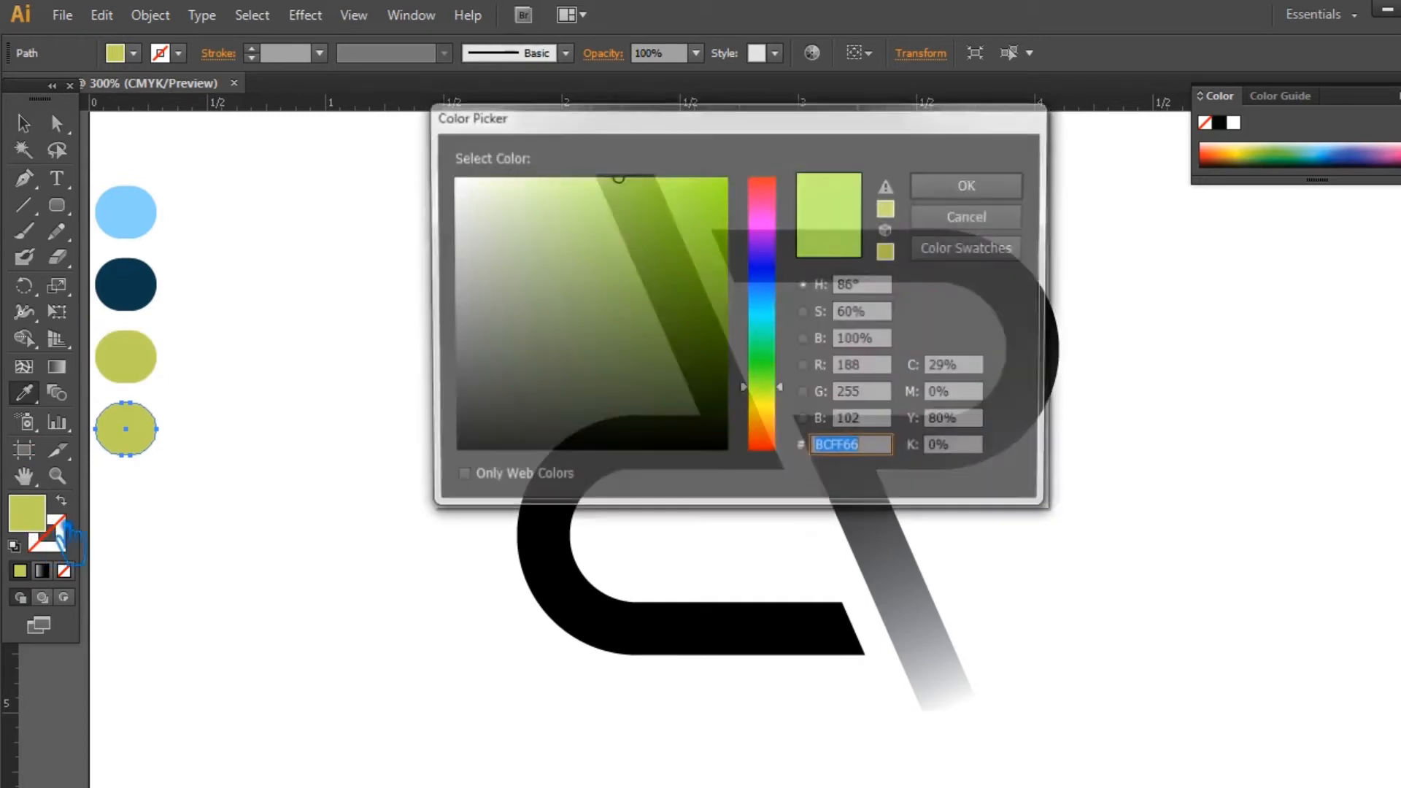
{"action": "left_click", "coordinate": [684, 367]}
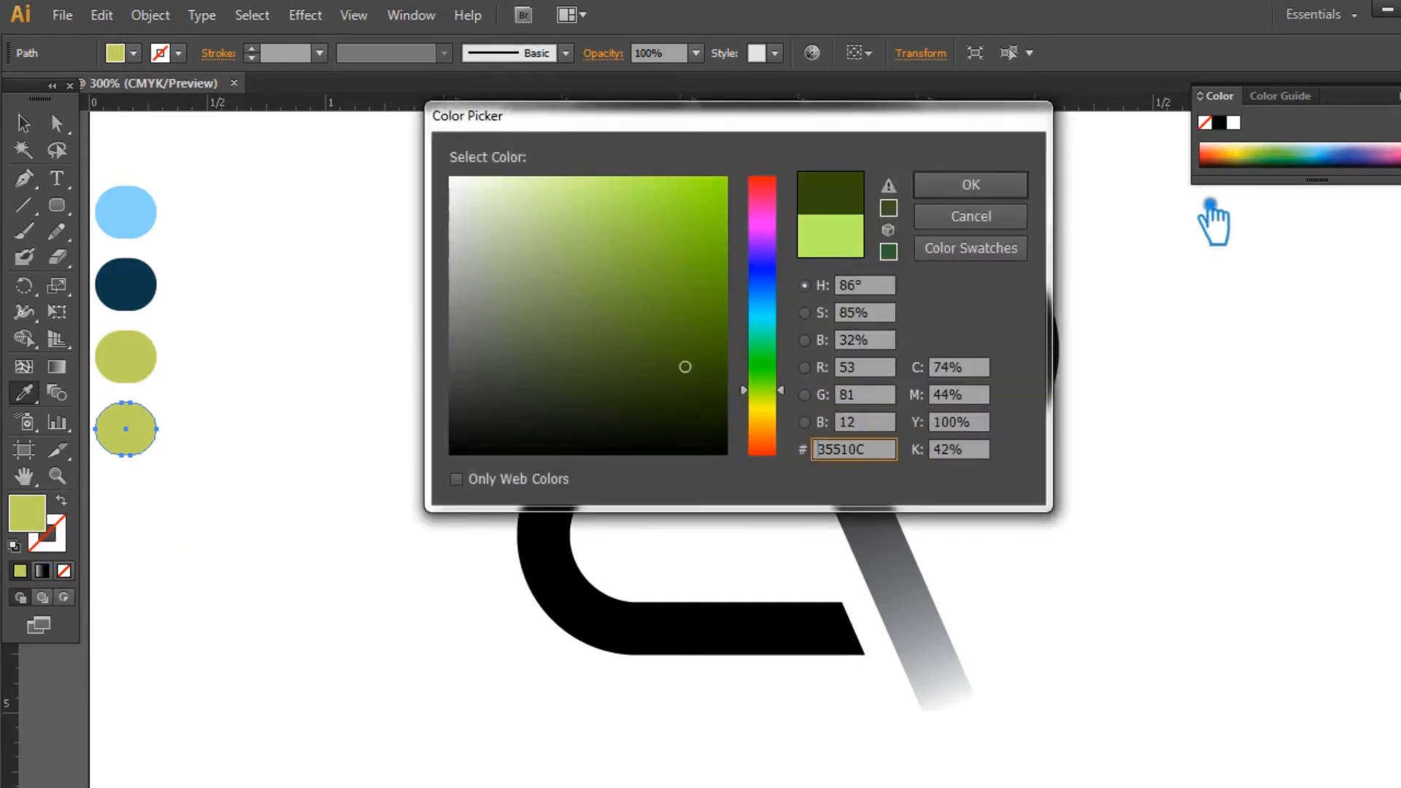
{"action": "left_click", "coordinate": [1006, 190]}
{"action": "left_click", "coordinate": [25, 124]}
{"action": "left_click", "coordinate": [442, 234]}
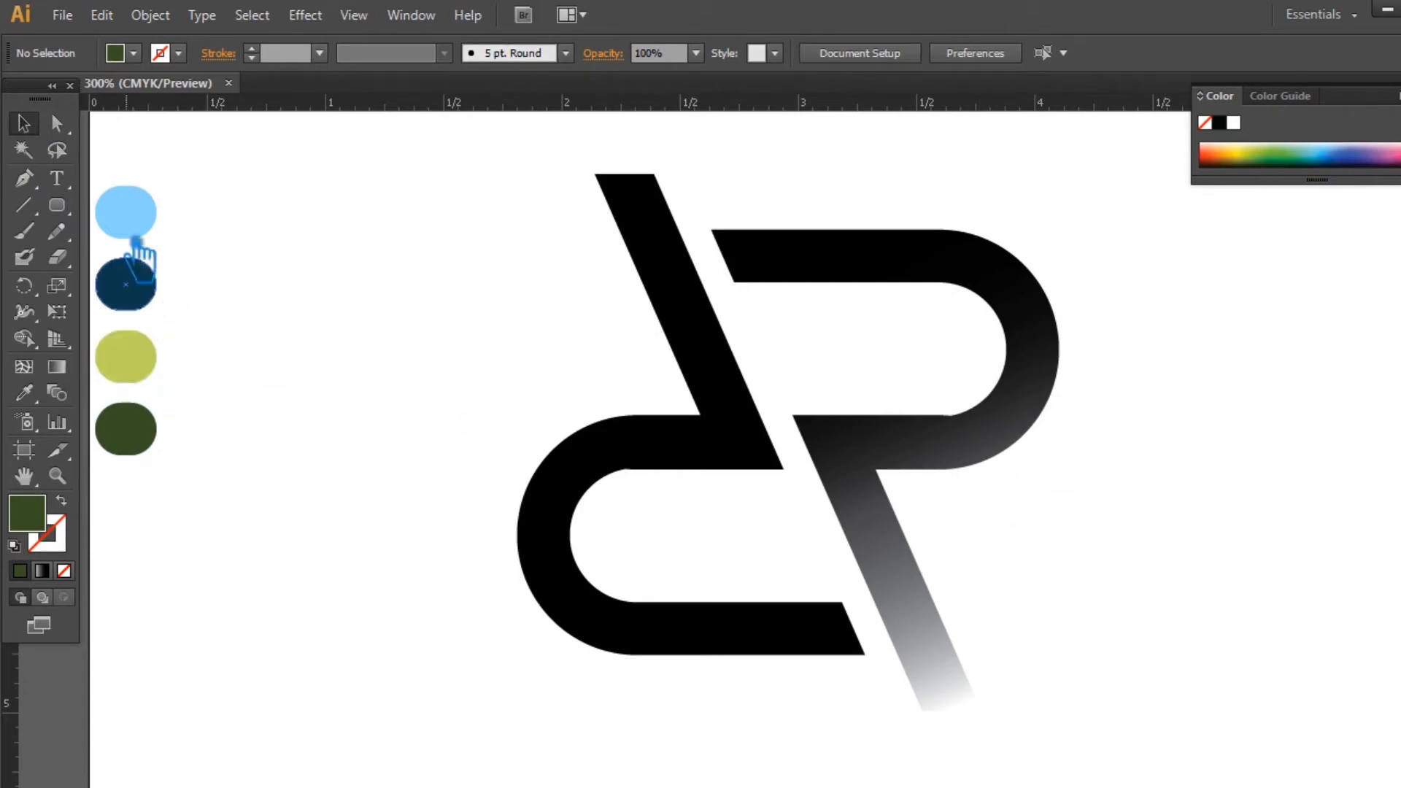
Copy the light blue swatch's hex code and set the R shape's white gradient stop to 8BD7F7.
{"action": "left_click", "coordinate": [135, 215]}
{"action": "double_click", "coordinate": [32, 527]}
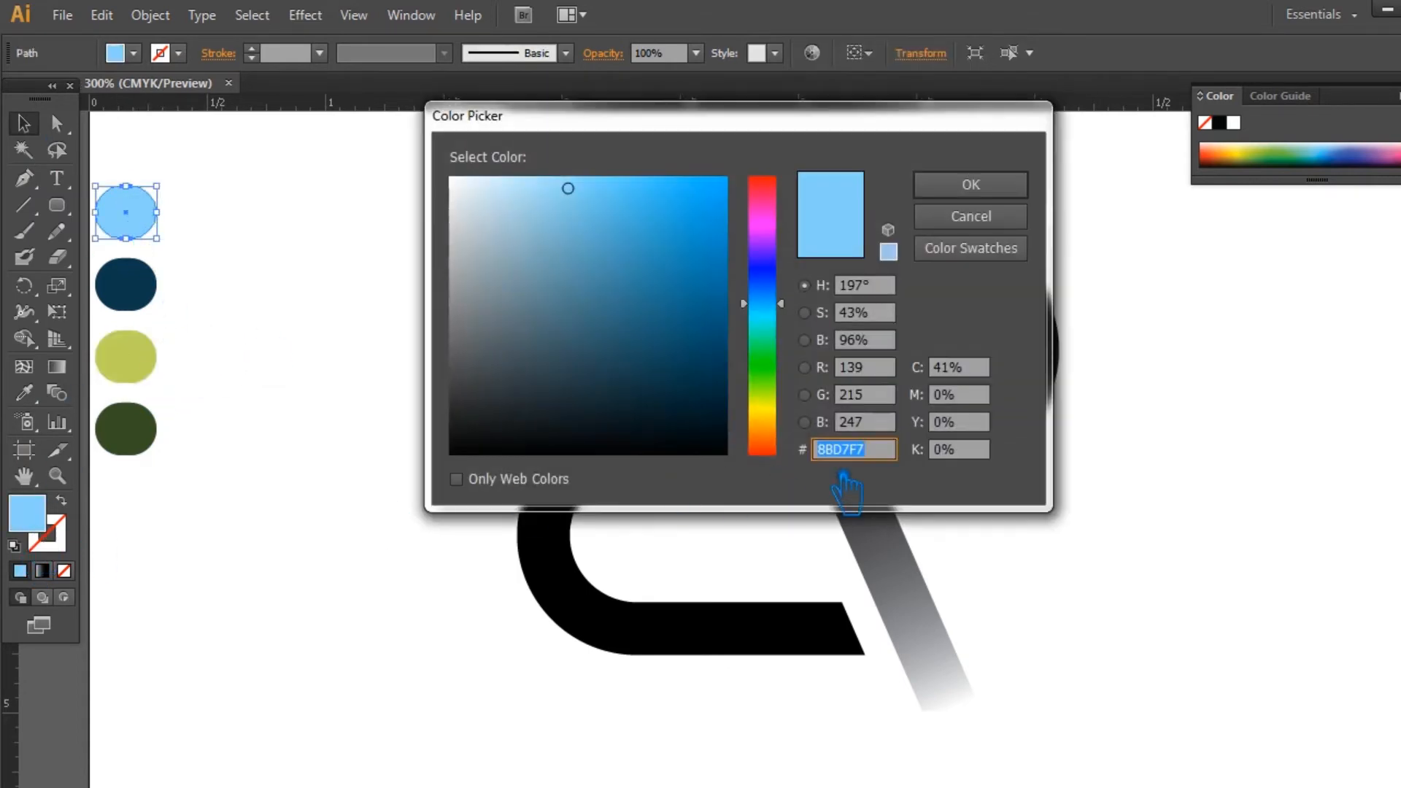
{"action": "left_click", "coordinate": [971, 184]}
{"action": "left_click", "coordinate": [913, 589]}
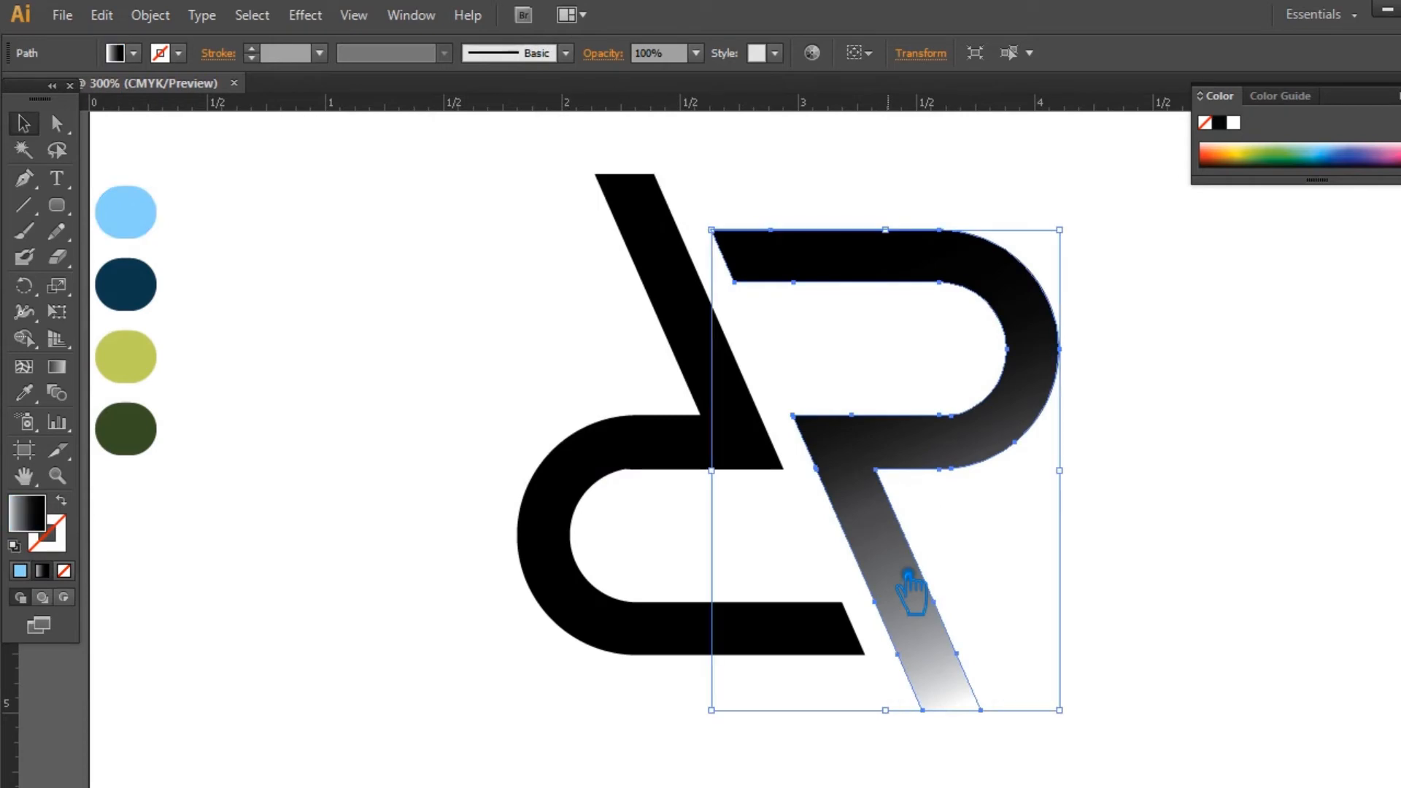
{"action": "key", "text": "ctrl+F9"}
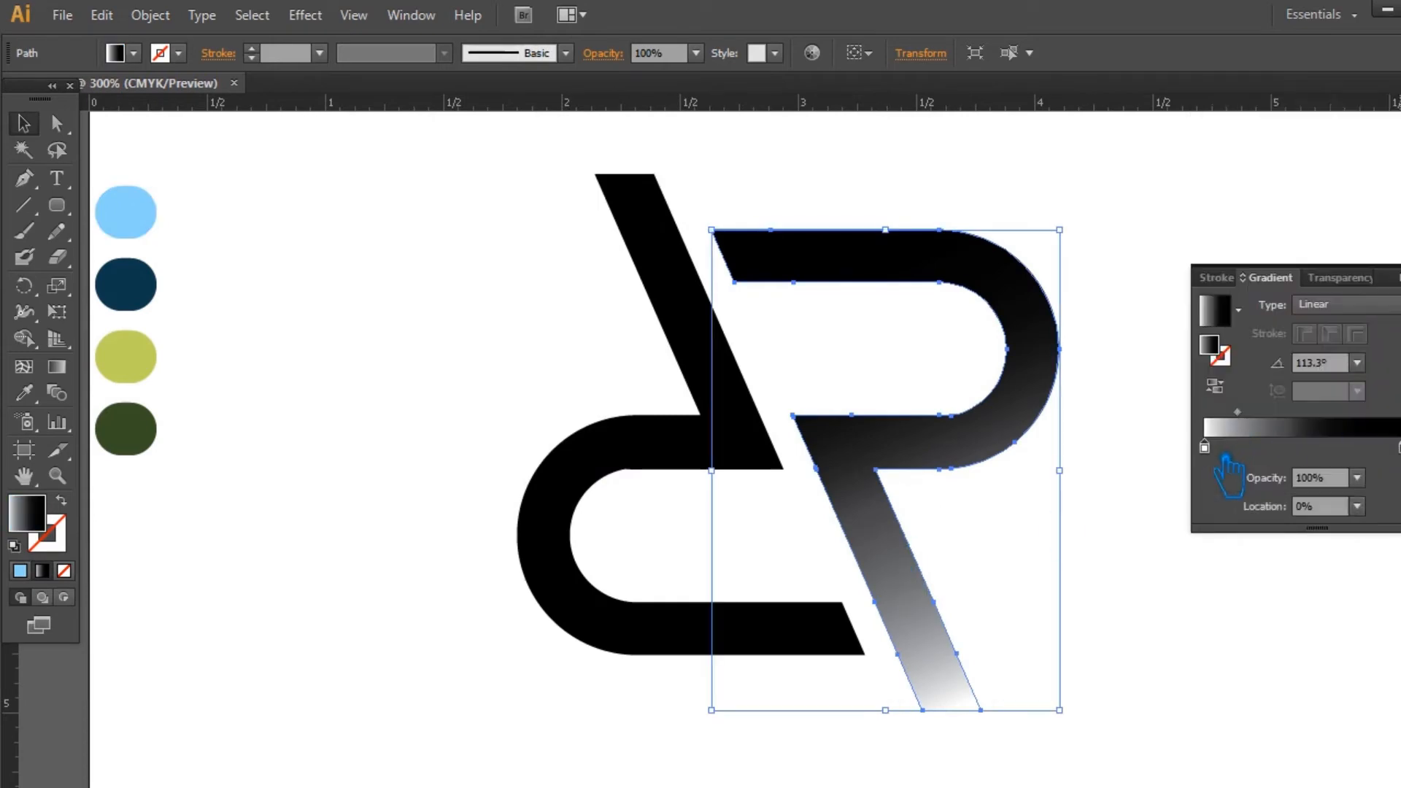
{"action": "double_click", "coordinate": [1228, 356]}
{"action": "type", "text": "8BD7F7"}
{"action": "left_click", "coordinate": [971, 185]}
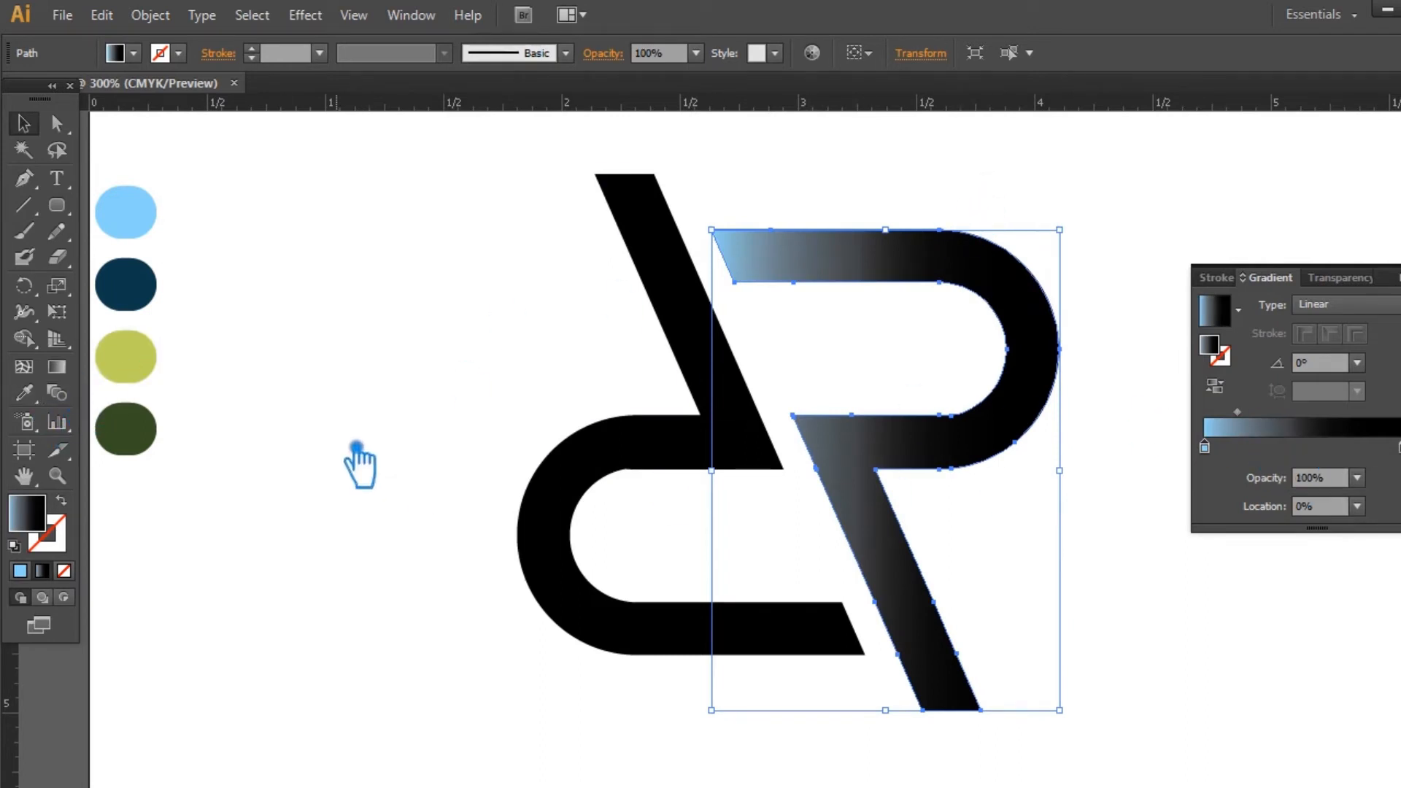
Copy the dark blue swatch's hex code and set the R shape's black gradient stop to 0A3A48.
{"action": "left_click", "coordinate": [135, 292]}
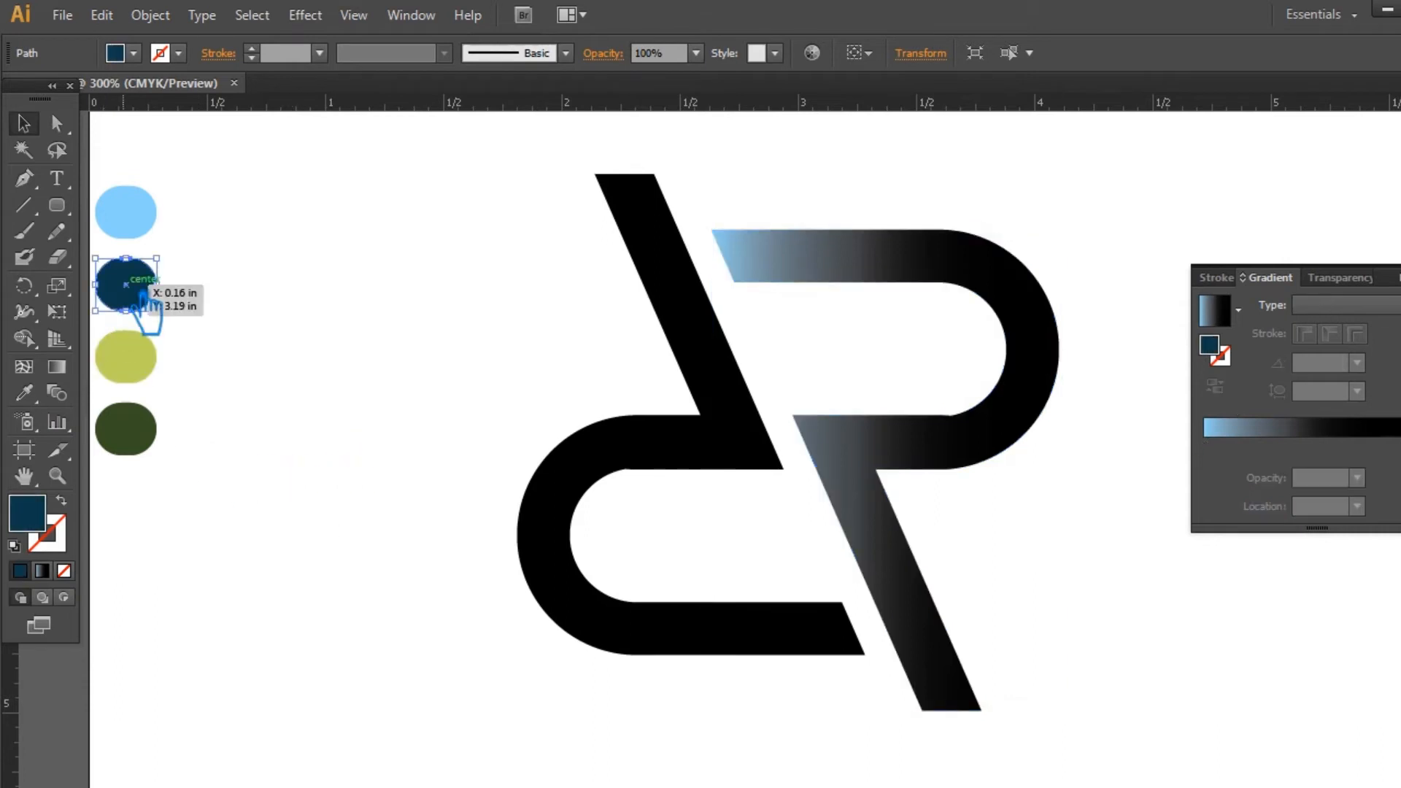
{"action": "double_click", "coordinate": [52, 520]}
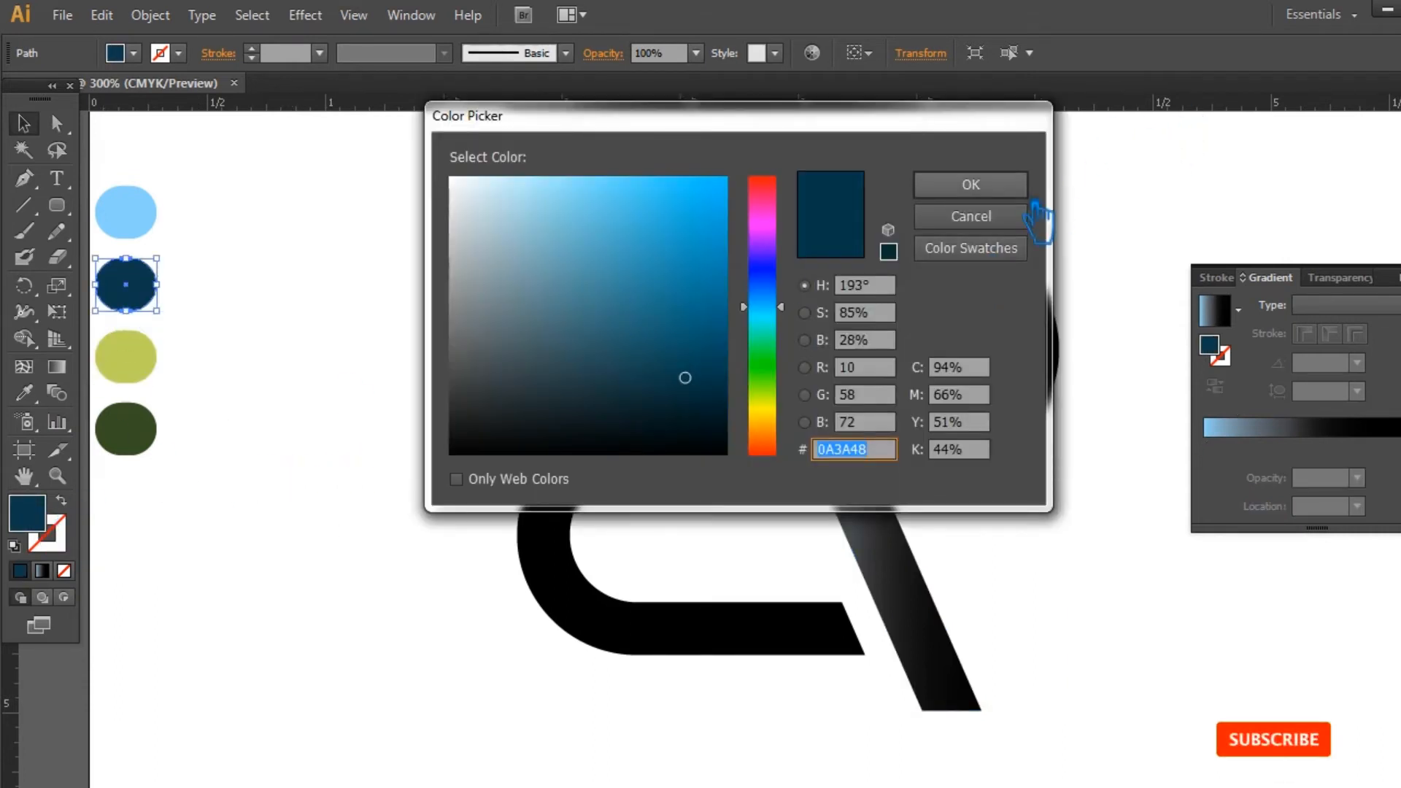
{"action": "left_click", "coordinate": [971, 185]}
{"action": "left_click", "coordinate": [900, 469]}
{"action": "left_click", "coordinate": [1365, 437]}
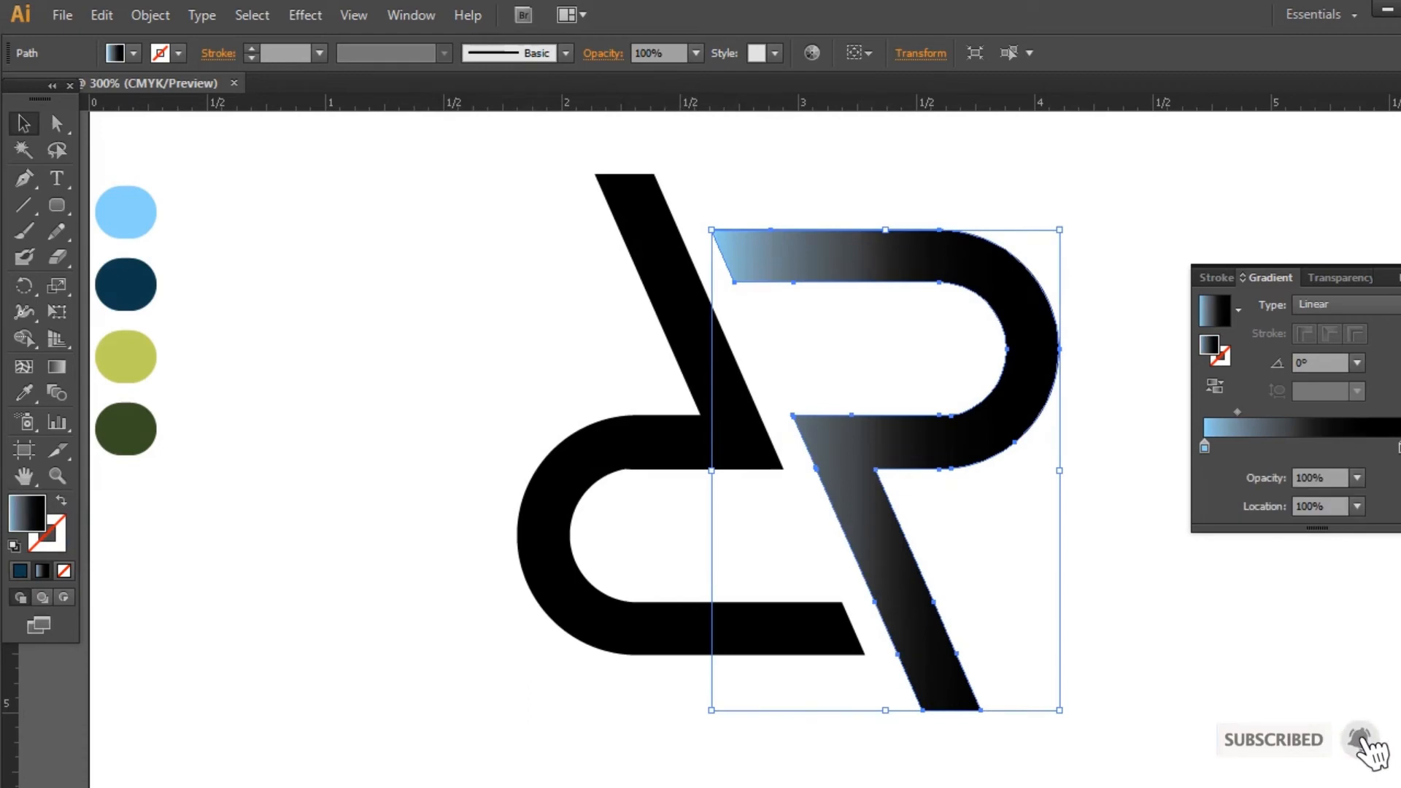
{"action": "double_click", "coordinate": [1235, 355]}
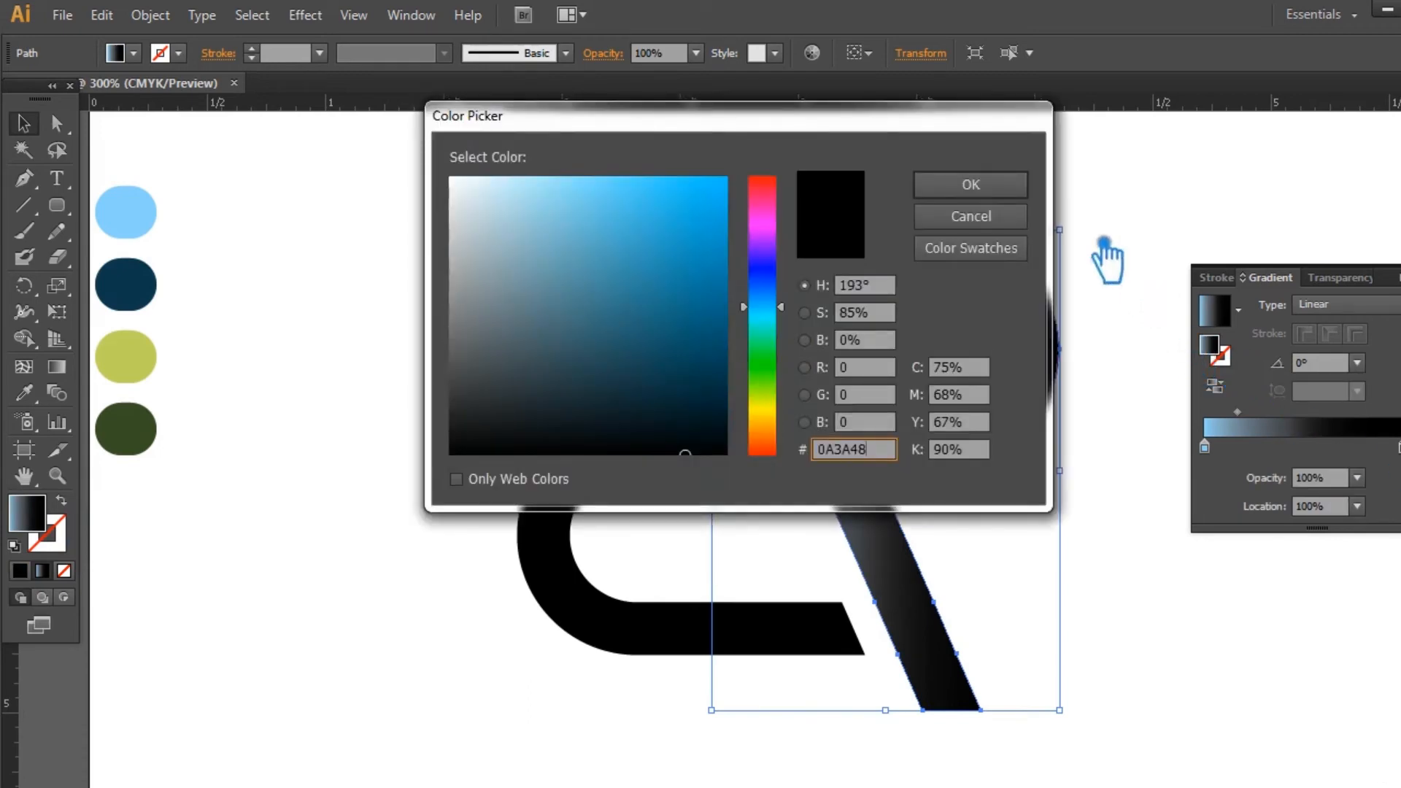
{"action": "left_click", "coordinate": [982, 187]}
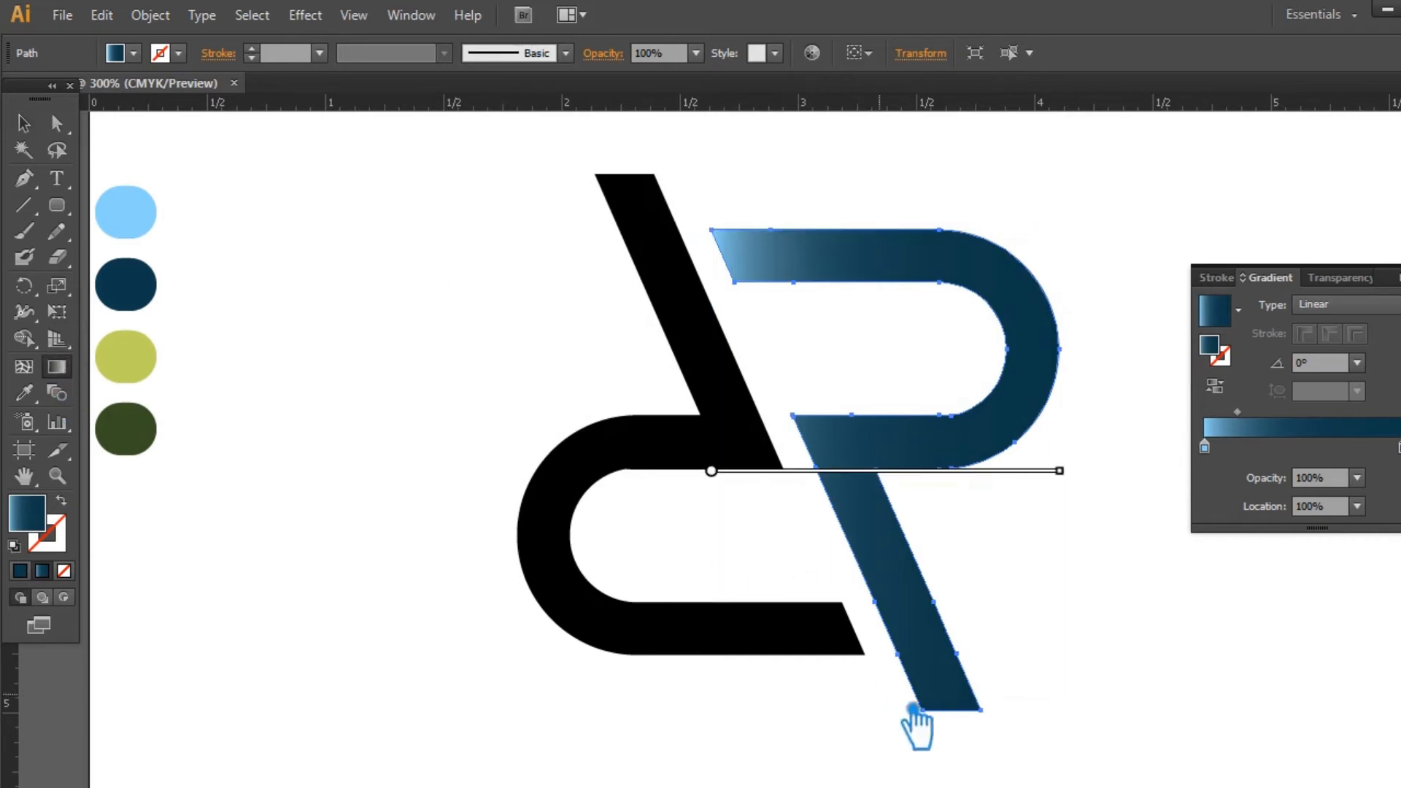
Run the R shape's gradient diagonally from light blue at the leg's foot to dark blue at the top, and pull the dark stop inward.
{"action": "left_click_drag", "start_coordinate": [957, 708], "coordinate": [755, 228]}
{"action": "mouse_move", "coordinate": [971, 478]}
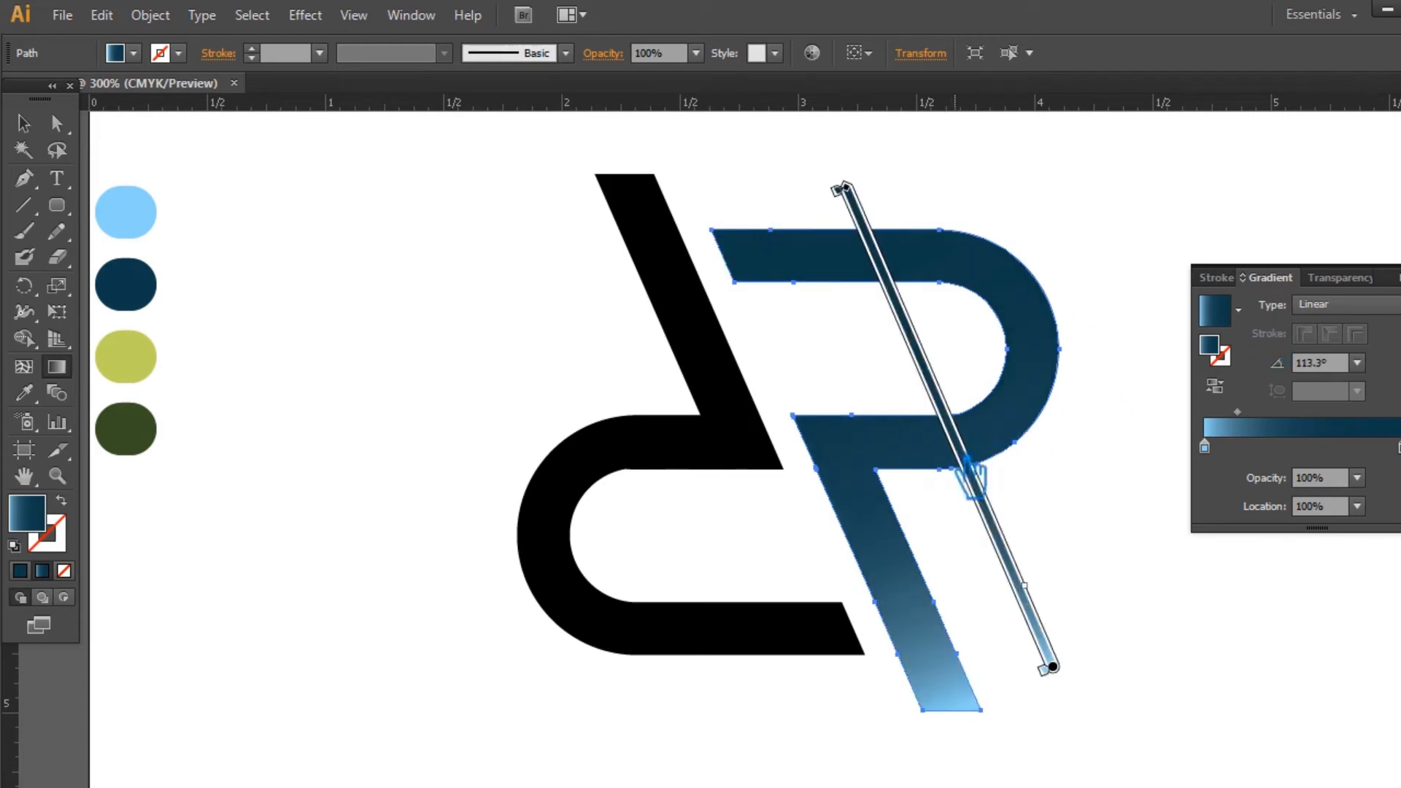
{"action": "left_click_drag", "start_coordinate": [1023, 584], "coordinate": [1004, 538]}
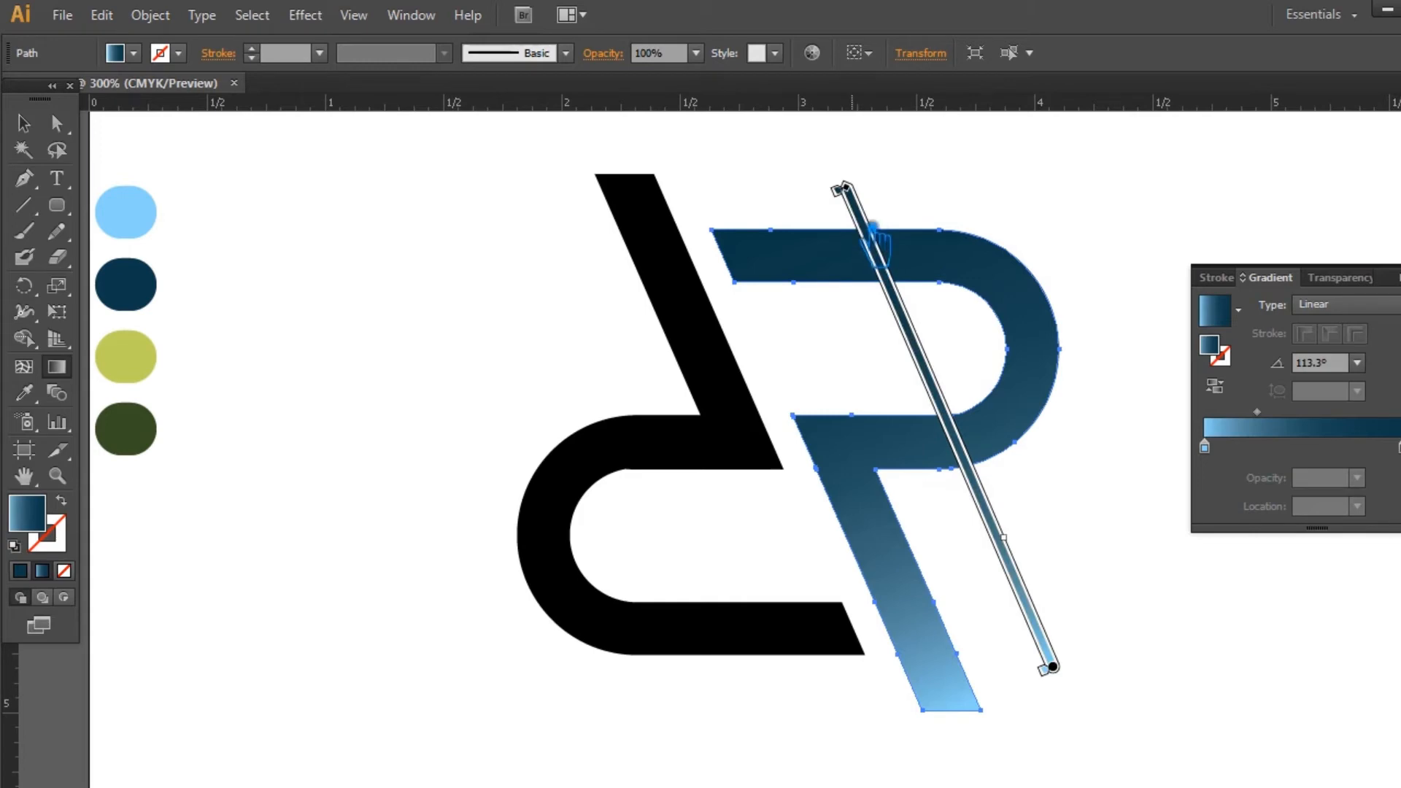
{"action": "left_click_drag", "start_coordinate": [851, 197], "coordinate": [880, 285]}
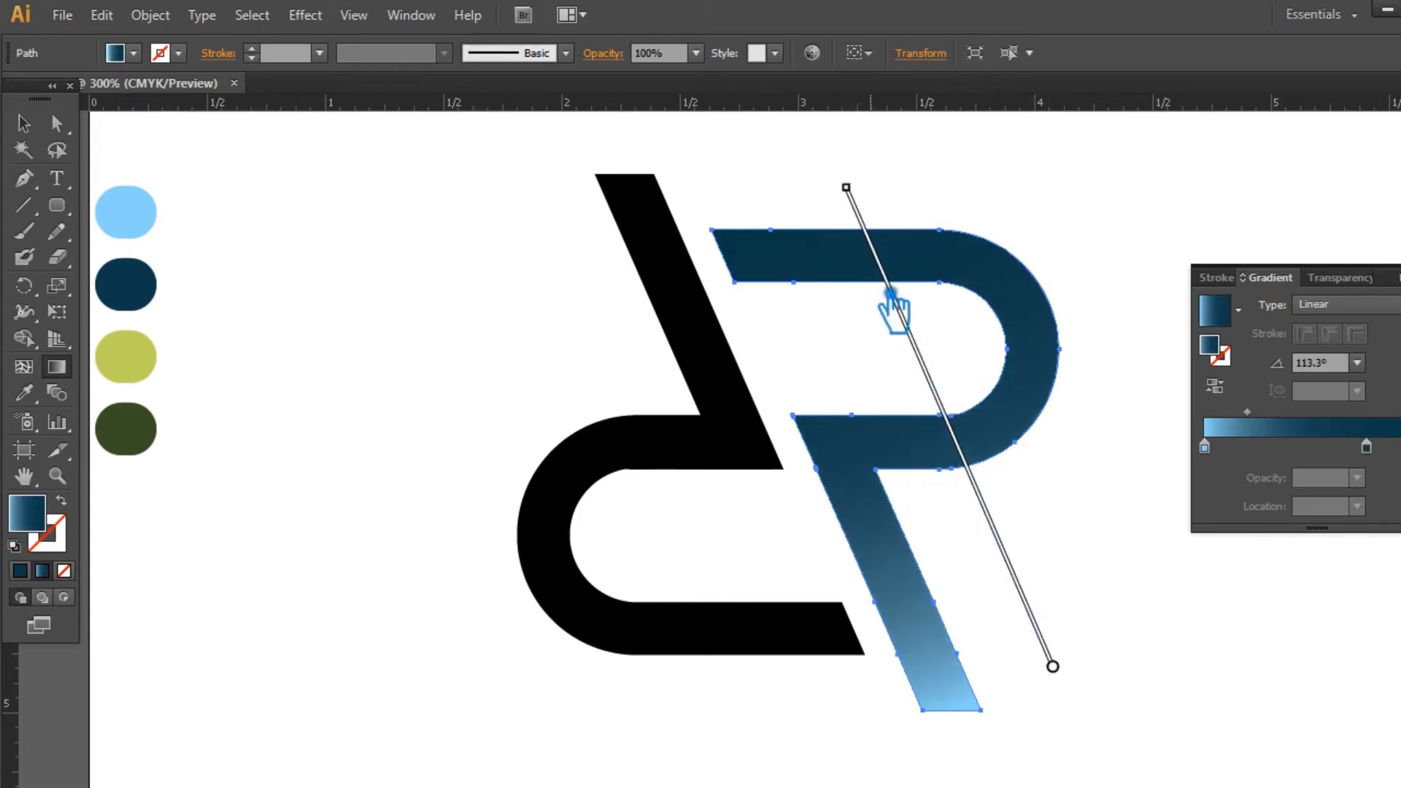
Fine-tune the R shape's gradient midpoint and light stop so the light blue spreads up the leg and into the bowl.
{"action": "left_click_drag", "start_coordinate": [1035, 572], "coordinate": [1011, 507]}
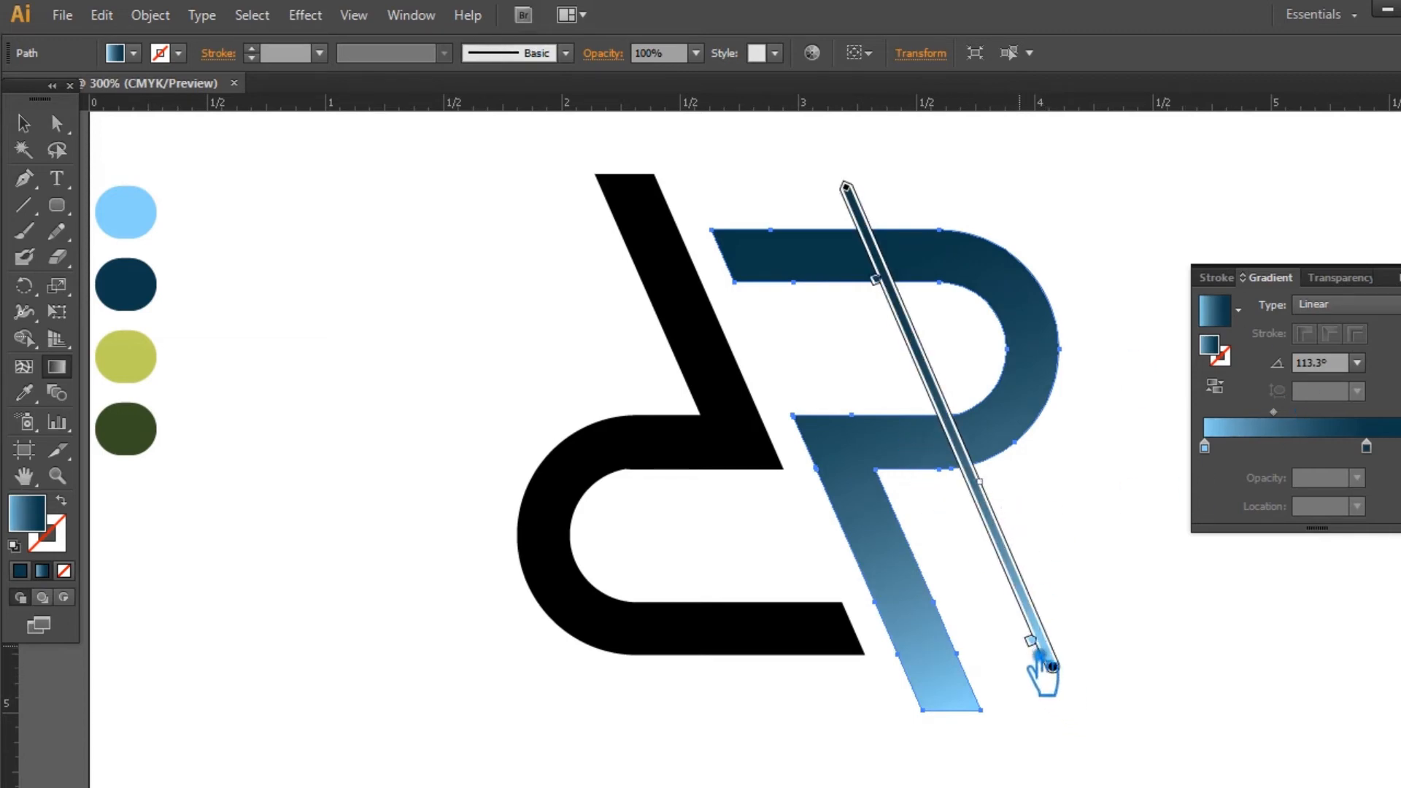
{"action": "left_click_drag", "start_coordinate": [1043, 669], "coordinate": [1022, 619]}
{"action": "mouse_move", "coordinate": [996, 480]}
{"action": "left_mouse_down"}
{"action": "mouse_move", "coordinate": [1008, 513]}
{"action": "mouse_move", "coordinate": [970, 454]}
{"action": "left_mouse_up"}
{"action": "mouse_move", "coordinate": [893, 299]}
{"action": "left_mouse_down"}
{"action": "mouse_move", "coordinate": [913, 322]}
{"action": "mouse_move", "coordinate": [899, 303]}
{"action": "left_mouse_up"}
{"action": "left_click_drag", "start_coordinate": [982, 446], "coordinate": [949, 409]}
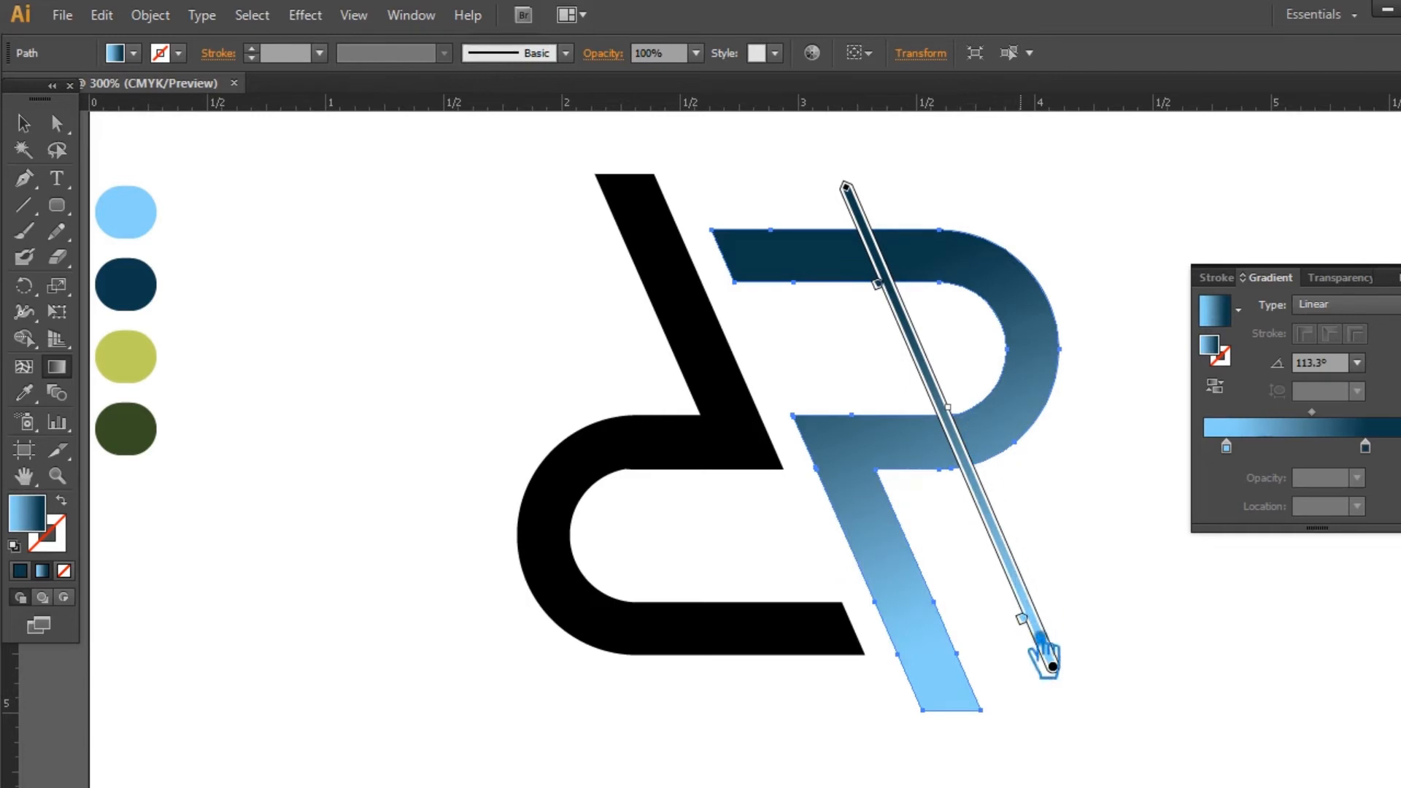
{"action": "left_click_drag", "start_coordinate": [1024, 620], "coordinate": [1038, 653]}
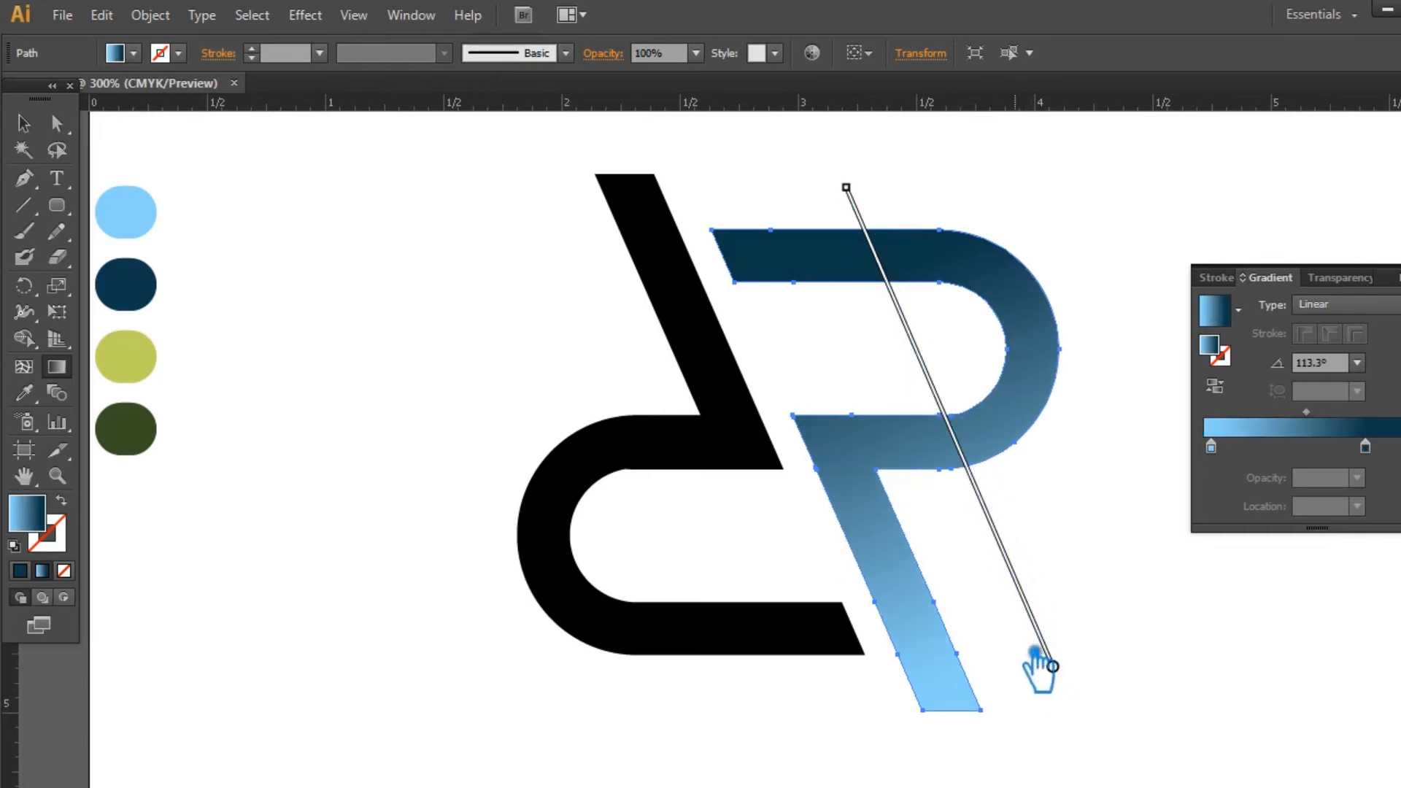
{"action": "left_click", "coordinate": [1398, 270]}
{"action": "left_click", "coordinate": [27, 123]}
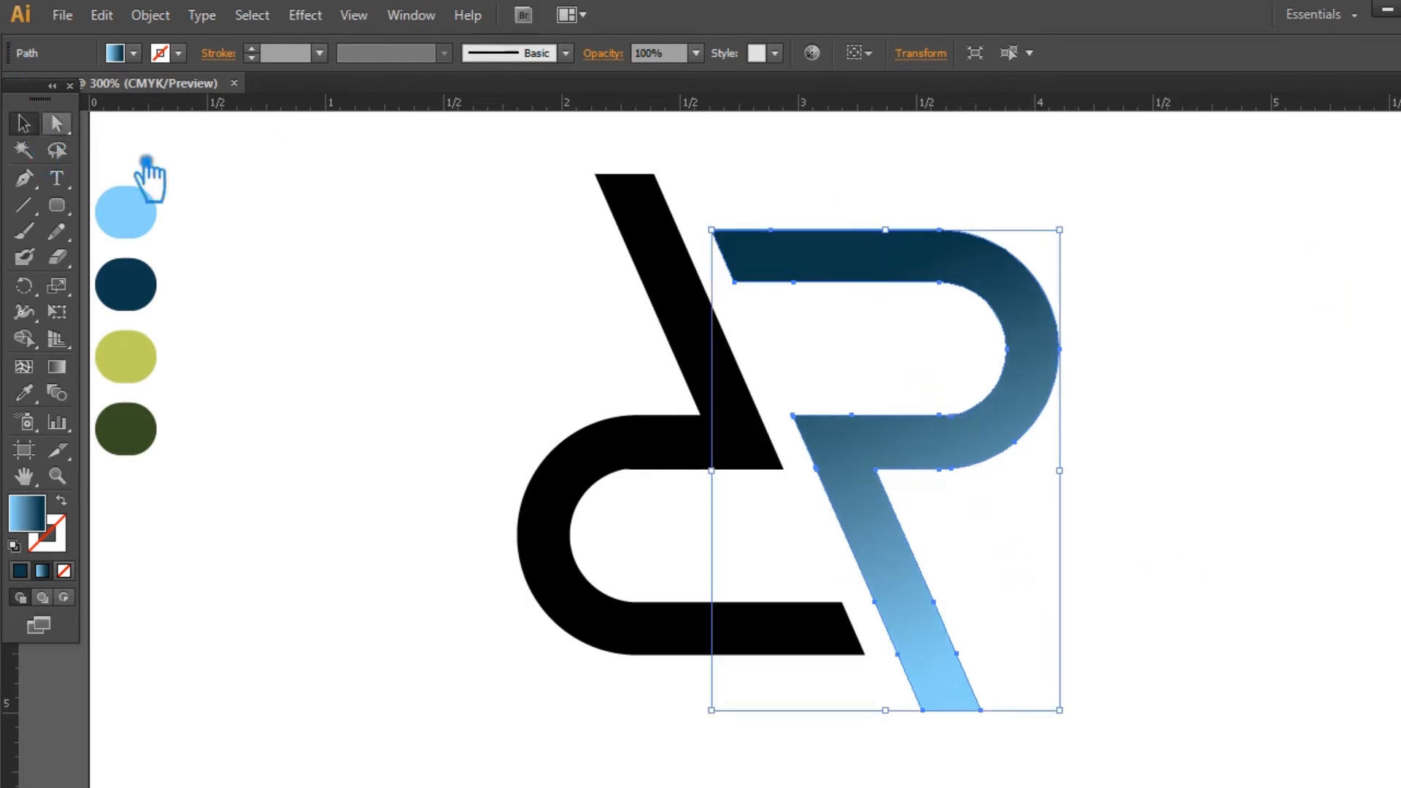
{"action": "left_click", "coordinate": [401, 244]}
Copy the R shape's gradient to the black d-shaped half and run it diagonally from light blue at the top to dark blue at the base.
{"action": "left_click", "coordinate": [715, 457]}
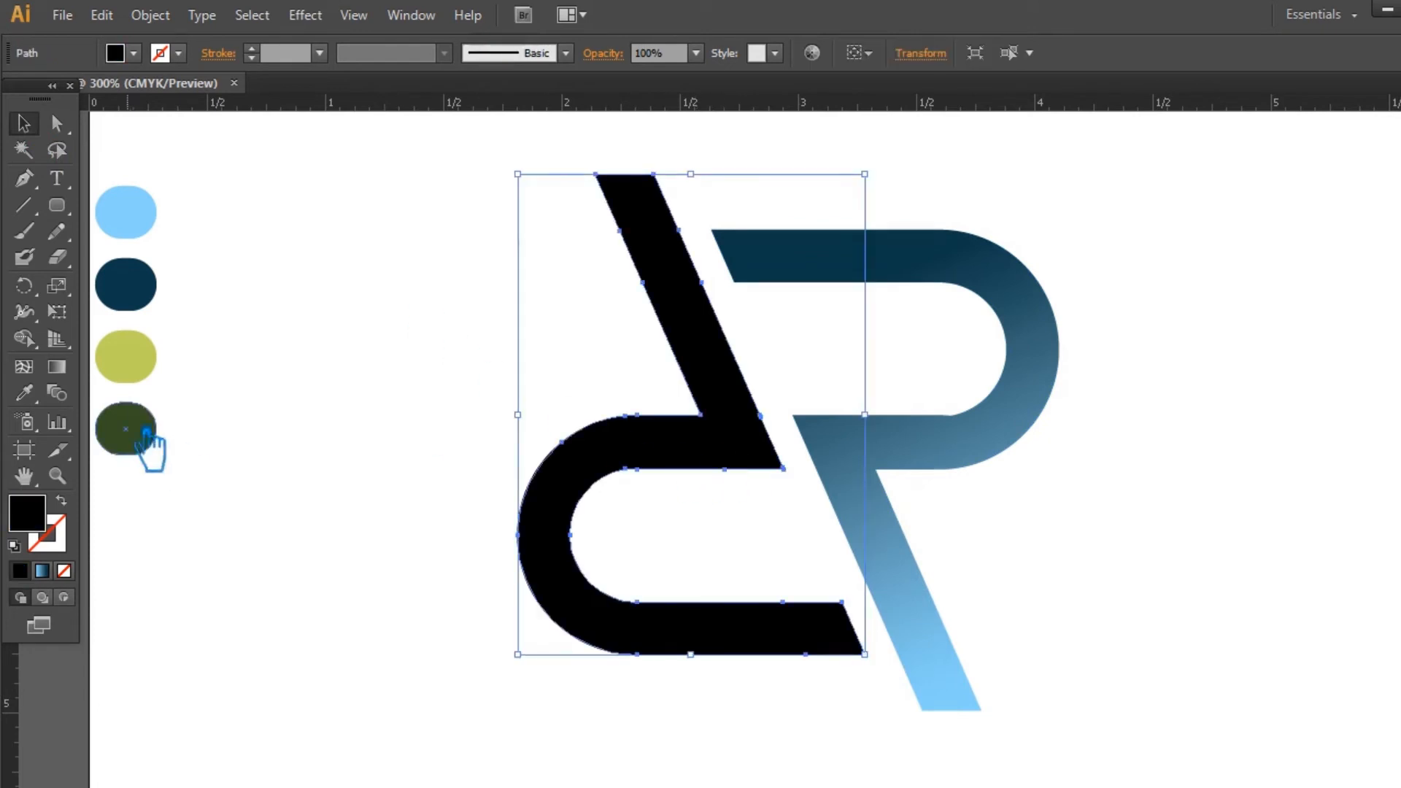
{"action": "left_click", "coordinate": [860, 276]}
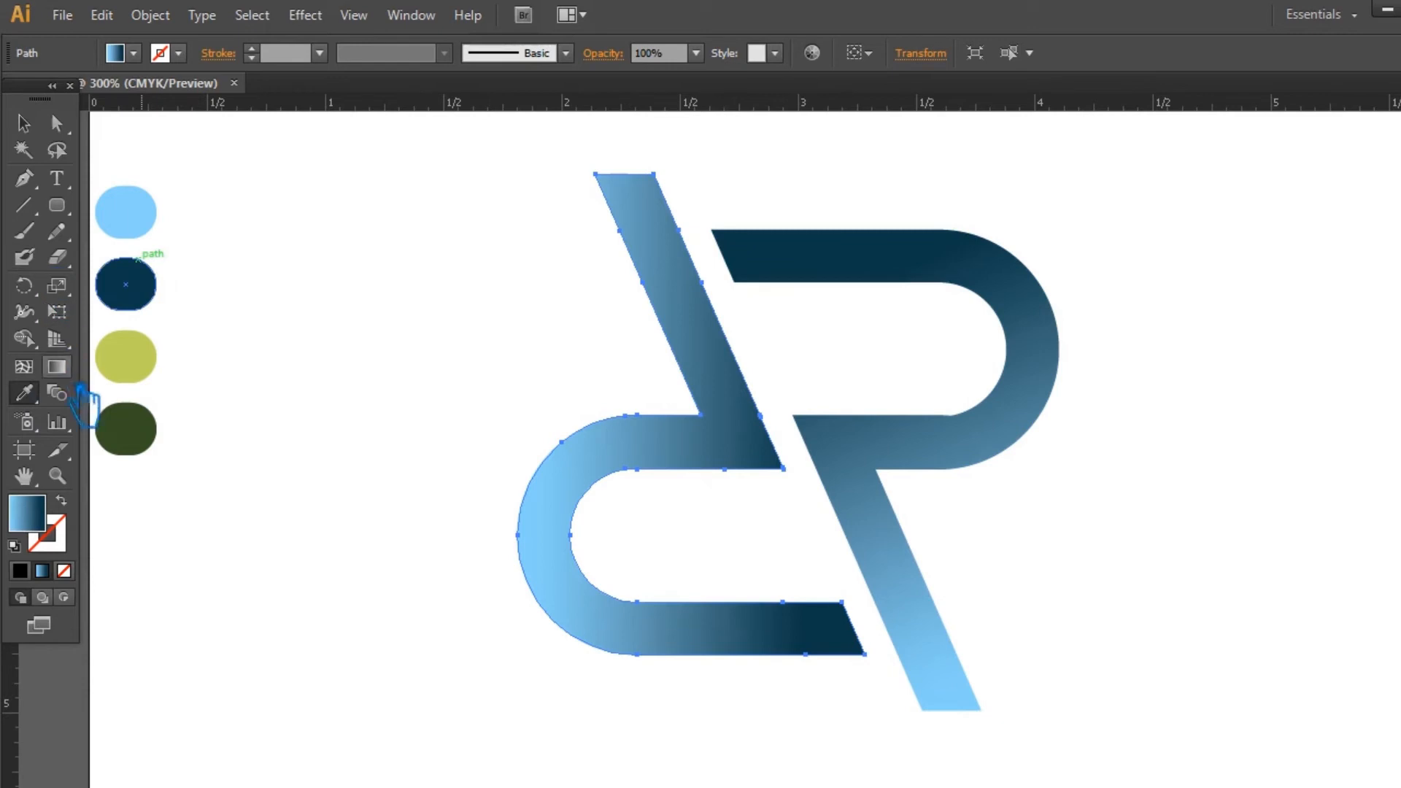
{"action": "left_click", "coordinate": [57, 367]}
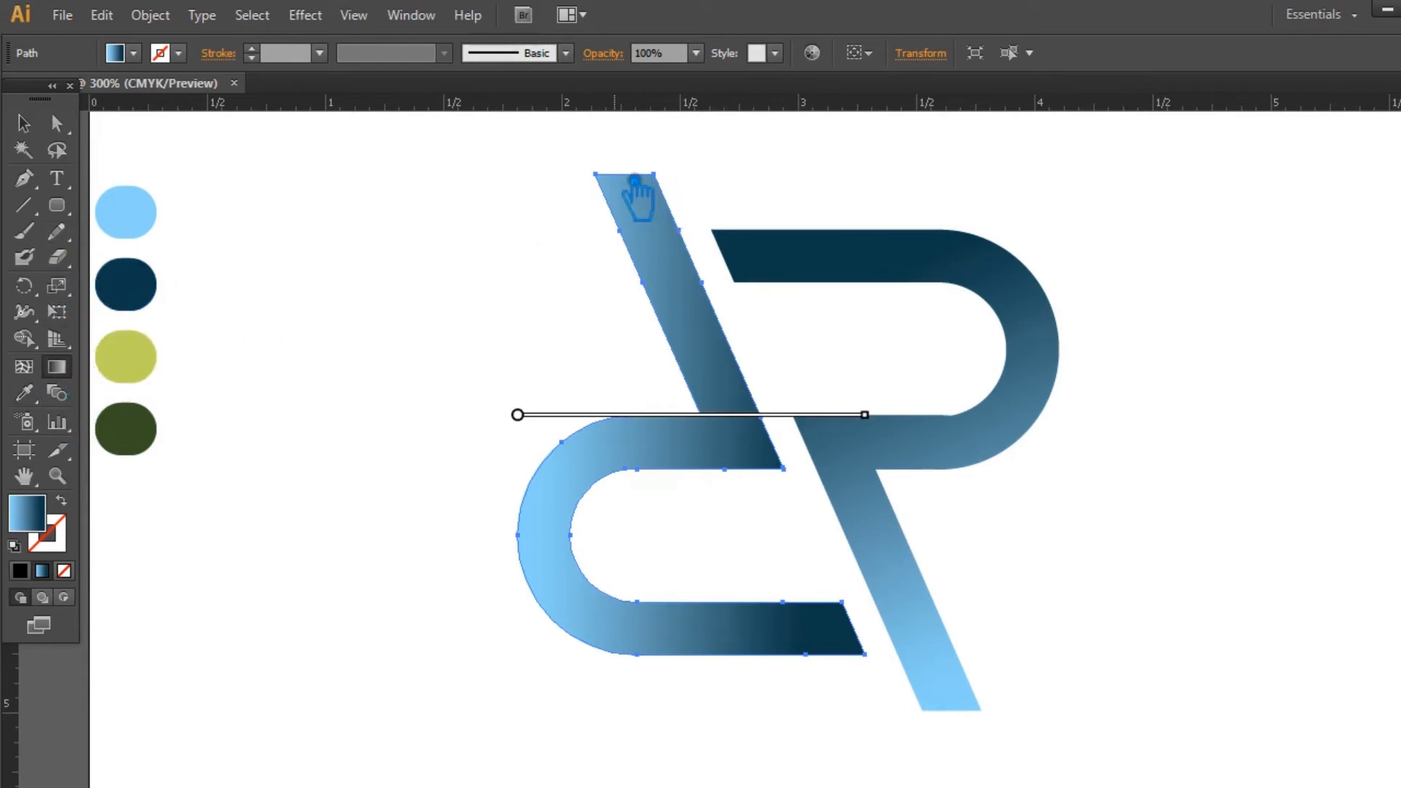
{"action": "left_click_drag", "start_coordinate": [623, 173], "coordinate": [817, 656]}
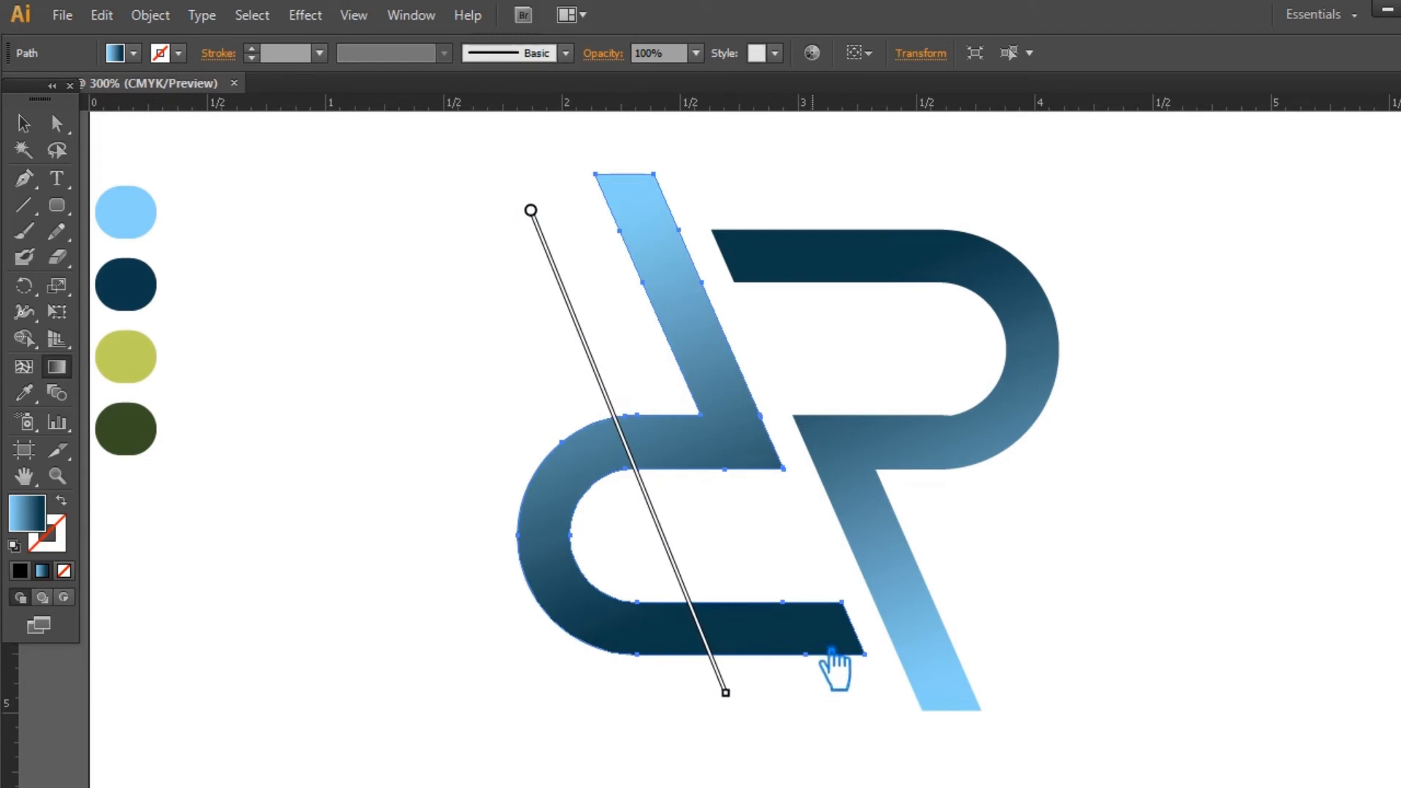
Darken the dark blue swatch to hex 072C35 and copy its colour code.
{"action": "left_click", "coordinate": [24, 123]}
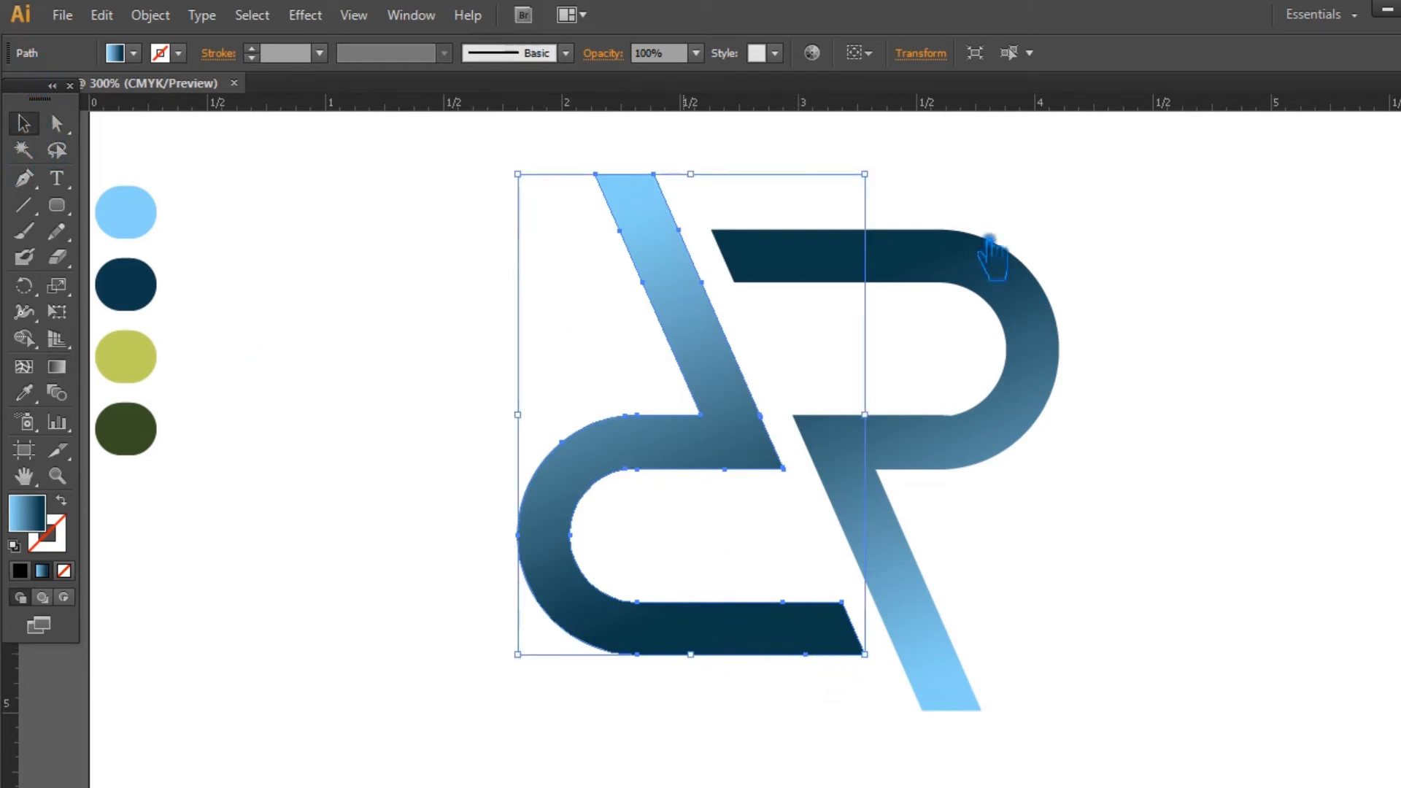
{"action": "left_click", "coordinate": [1226, 365]}
{"action": "left_click", "coordinate": [1041, 314]}
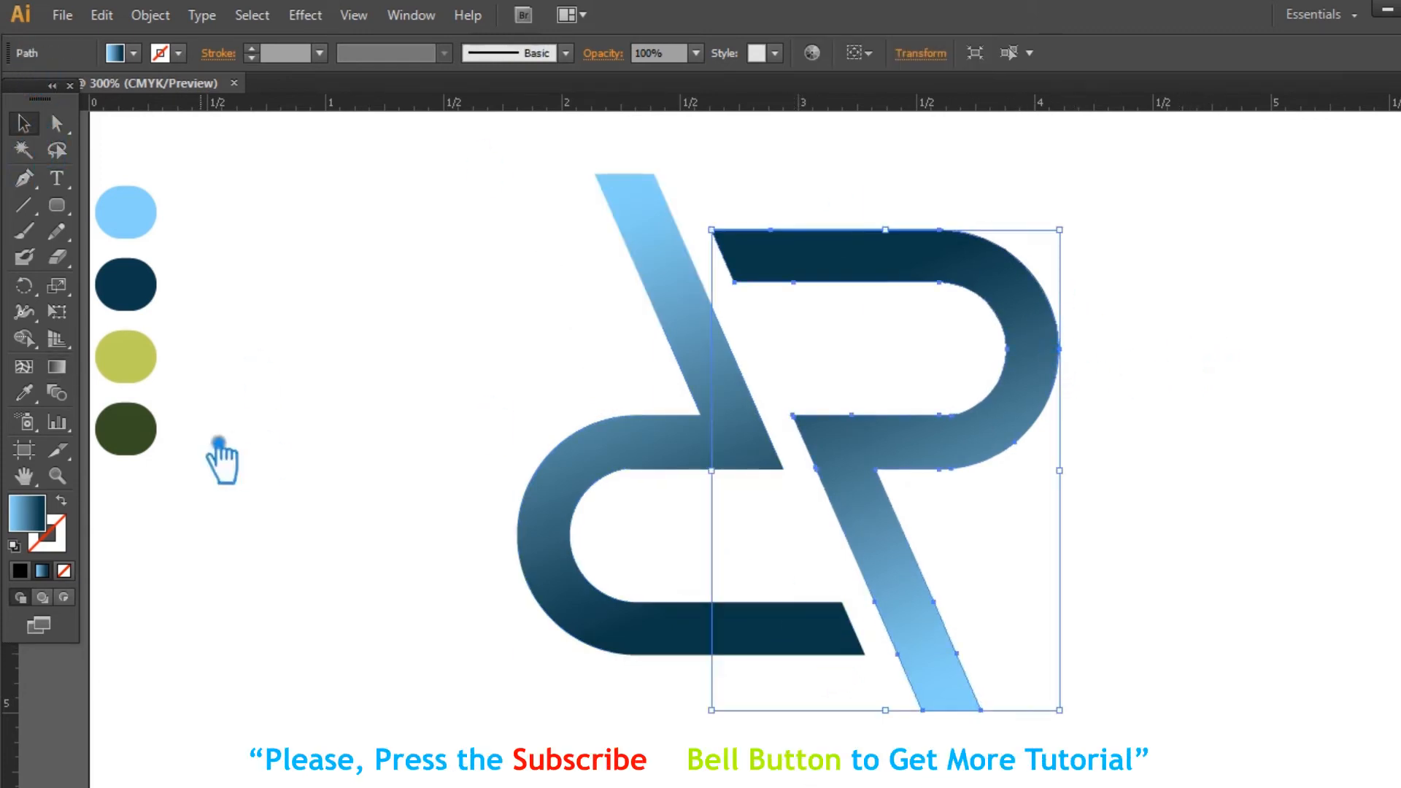
{"action": "left_click", "coordinate": [141, 292]}
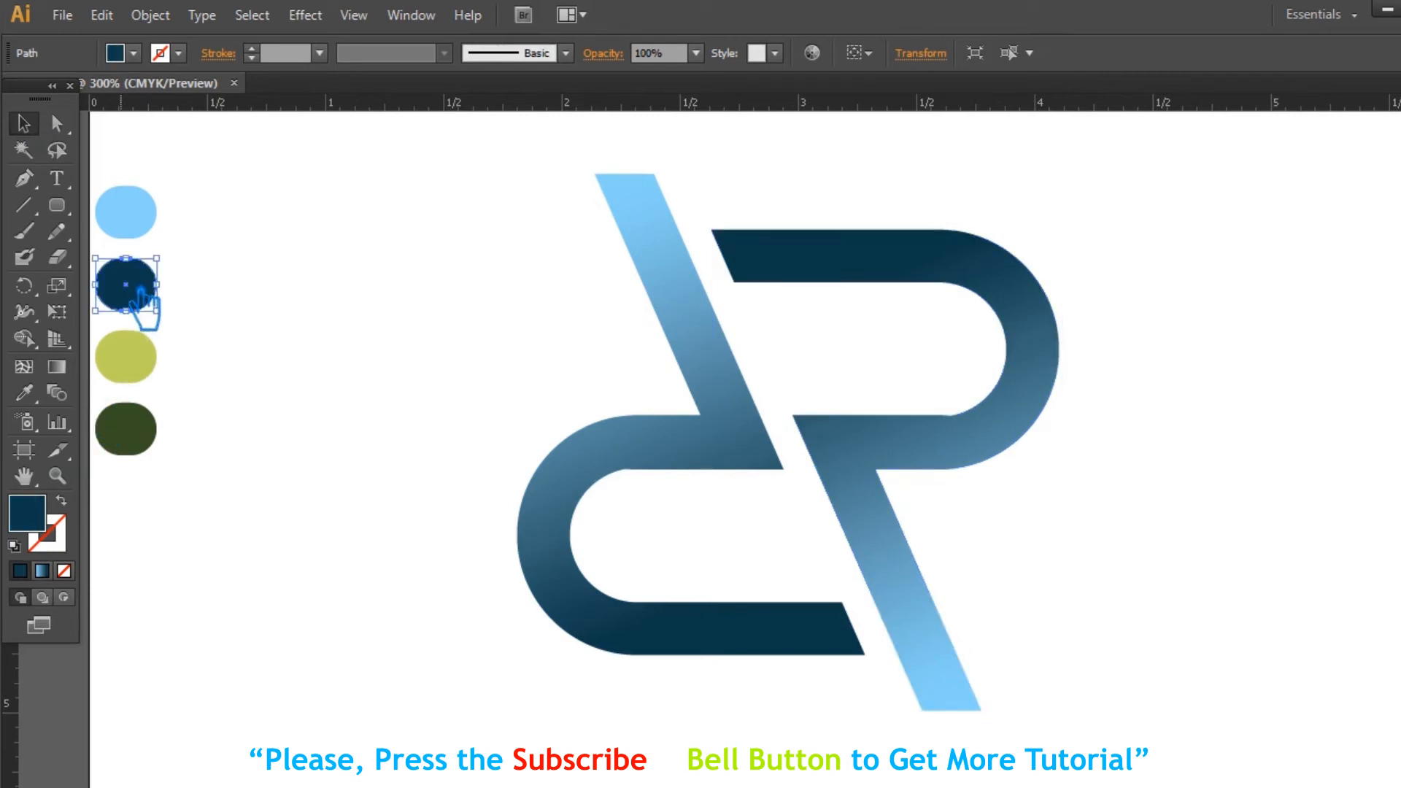
{"action": "double_click", "coordinate": [34, 515]}
{"action": "left_click", "coordinate": [691, 397]}
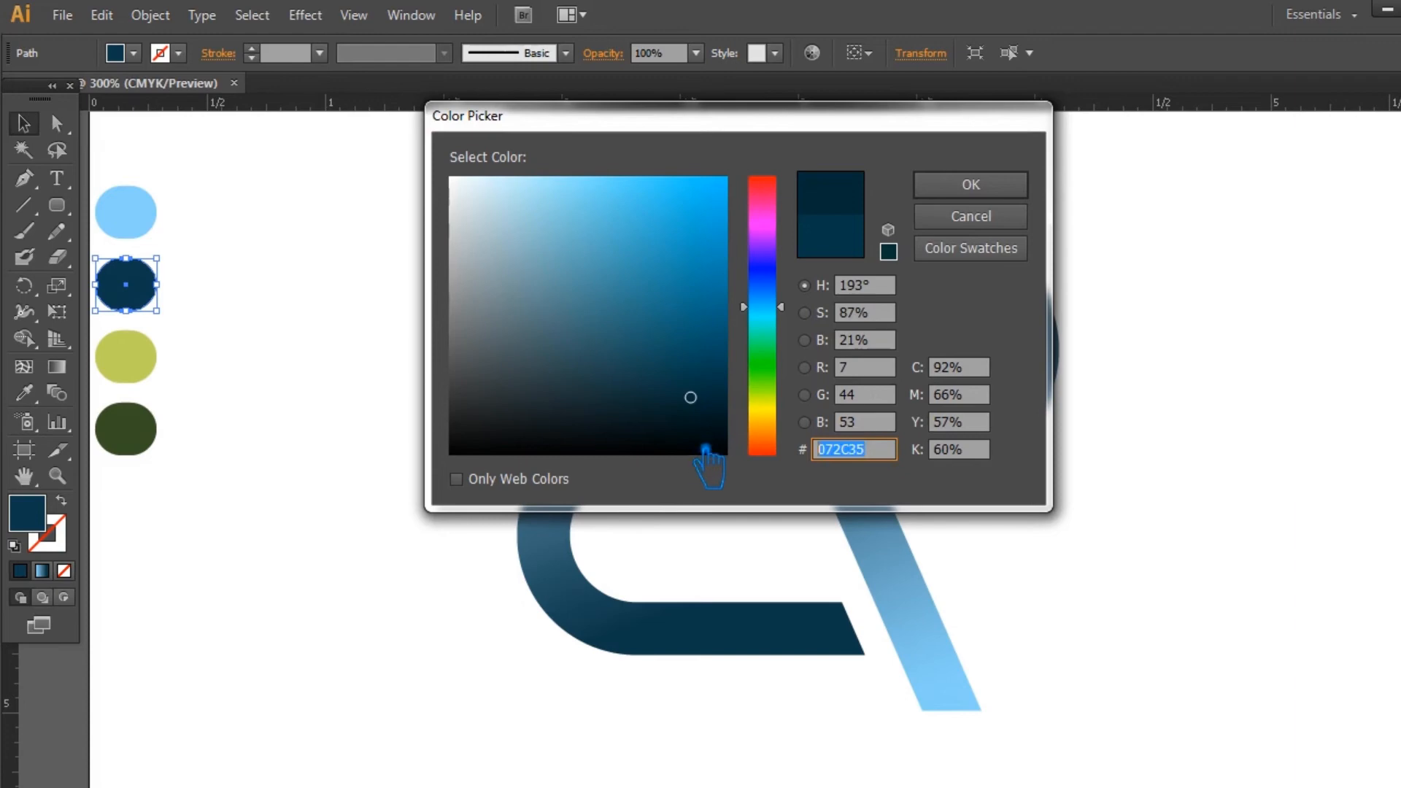
{"action": "left_click", "coordinate": [971, 184]}
Set the dark stop of the R shape's gradient to the darkened swatch's hex code 072C35.
{"action": "left_click", "coordinate": [913, 488]}
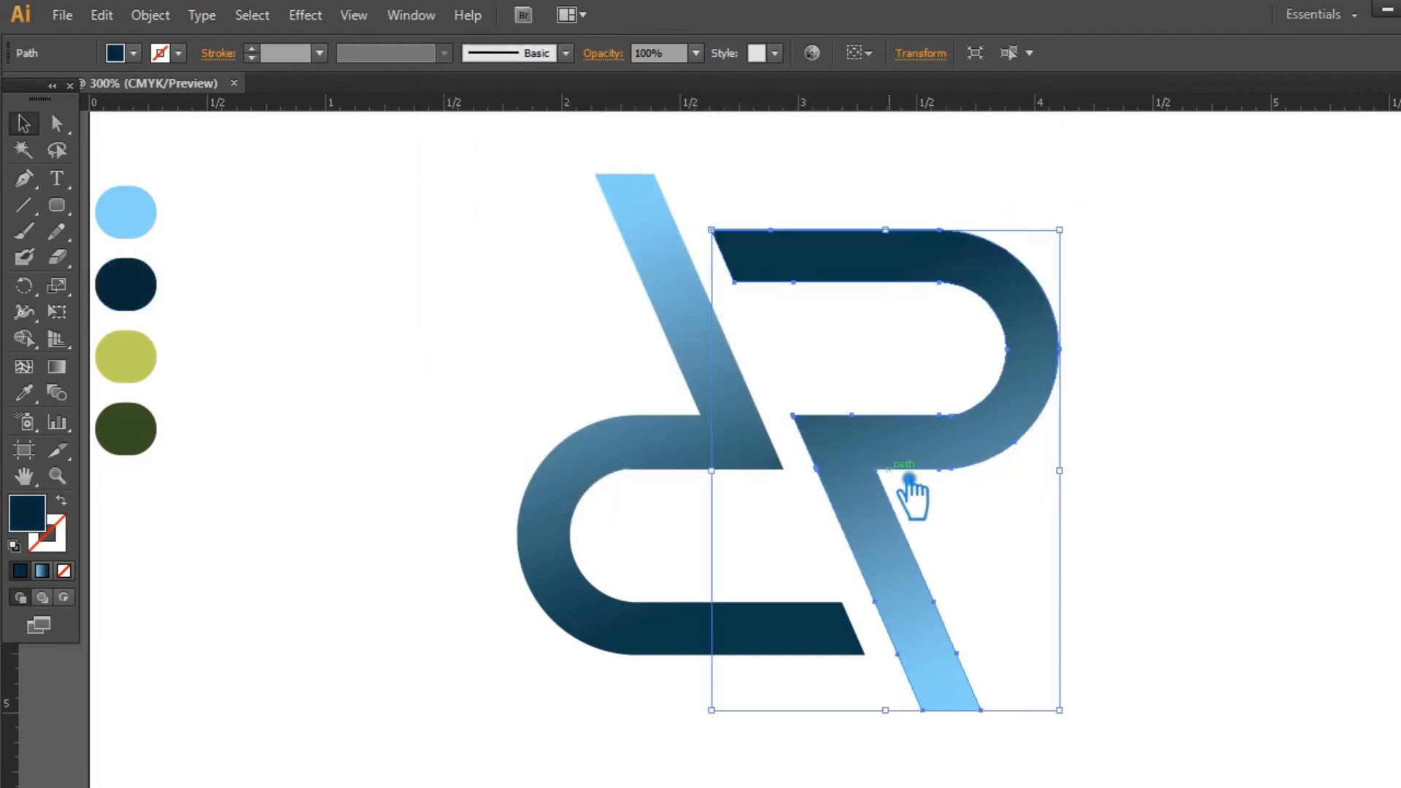
{"action": "key", "text": "ctrl+F9"}
{"action": "left_click", "coordinate": [1386, 458]}
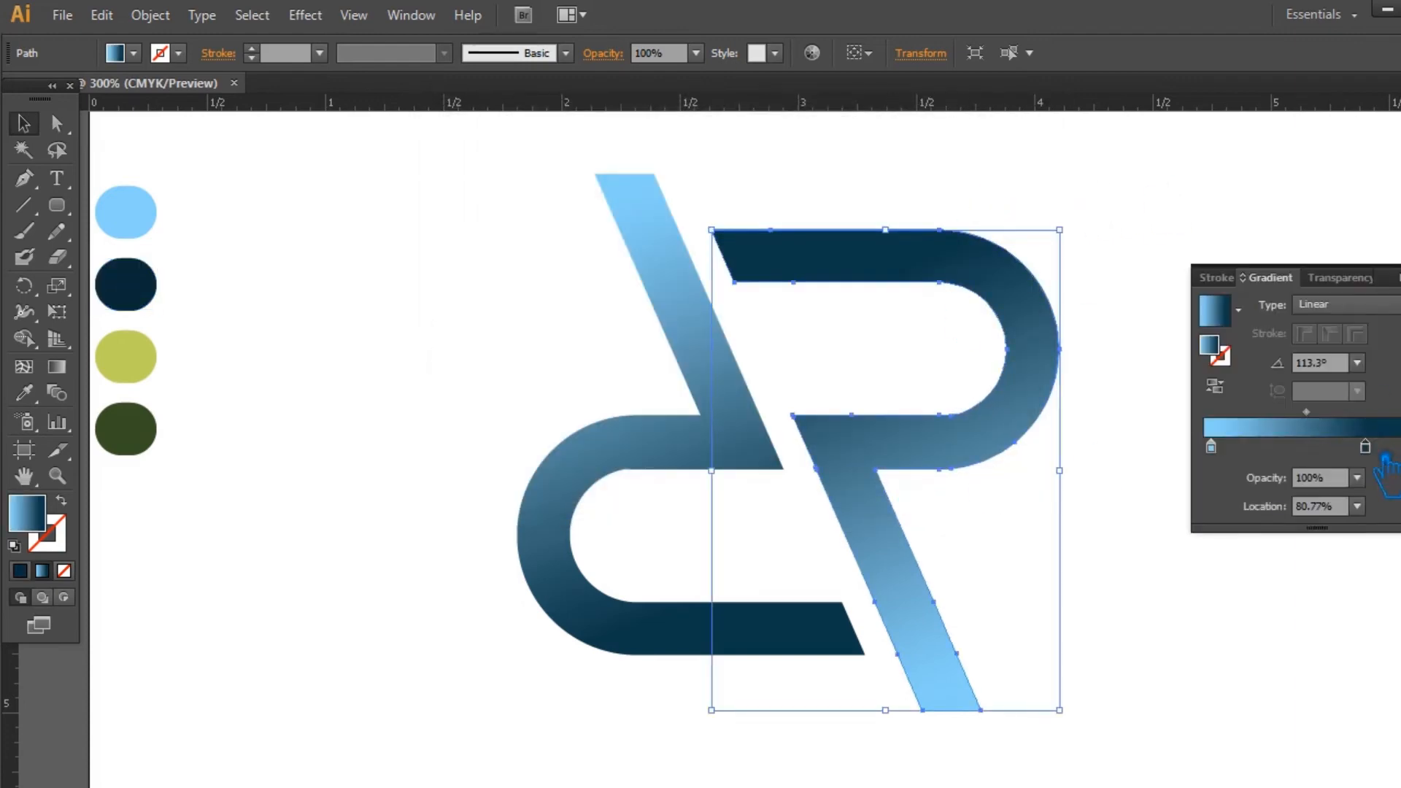
{"action": "double_click", "coordinate": [1230, 356]}
{"action": "type", "text": "172C38"}
{"action": "left_click", "coordinate": [999, 194]}
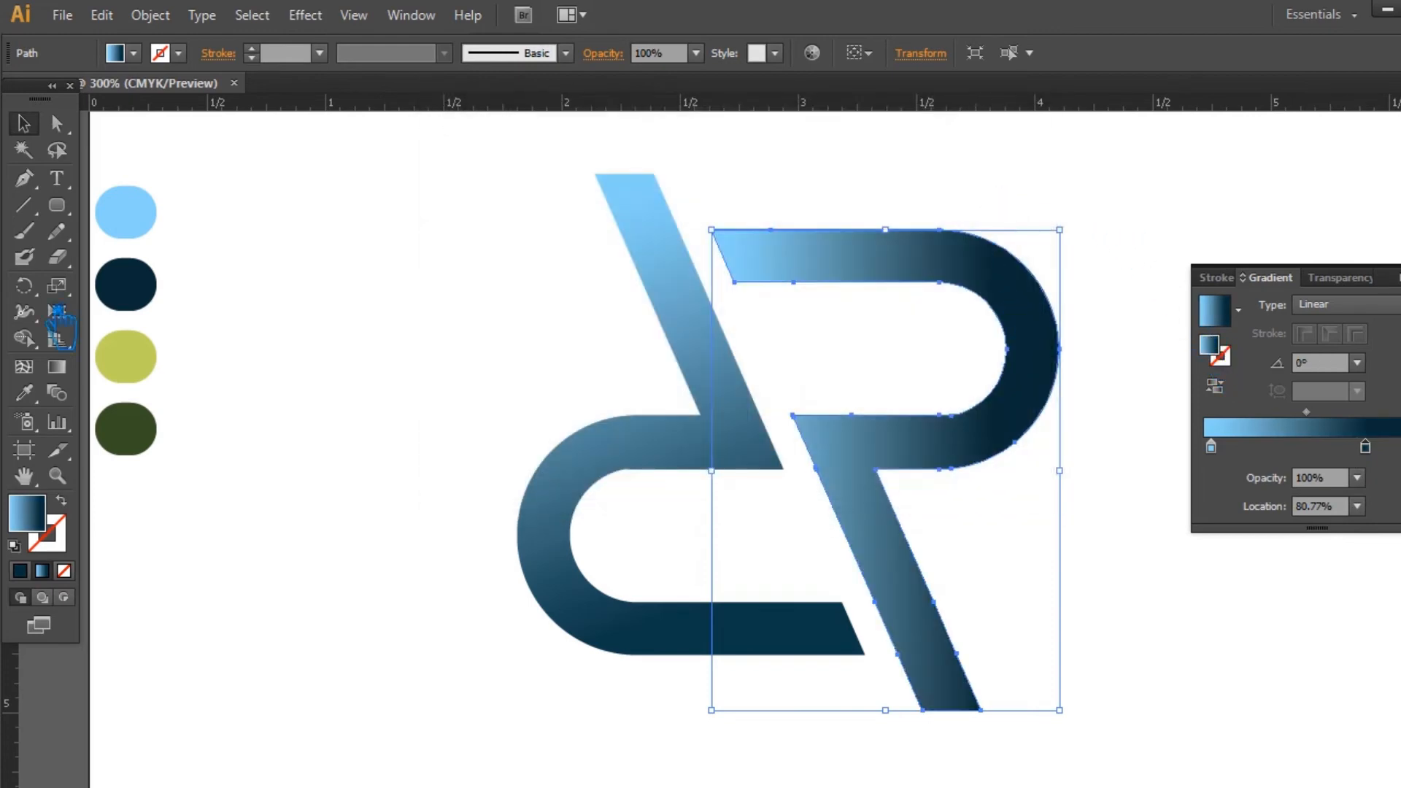
Run the R shape's gradient diagonally from light blue at the leg's foot to dark blue at the top, and adjust its stops and midpoint.
{"action": "left_click", "coordinate": [57, 366]}
{"action": "left_click_drag", "start_coordinate": [954, 709], "coordinate": [774, 245]}
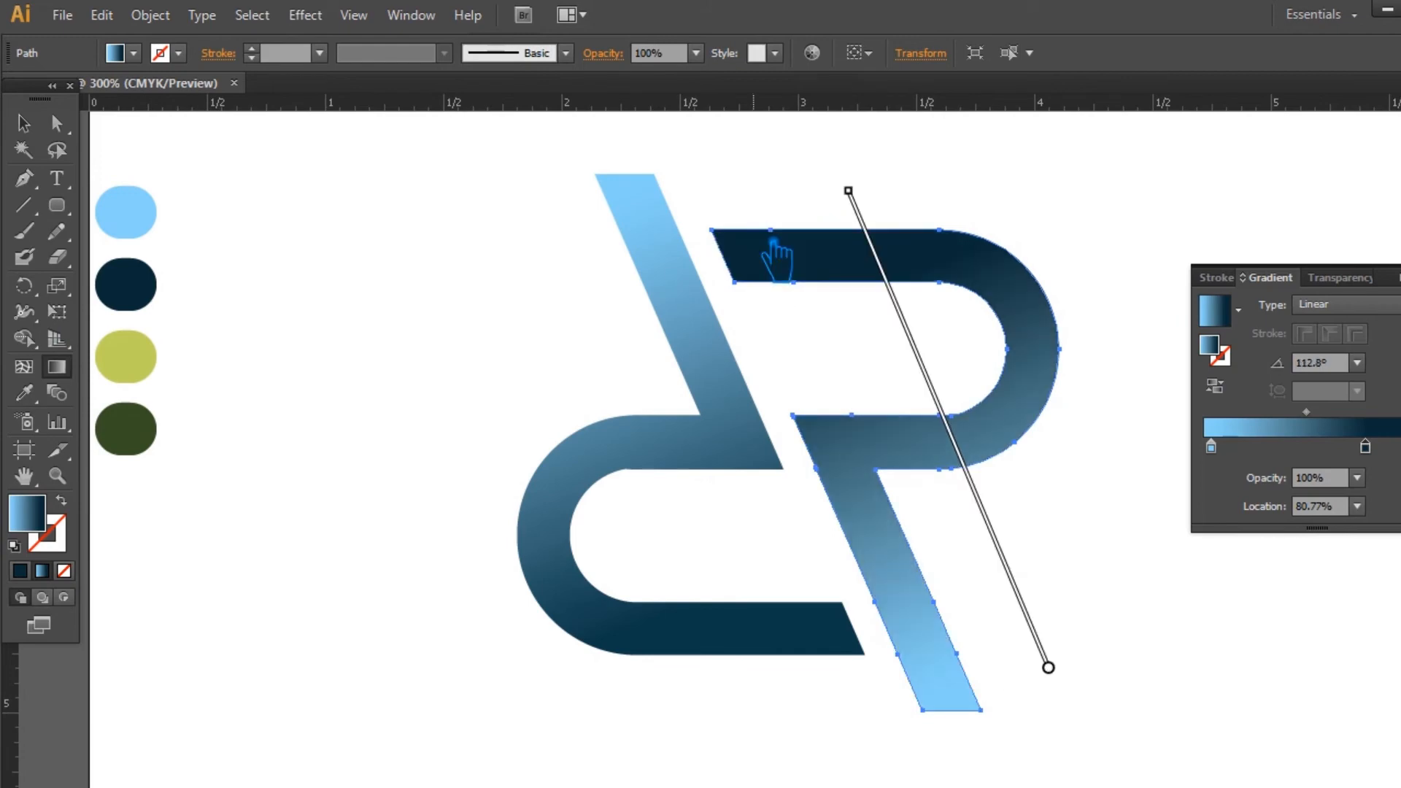
{"action": "mouse_move", "coordinate": [1060, 680]}
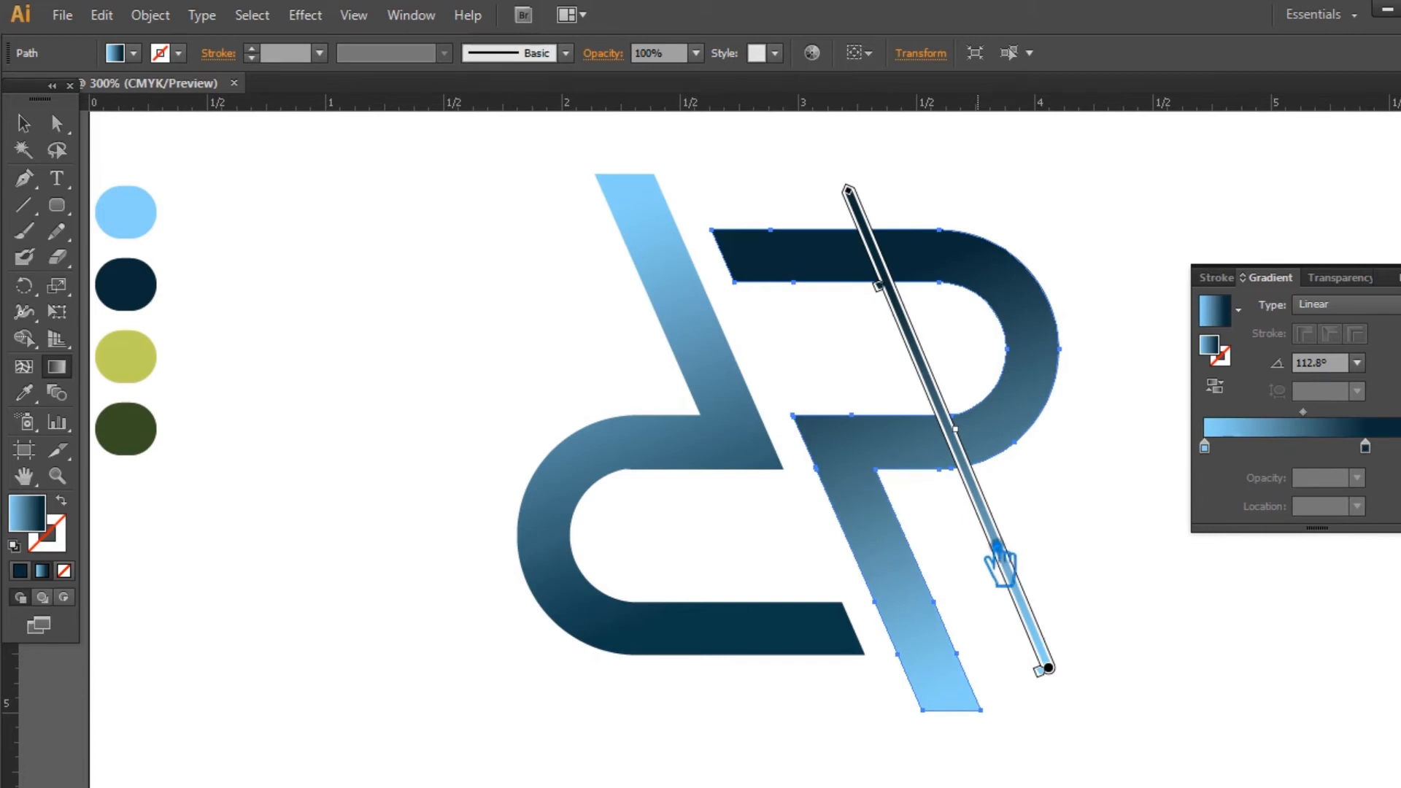
{"action": "left_click_drag", "start_coordinate": [1027, 511], "coordinate": [1030, 517]}
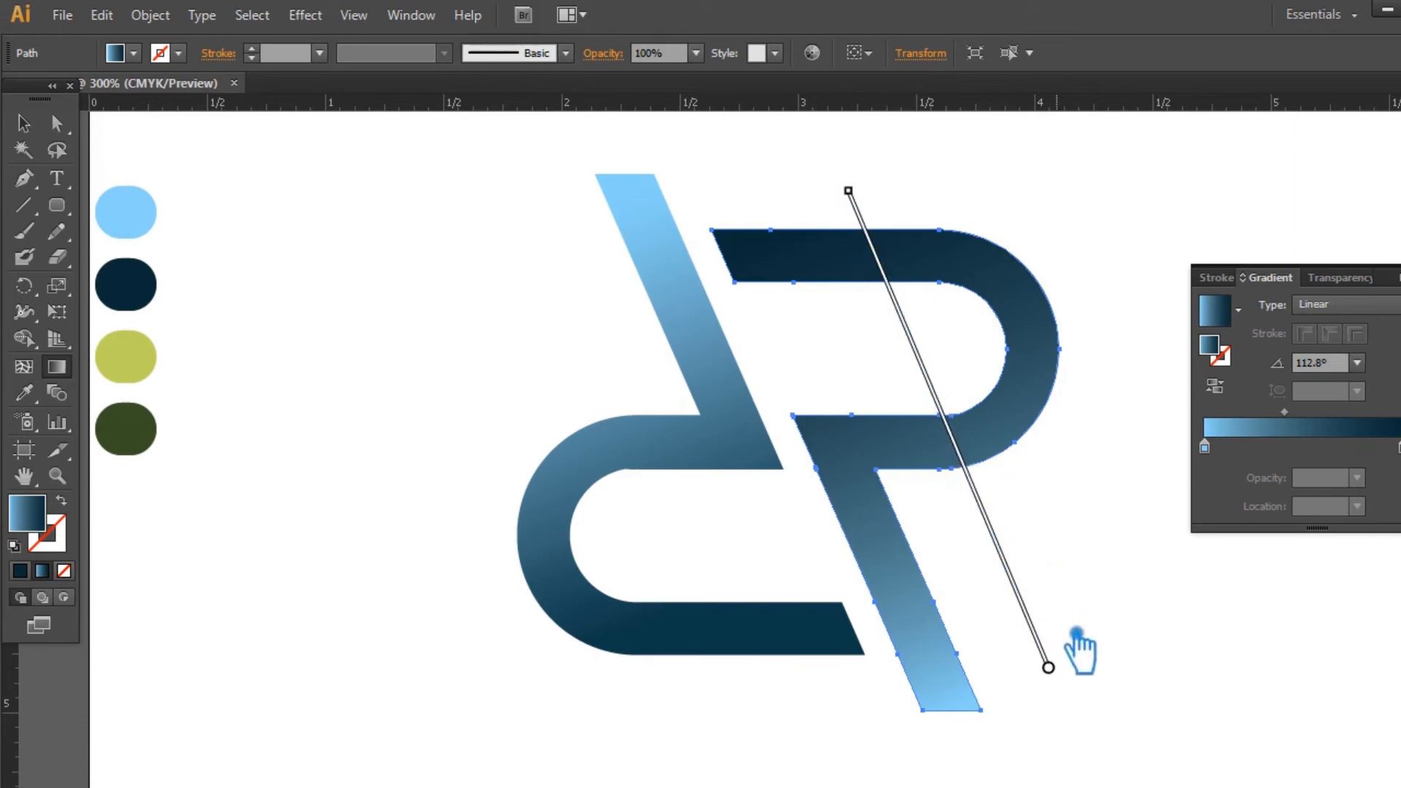
{"action": "left_click_drag", "start_coordinate": [998, 484], "coordinate": [1032, 563]}
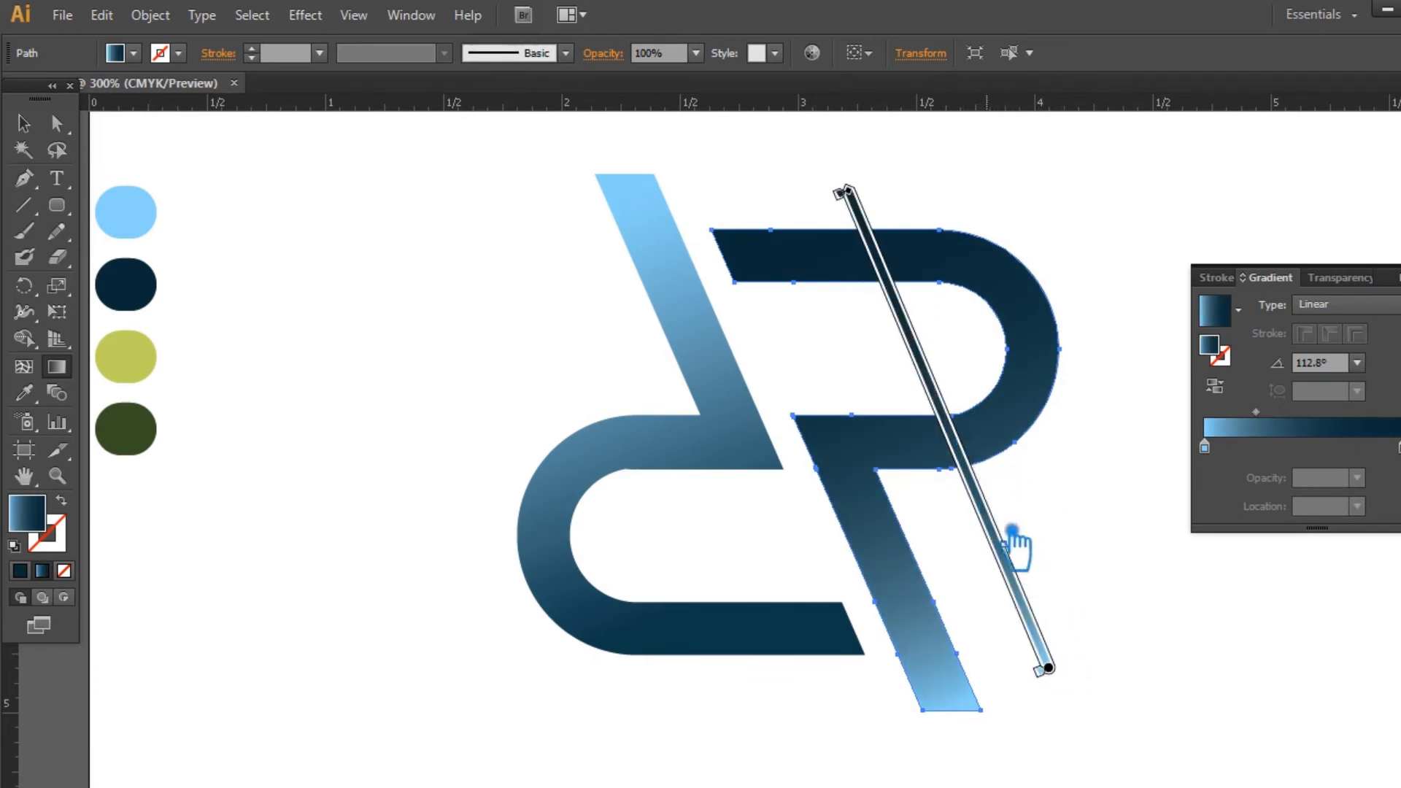
{"action": "left_click_drag", "start_coordinate": [1026, 569], "coordinate": [962, 612]}
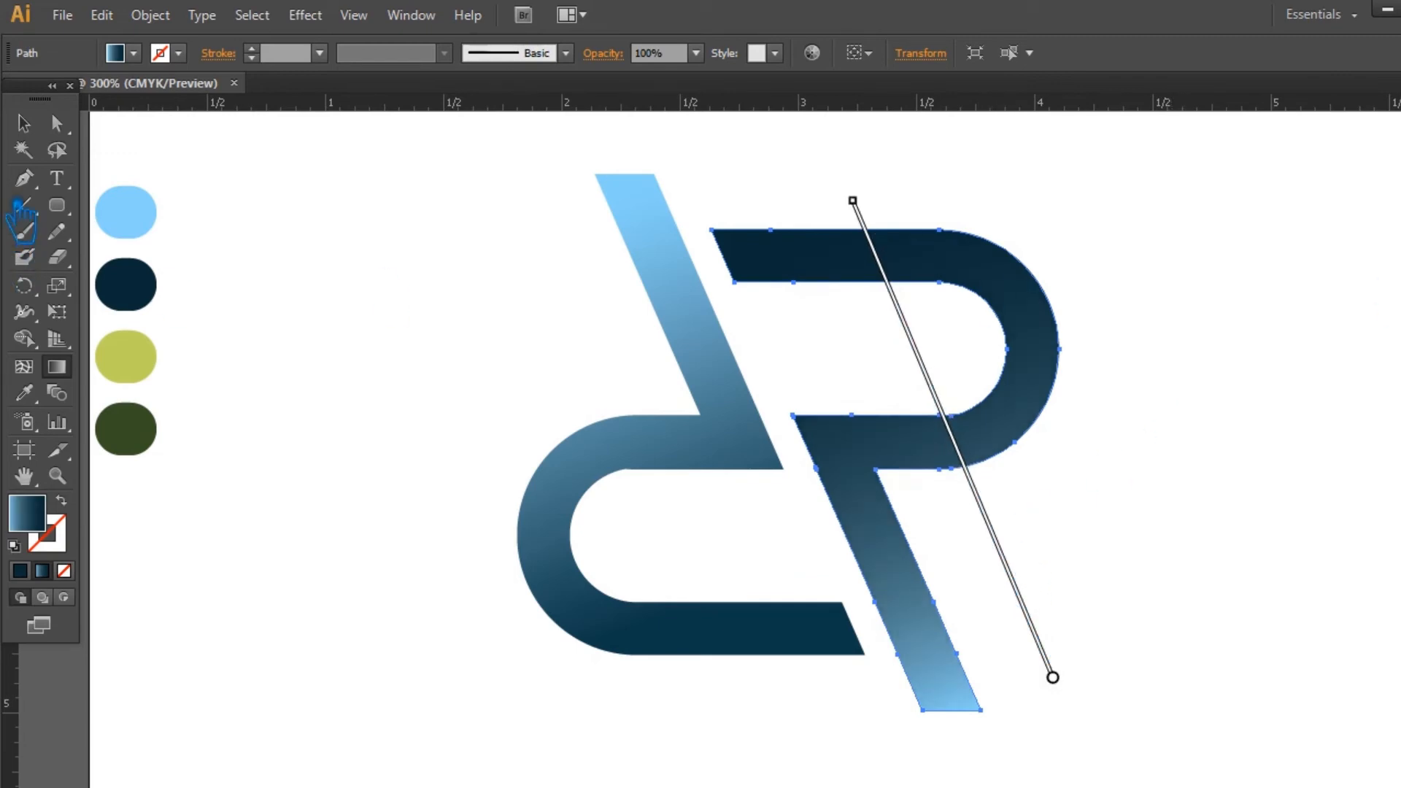
Sample the R shape's darker gradient onto the d-shaped half with the Eyedropper and deselect it.
{"action": "left_click", "coordinate": [24, 123]}
{"action": "left_click", "coordinate": [625, 486]}
{"action": "left_click", "coordinate": [24, 392]}
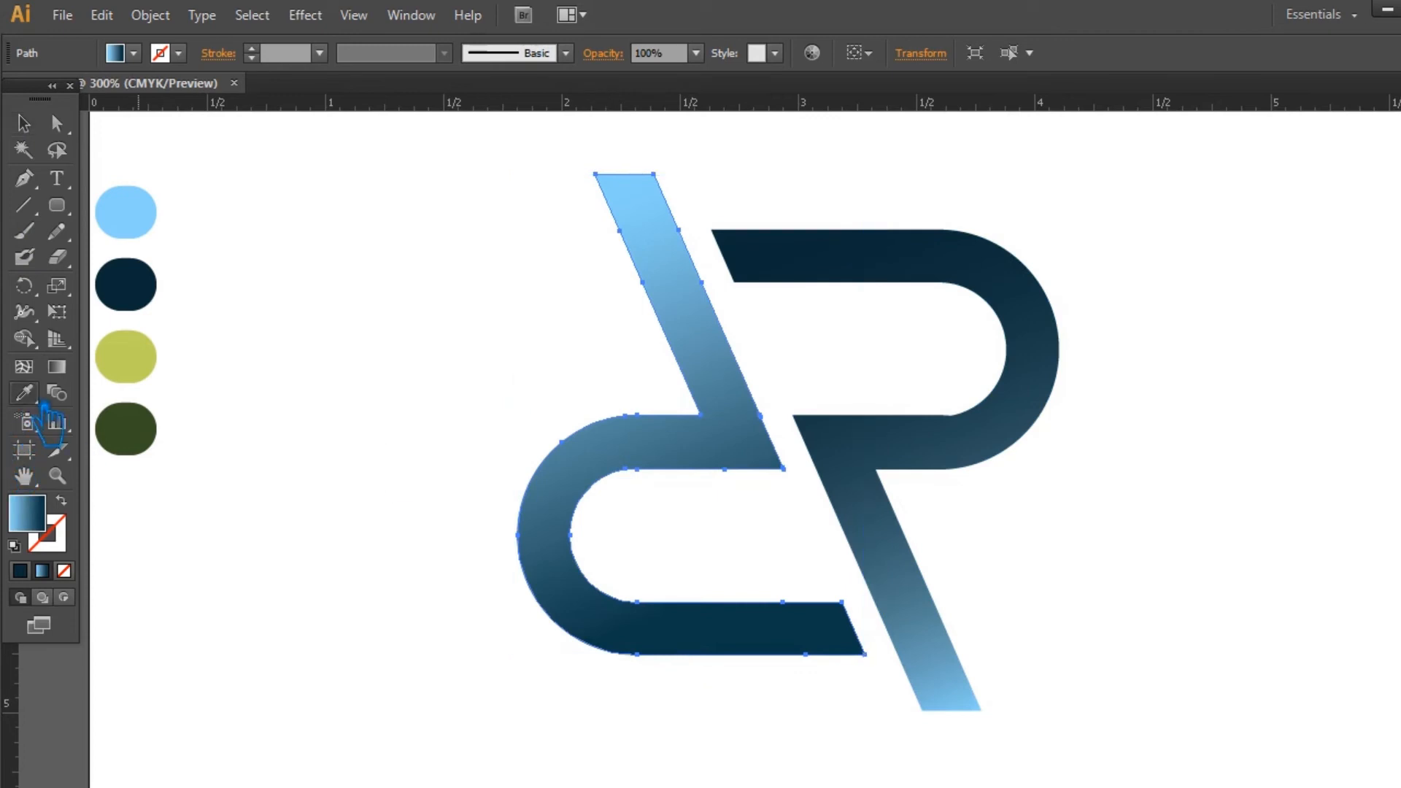
{"action": "left_click", "coordinate": [912, 476]}
{"action": "key", "text": "v"}
{"action": "left_click", "coordinate": [1149, 334]}
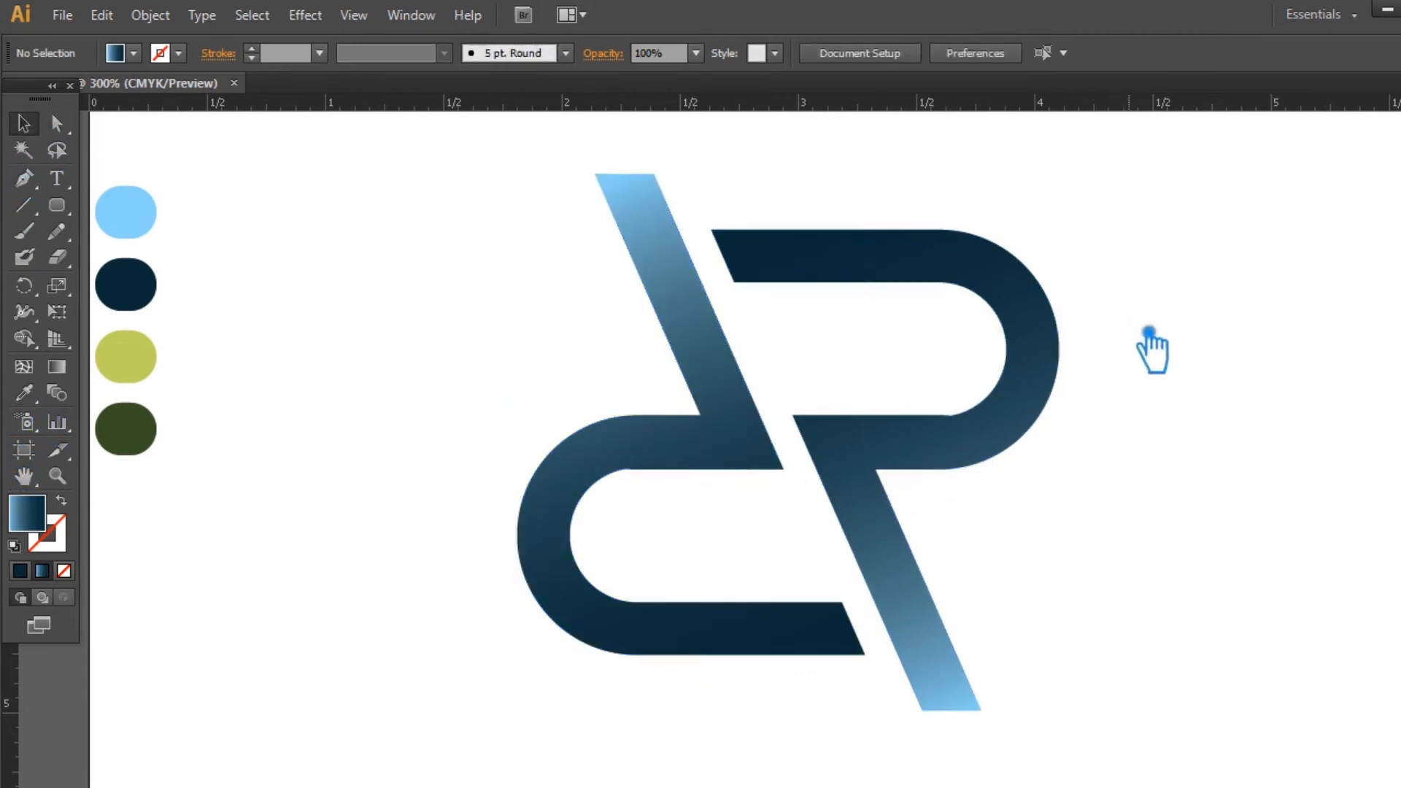
Group the two halves of the logo and place a duplicate beside the original on its right.
{"action": "key", "text": "ctrl+minus"}
{"action": "key", "text": "ctrl+minus"}
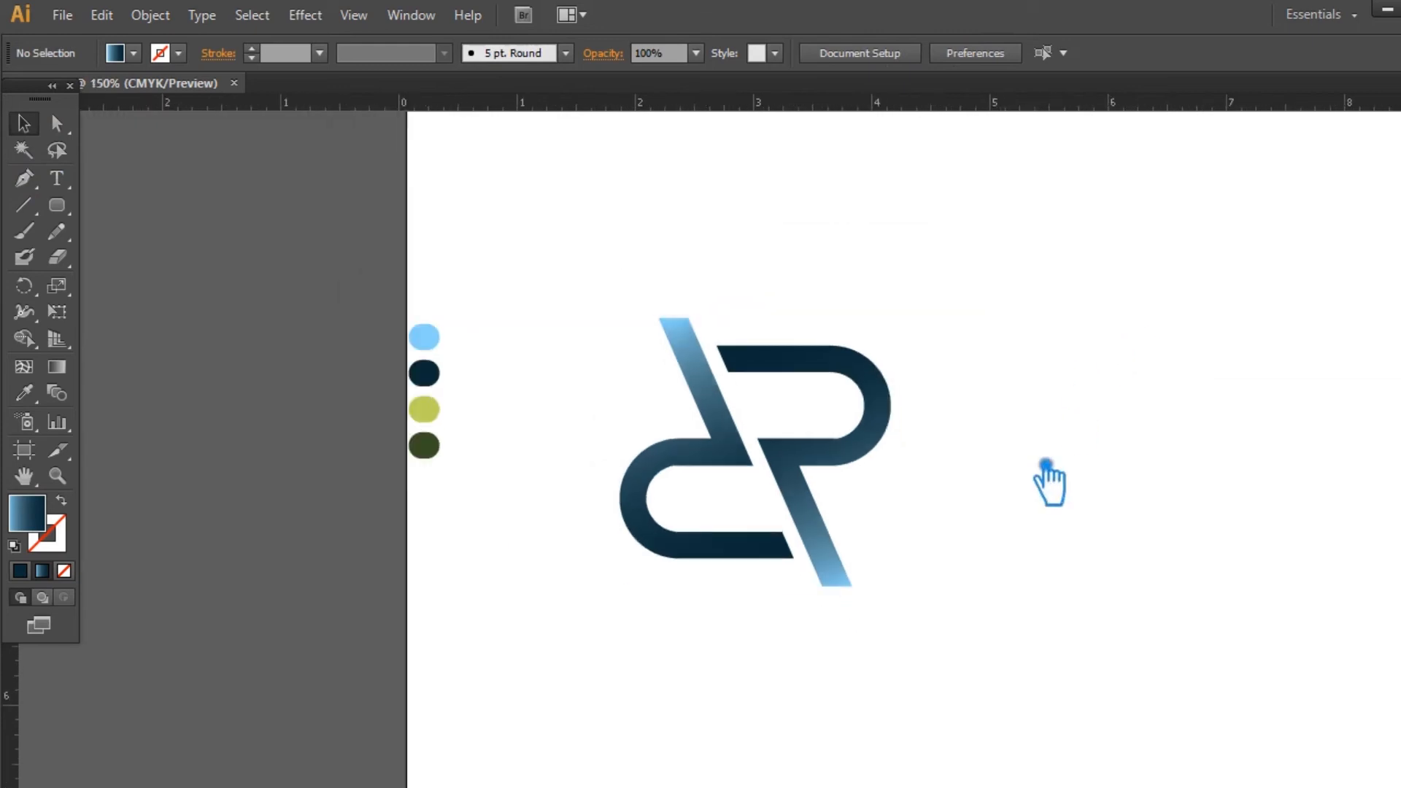
{"action": "left_click_drag", "start_coordinate": [1045, 464], "coordinate": [841, 527]}
{"action": "left_click_drag", "start_coordinate": [705, 668], "coordinate": [341, 275]}
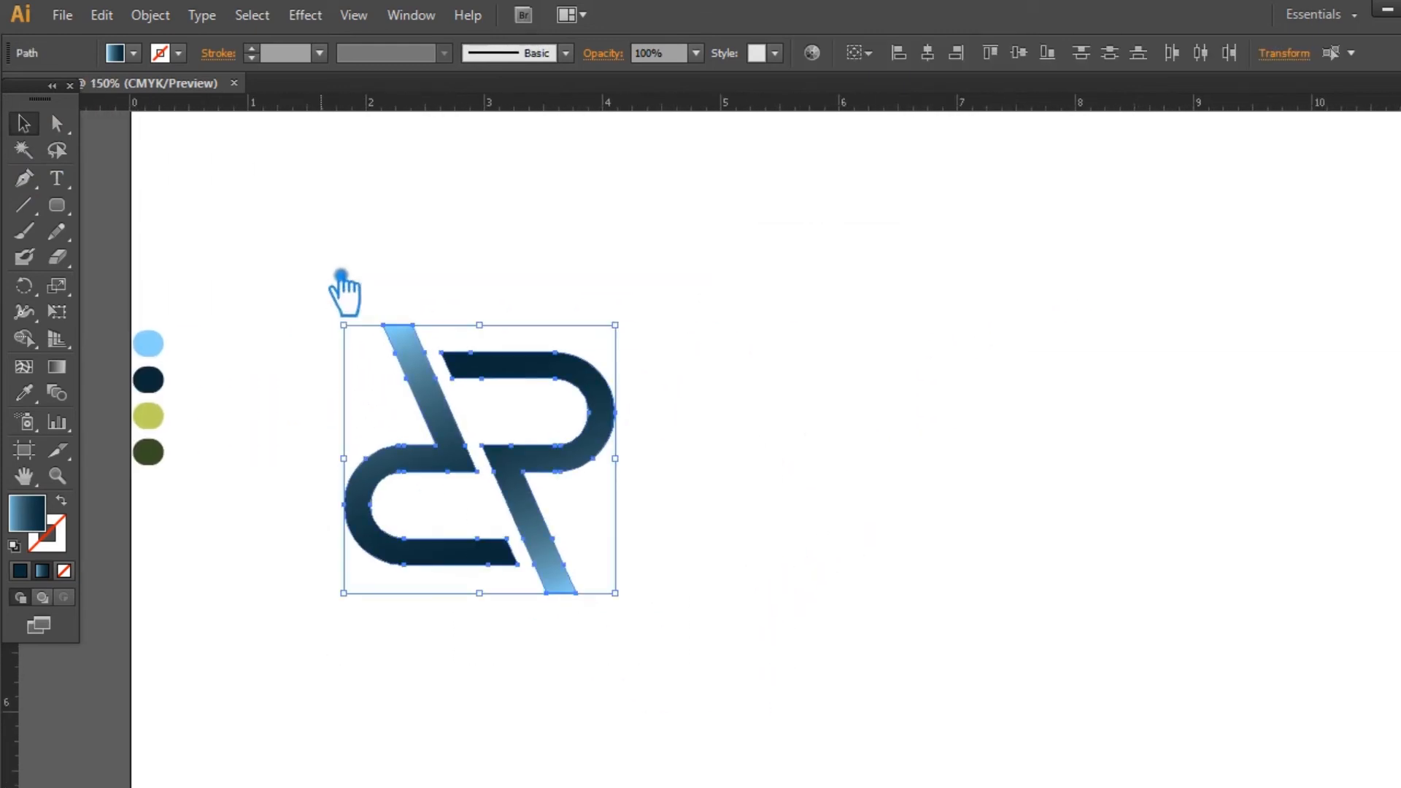
{"action": "left_click", "coordinate": [341, 276]}
{"action": "left_click_drag", "start_coordinate": [538, 492], "coordinate": [828, 499]}
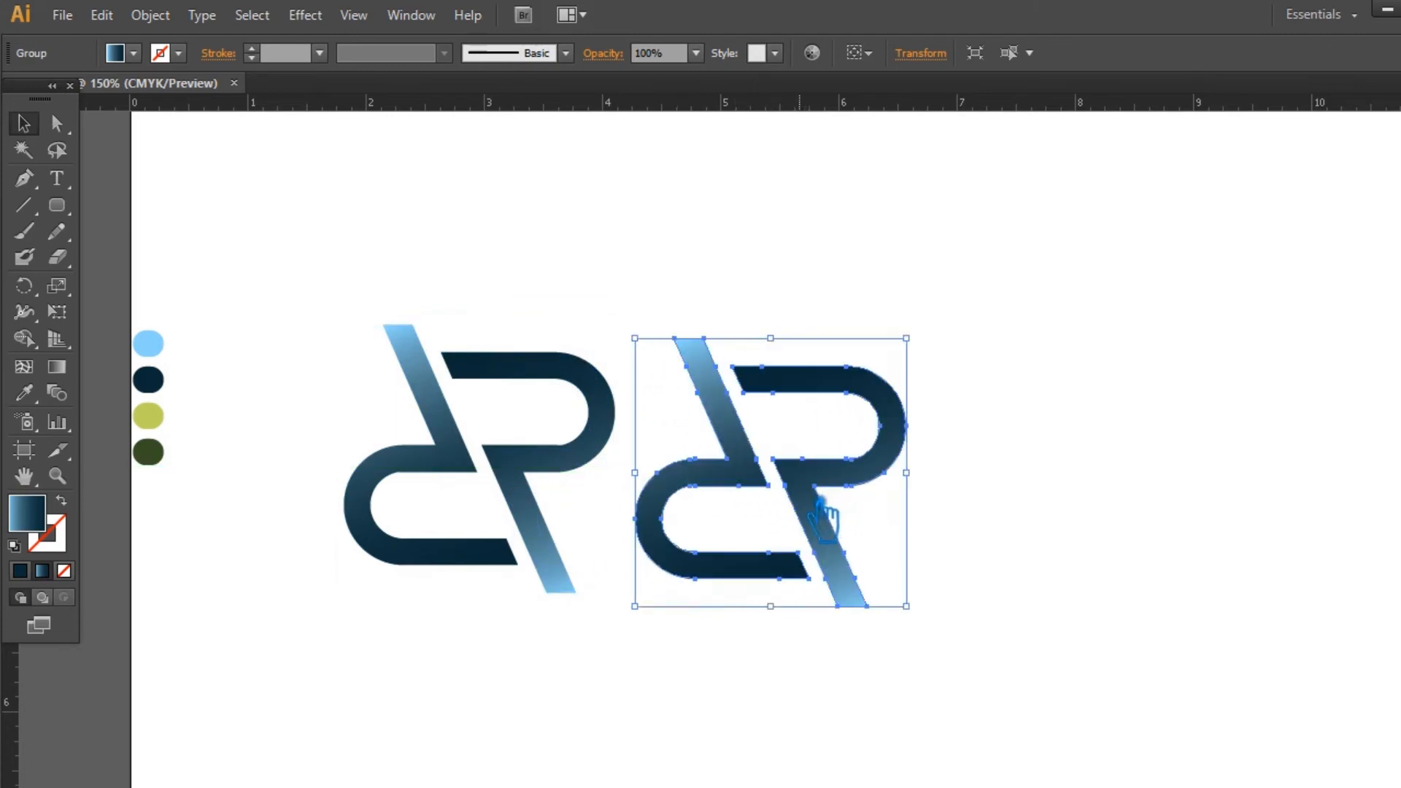
Ungroup the duplicated logo so its two halves can be edited separately.
{"action": "right_click", "coordinate": [822, 507]}
{"action": "left_click", "coordinate": [872, 612]}
{"action": "left_click", "coordinate": [291, 457]}
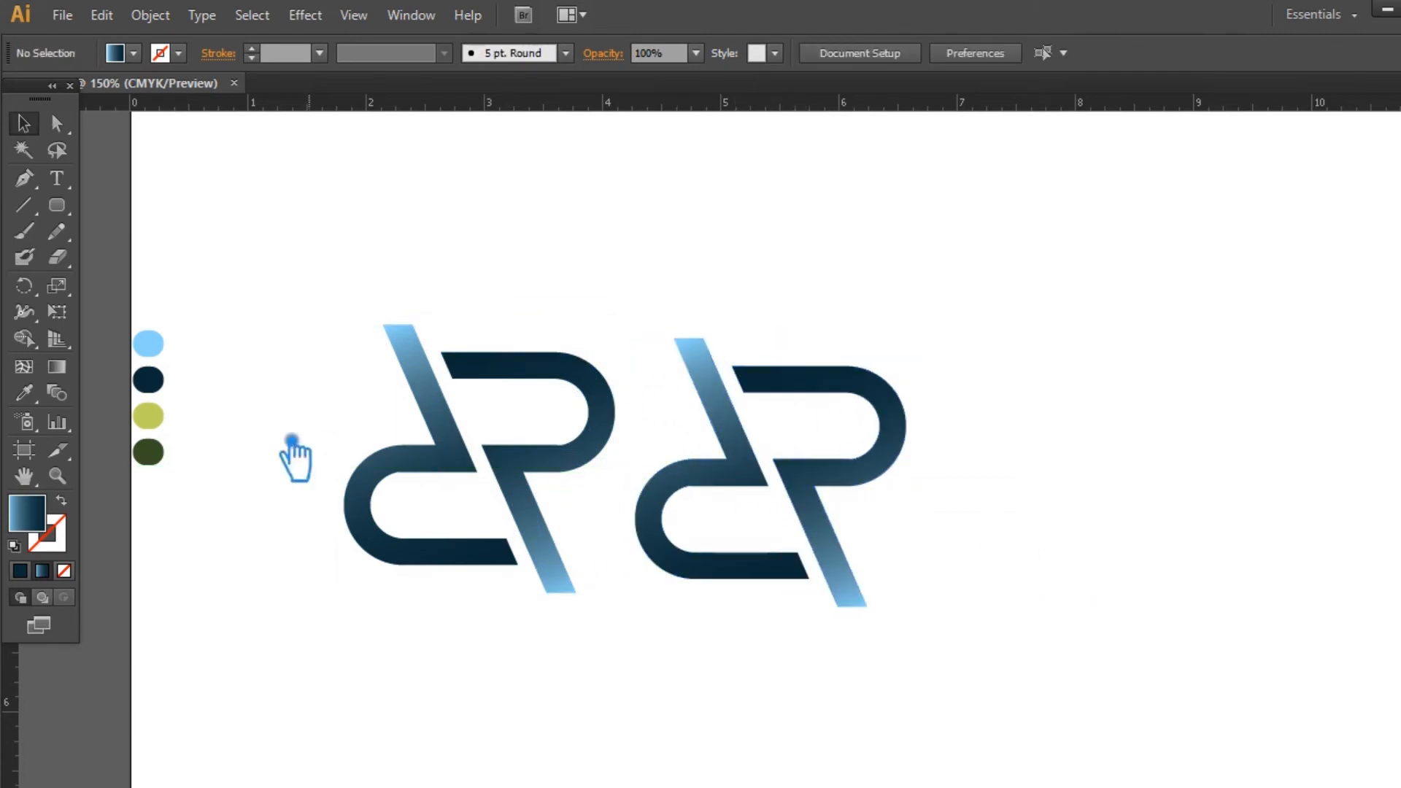
Copy the light green swatch's hex code BFD85E and apply it to the light gradient stop of the duplicate's R shape.
{"action": "left_click", "coordinate": [156, 423]}
{"action": "double_click", "coordinate": [44, 514]}
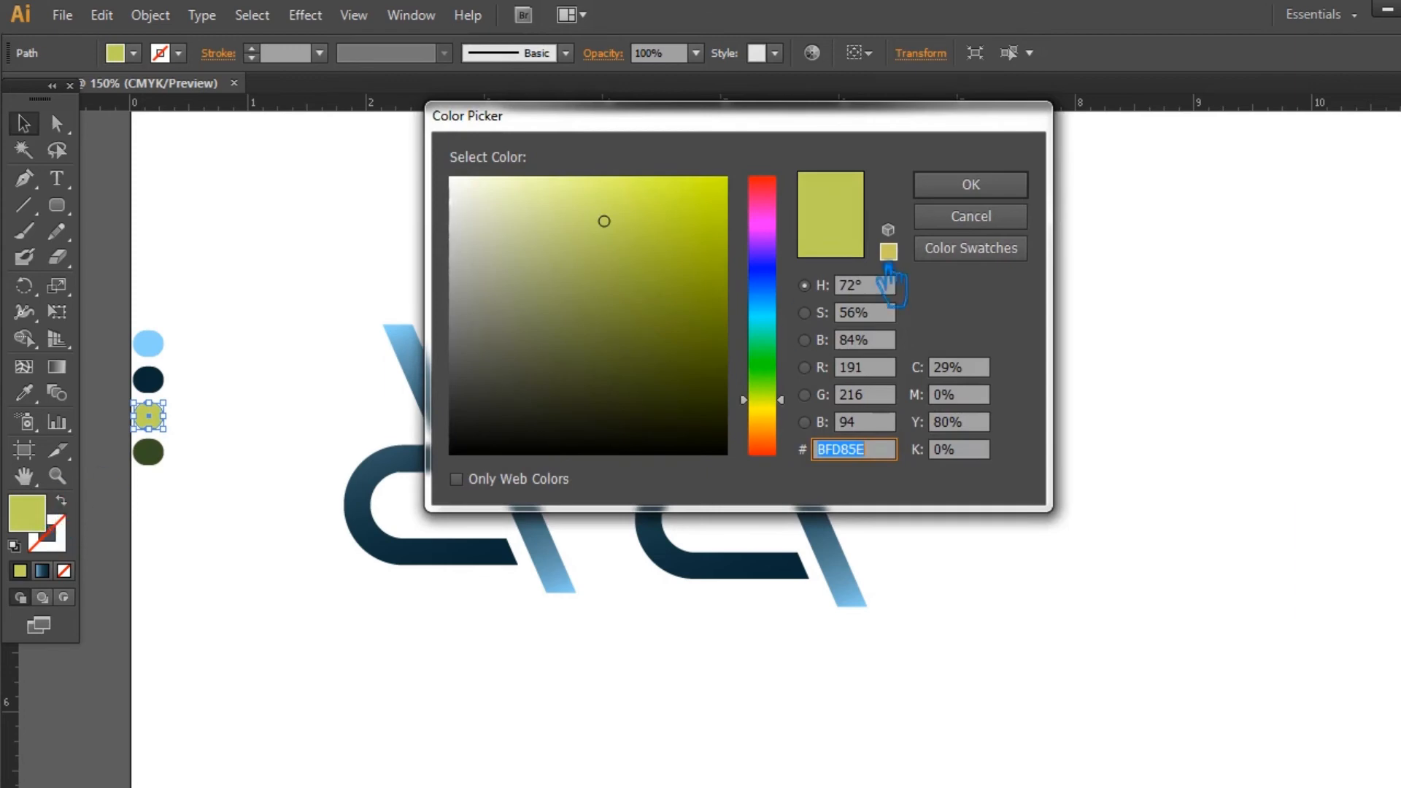
{"action": "left_click", "coordinate": [1000, 184]}
{"action": "left_click", "coordinate": [839, 491]}
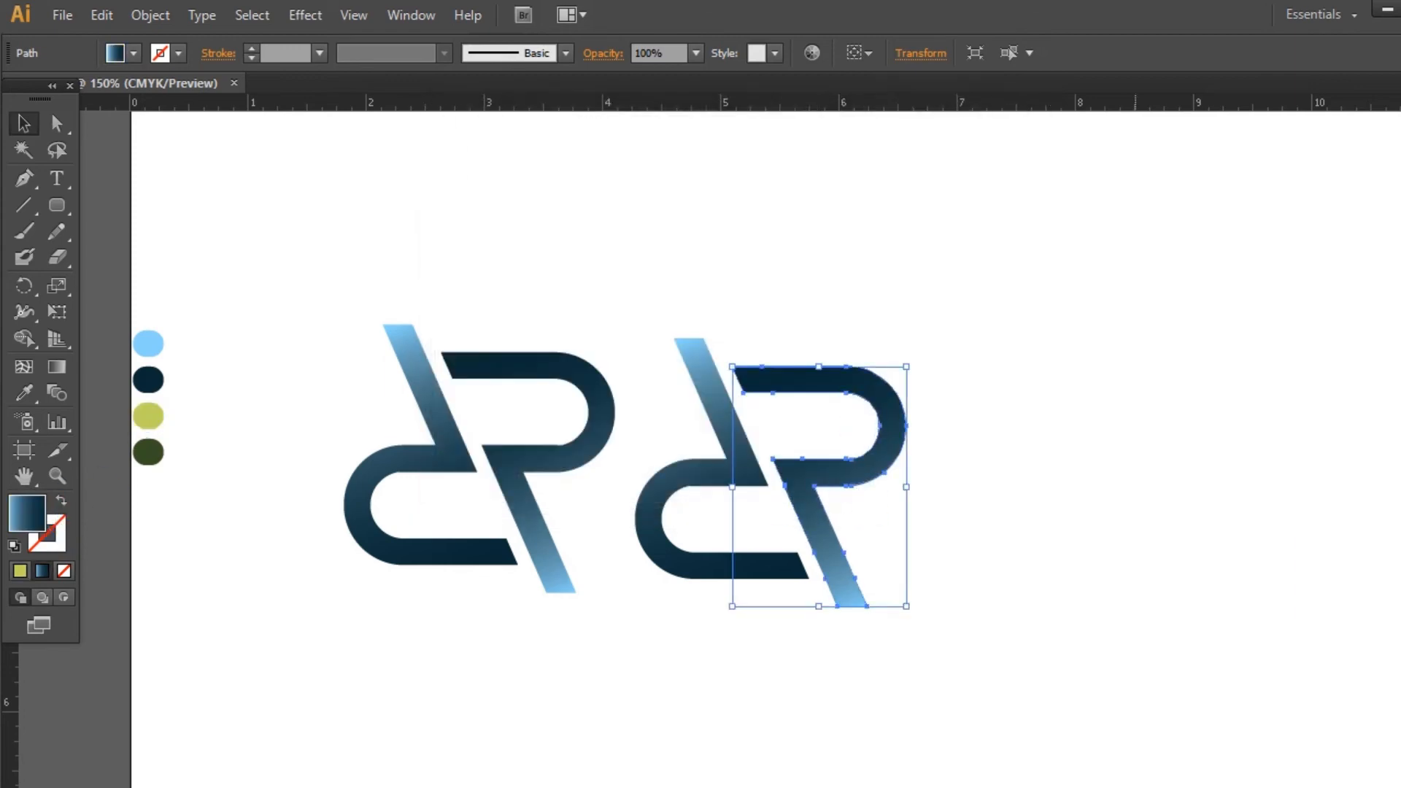
{"action": "key", "text": "ctrl+F9"}
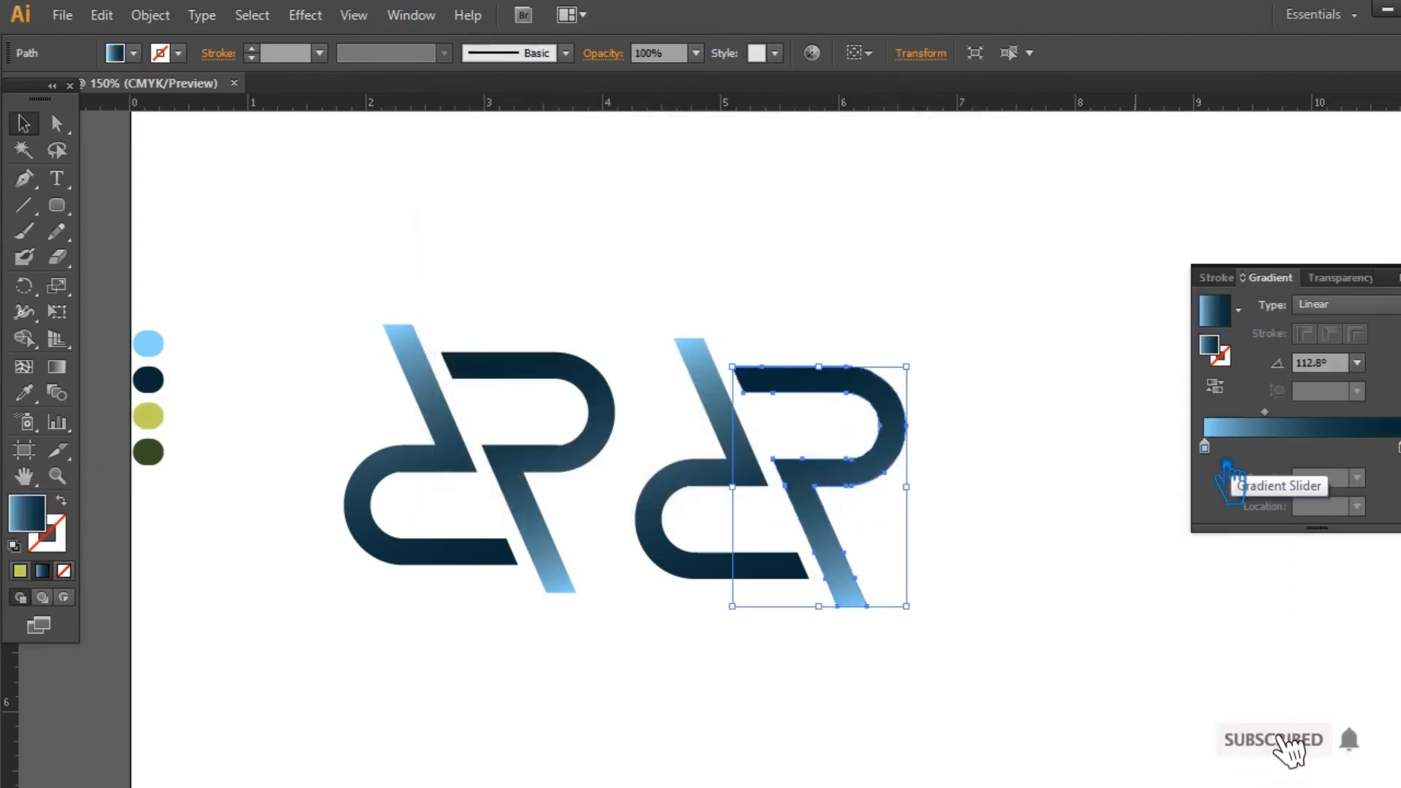
{"action": "double_click", "coordinate": [1212, 348]}
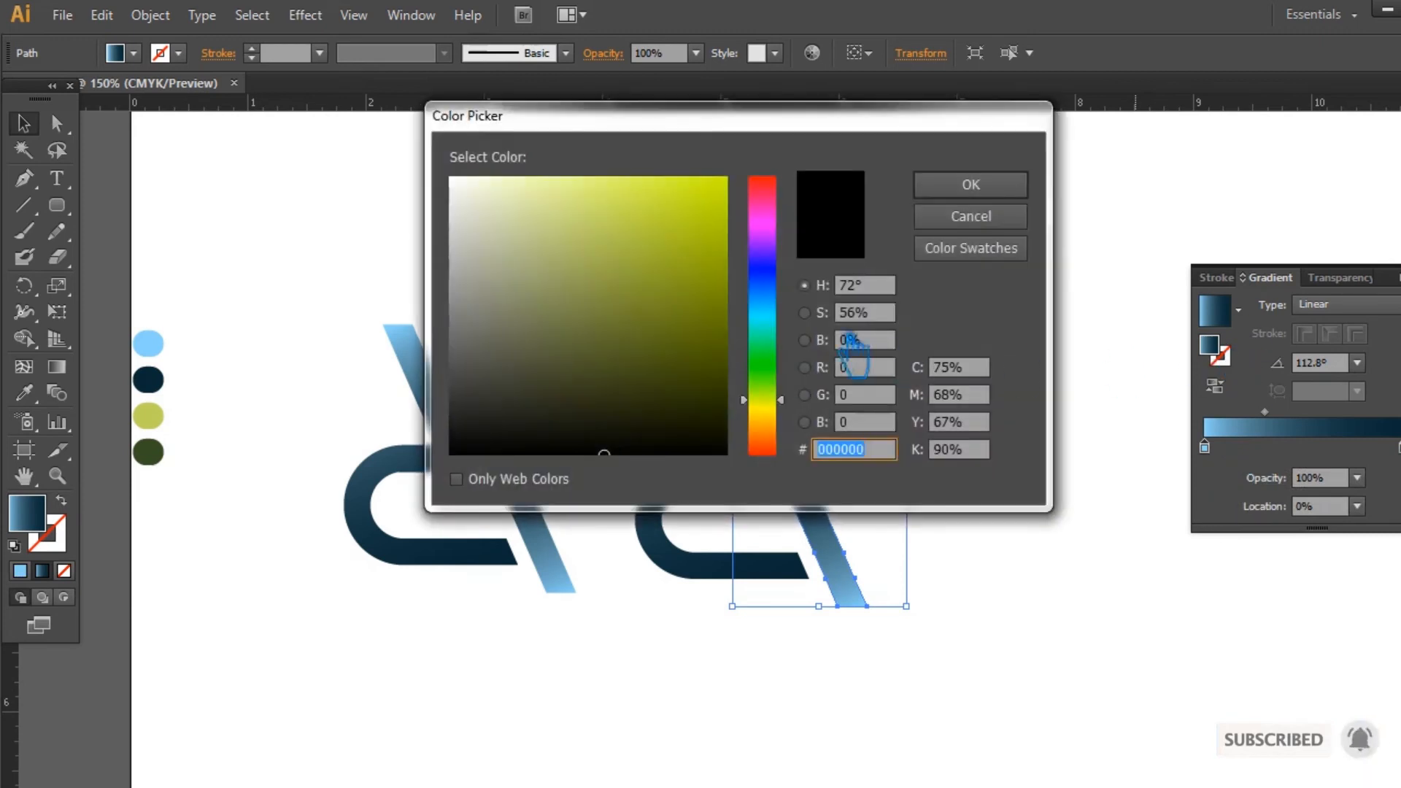
{"action": "left_click", "coordinate": [971, 186]}
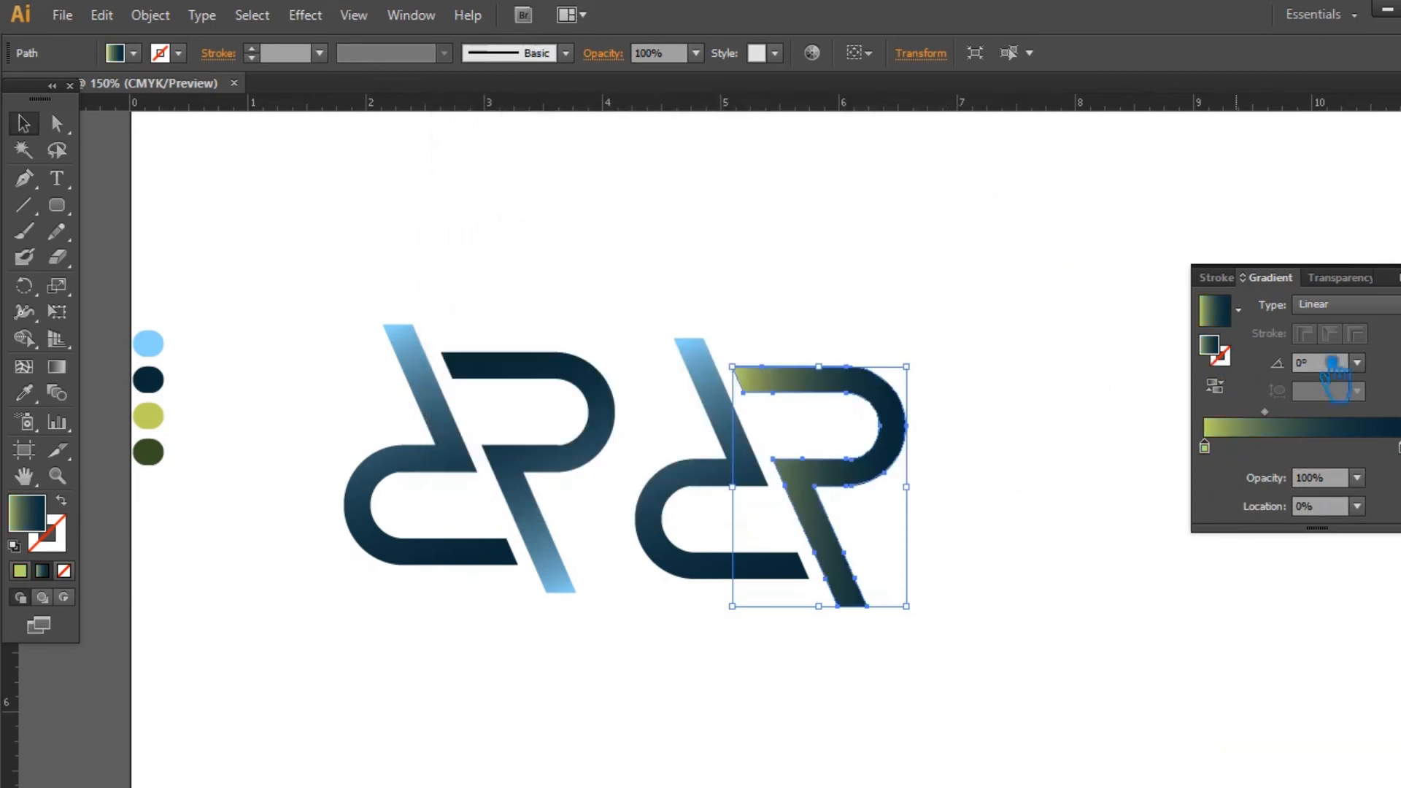
Darken the dark green swatch to hex 1A3007 and copy its colour code.
{"action": "left_click", "coordinate": [149, 453]}
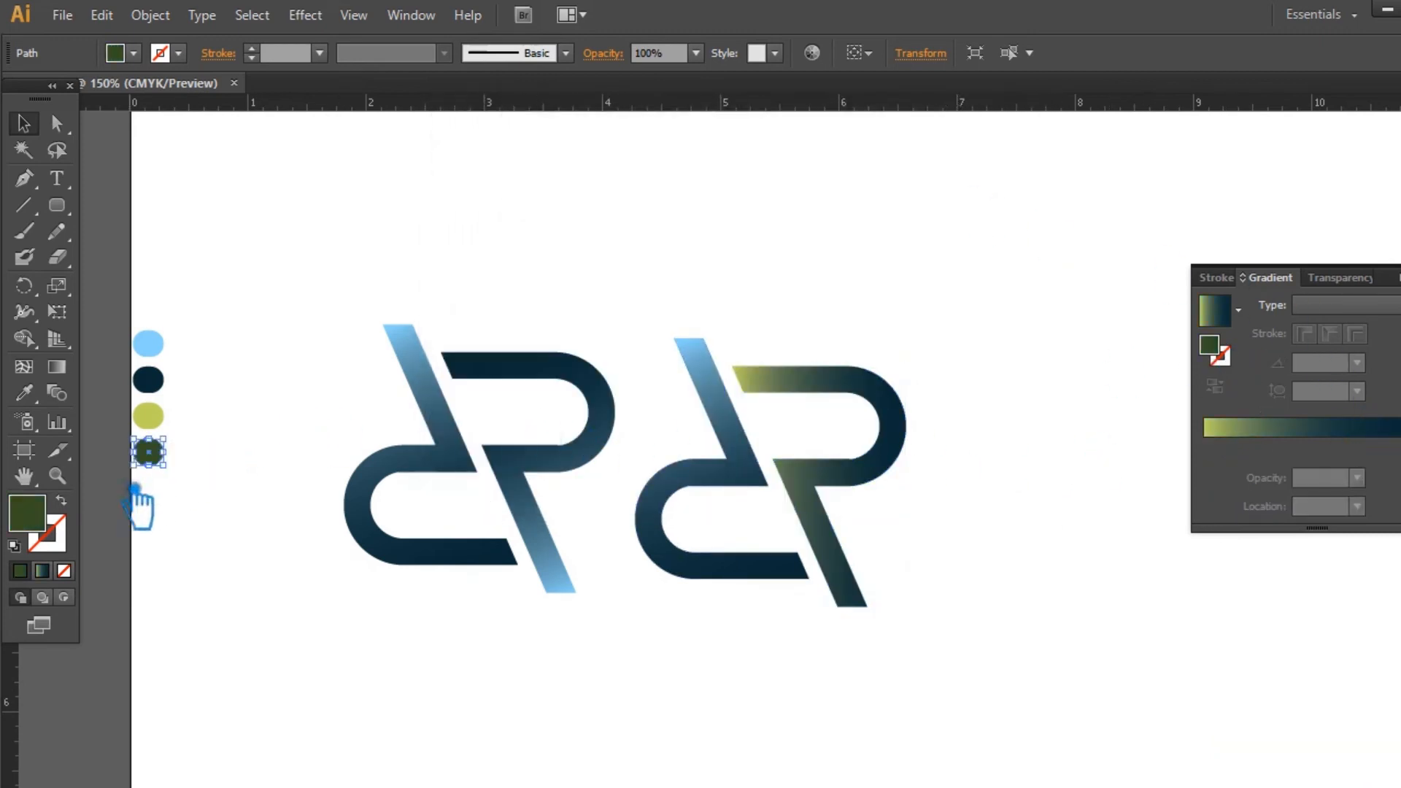
{"action": "double_click", "coordinate": [40, 520]}
{"action": "left_click", "coordinate": [684, 402]}
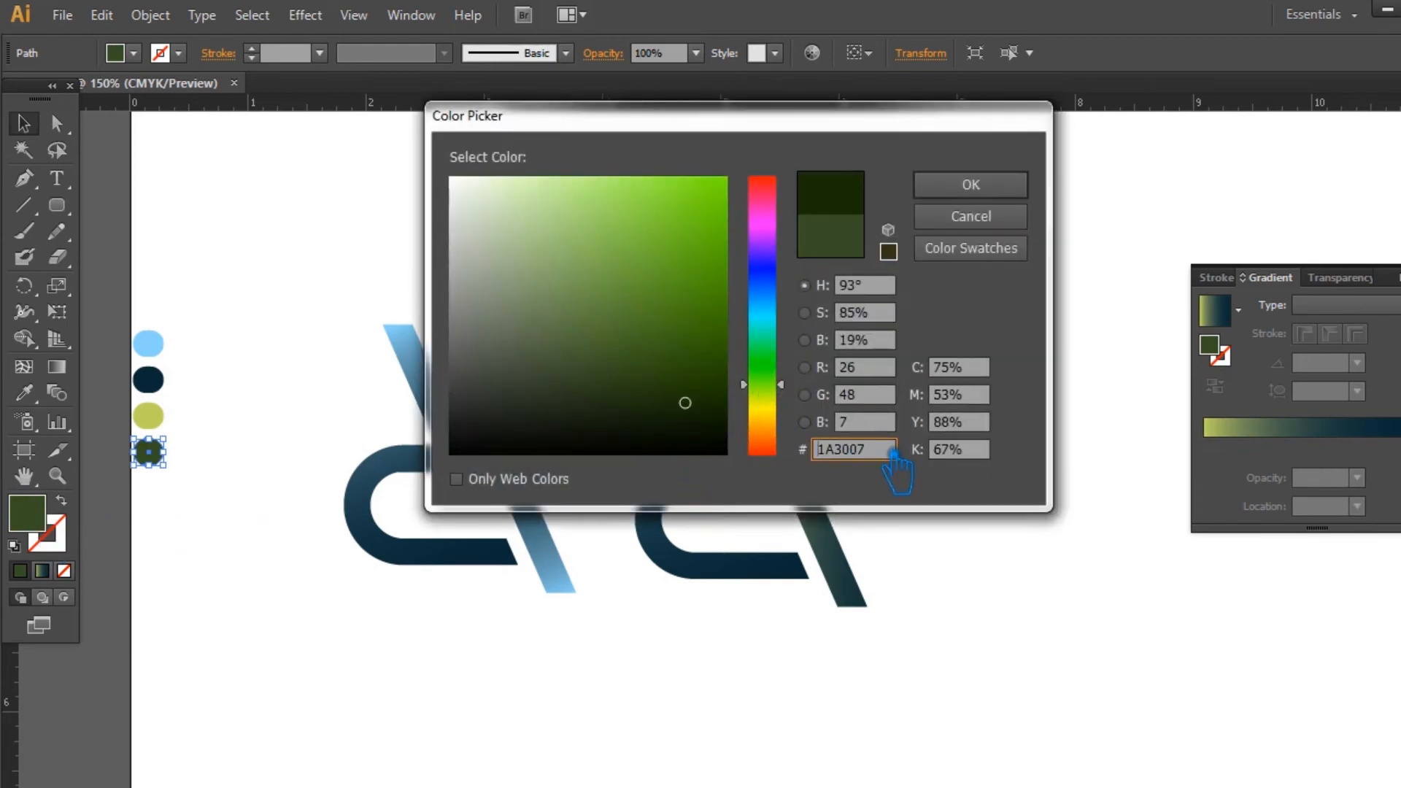
{"action": "left_click", "coordinate": [970, 185]}
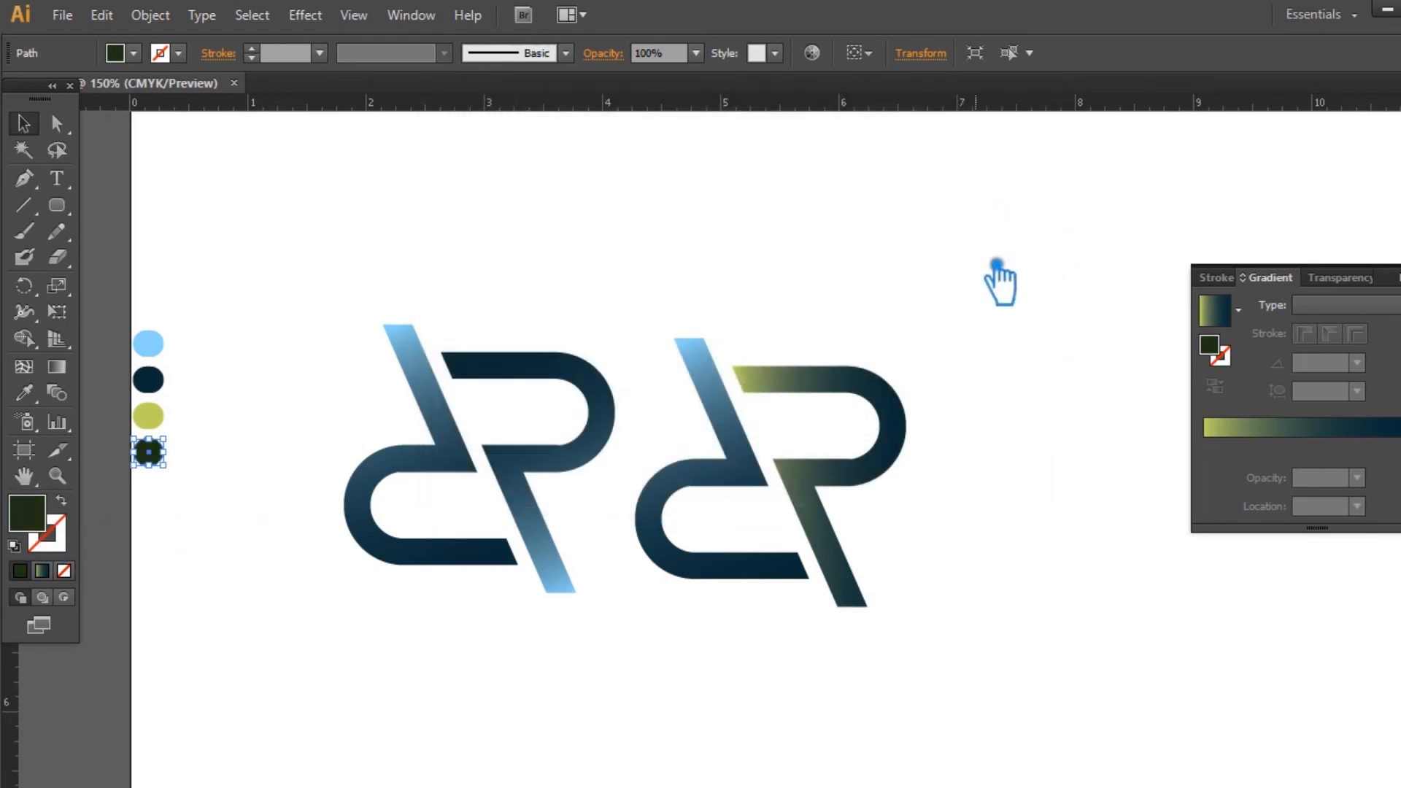
Set the duplicate R shape's dark gradient stop to 1A3007 and run the gradient diagonally from light green at the foot to dark green at the top.
{"action": "left_click", "coordinate": [870, 483]}
{"action": "left_click", "coordinate": [1400, 447]}
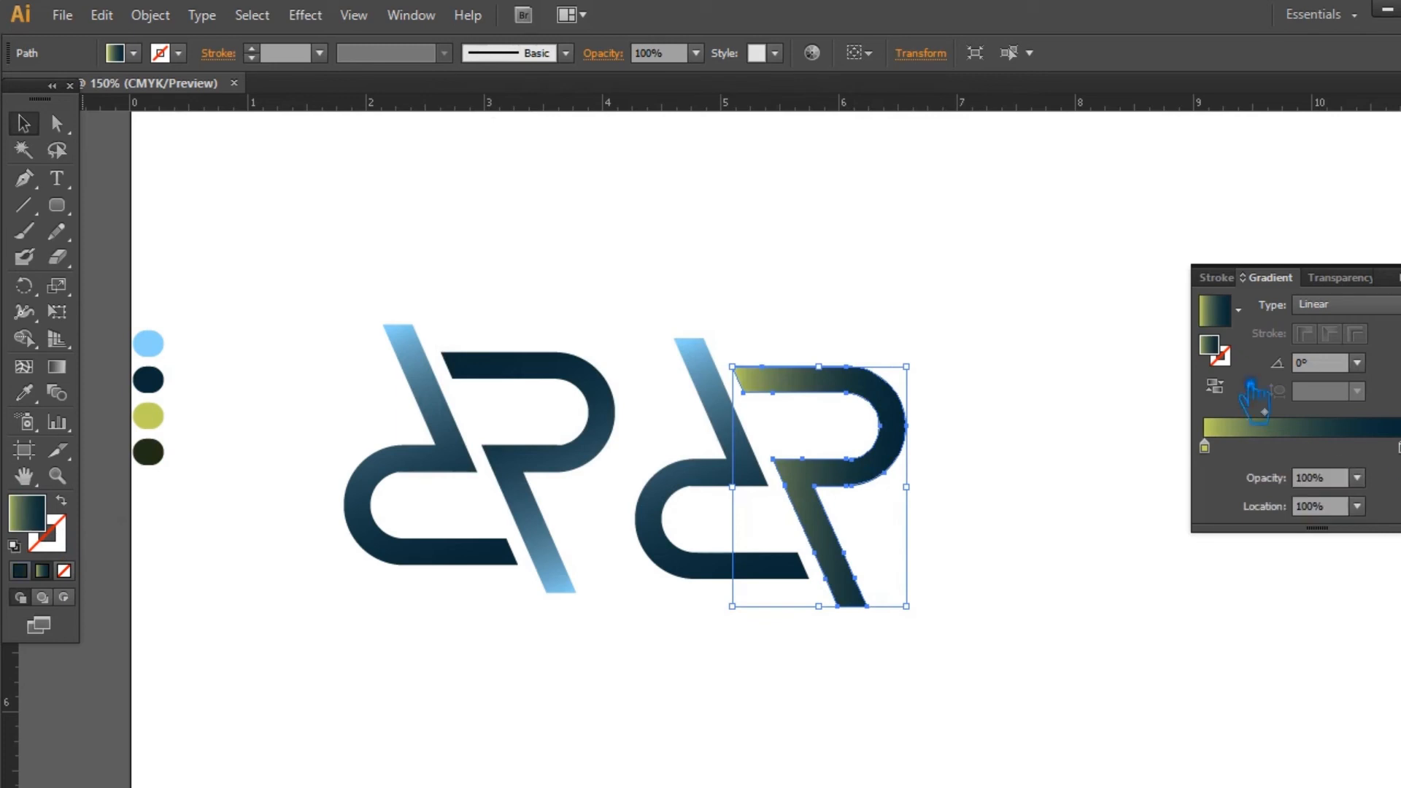
{"action": "double_click", "coordinate": [1229, 356]}
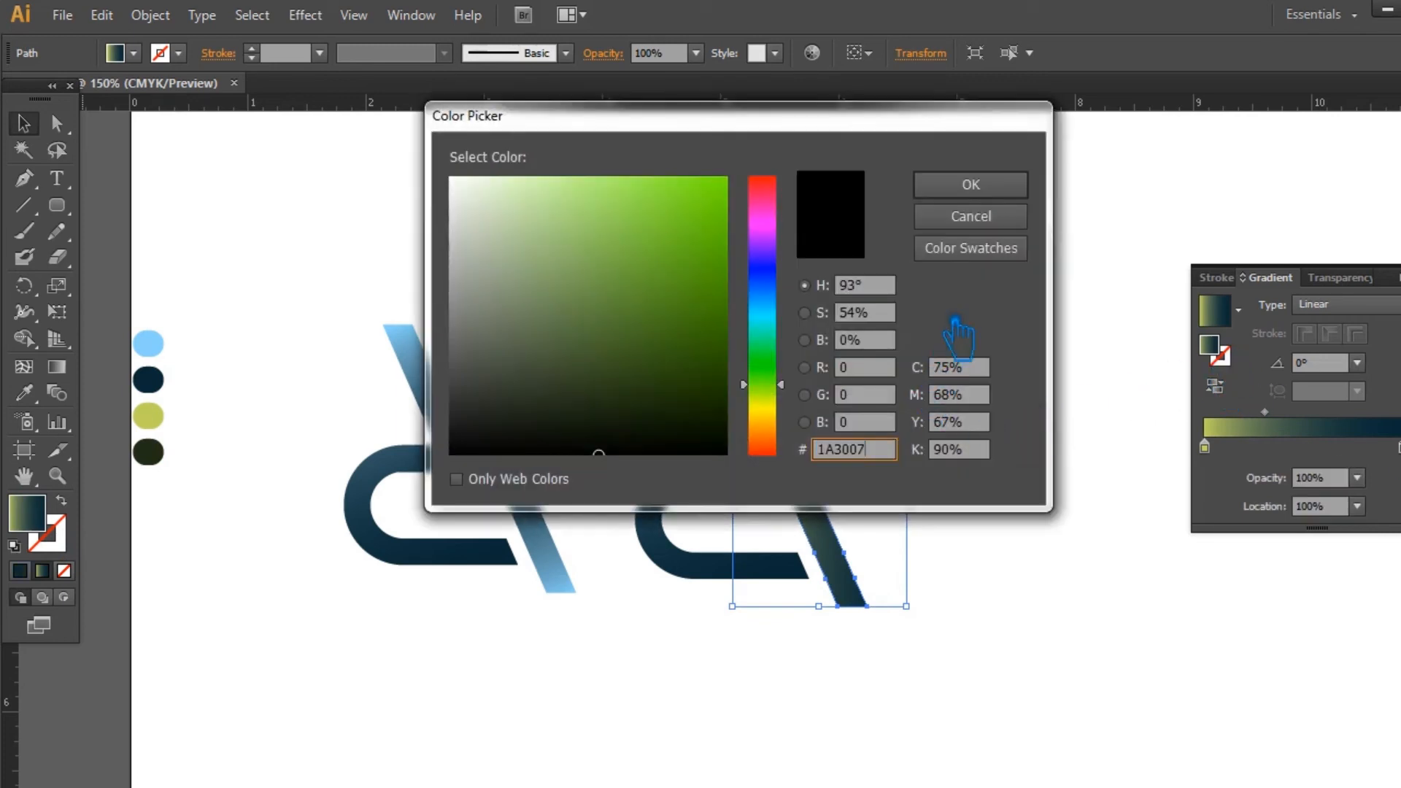
{"action": "left_click", "coordinate": [1006, 184]}
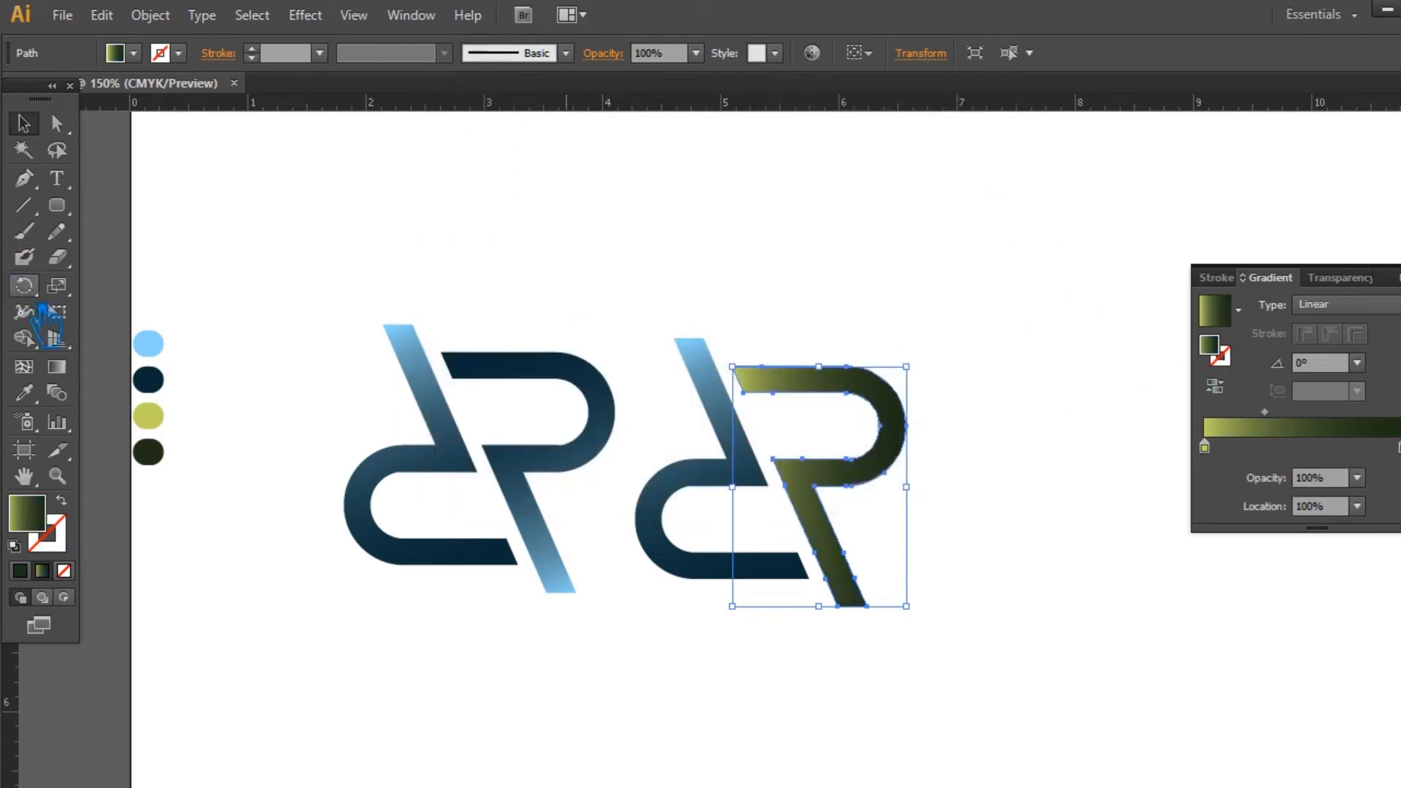
{"action": "left_click", "coordinate": [57, 367]}
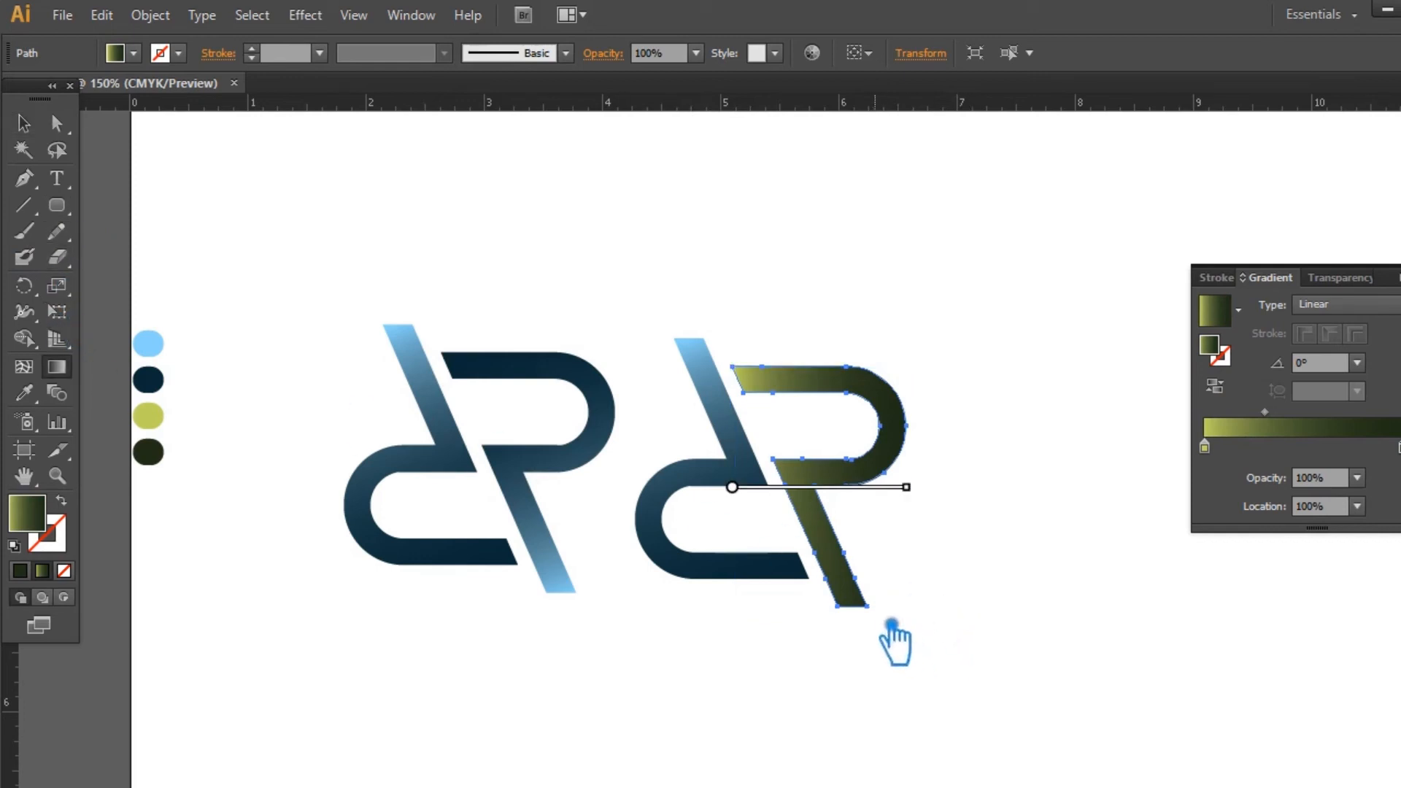
{"action": "mouse_move", "coordinate": [855, 608]}
{"action": "left_mouse_down"}
{"action": "mouse_move", "coordinate": [754, 450]}
{"action": "mouse_move", "coordinate": [768, 413]}
{"action": "mouse_move", "coordinate": [754, 369]}
{"action": "left_mouse_up"}
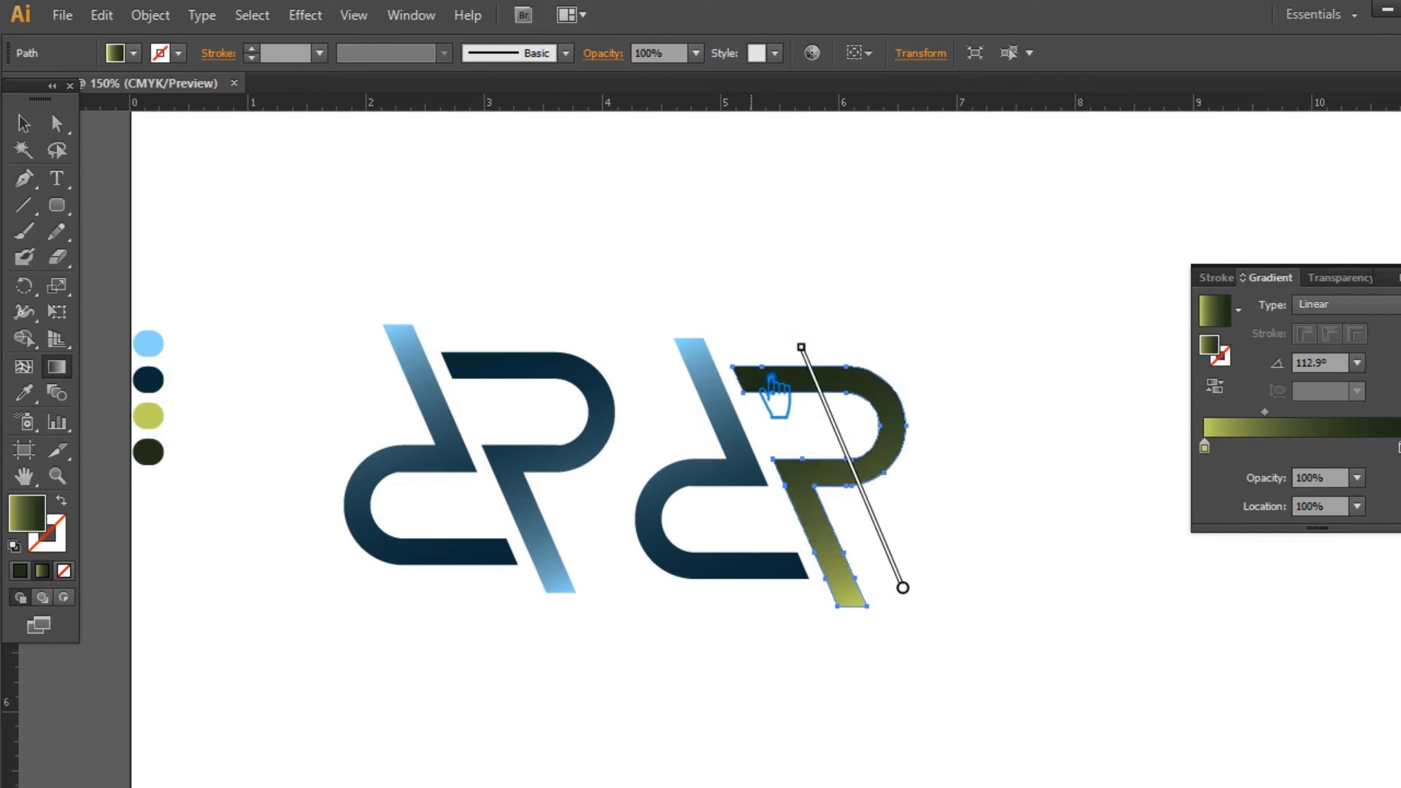
Copy the green gradient from the duplicate's R shape to its d-shaped half and close the gradient settings.
{"action": "left_click", "coordinate": [30, 124]}
{"action": "left_click", "coordinate": [730, 478]}
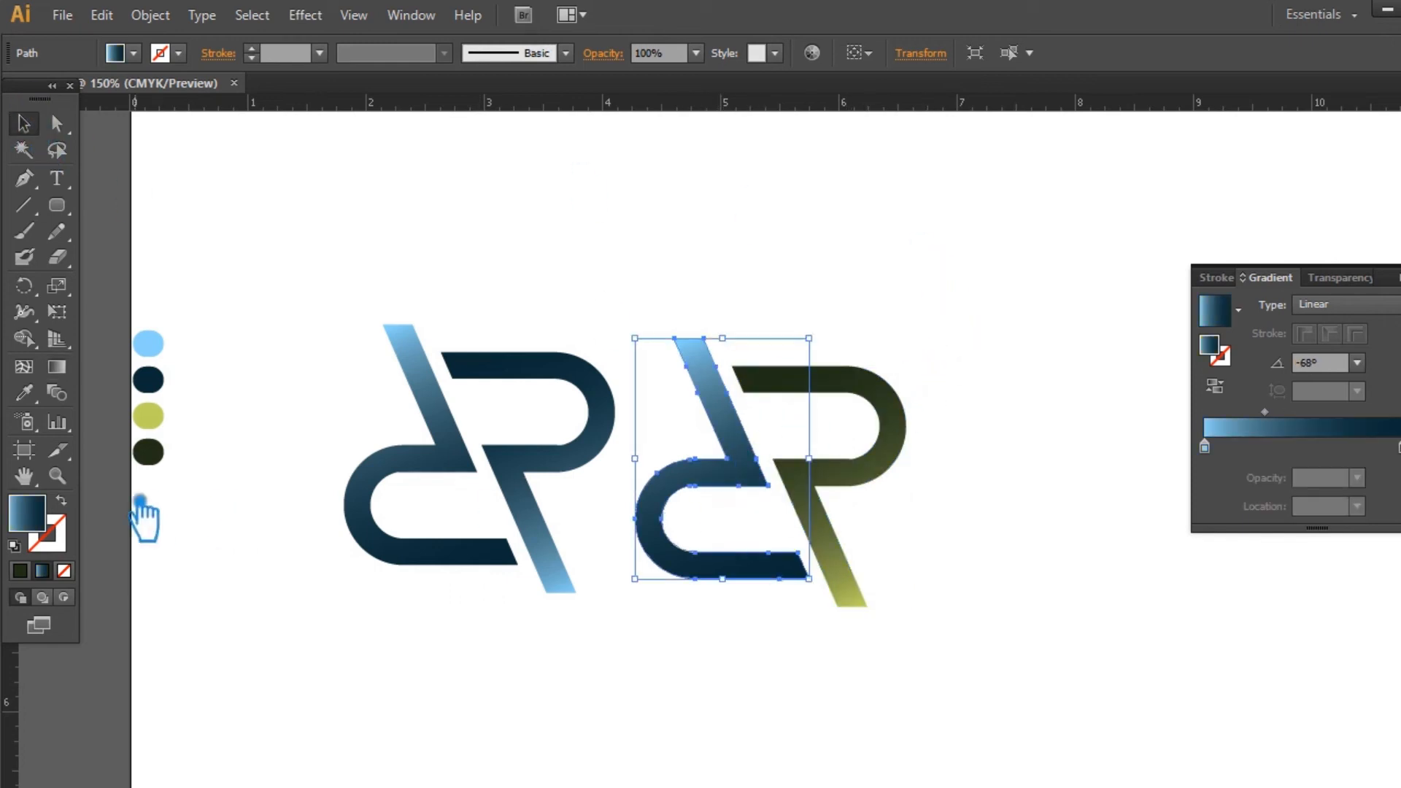
{"action": "left_click", "coordinate": [834, 494]}
{"action": "left_click", "coordinate": [24, 124]}
{"action": "left_click", "coordinate": [1399, 269]}
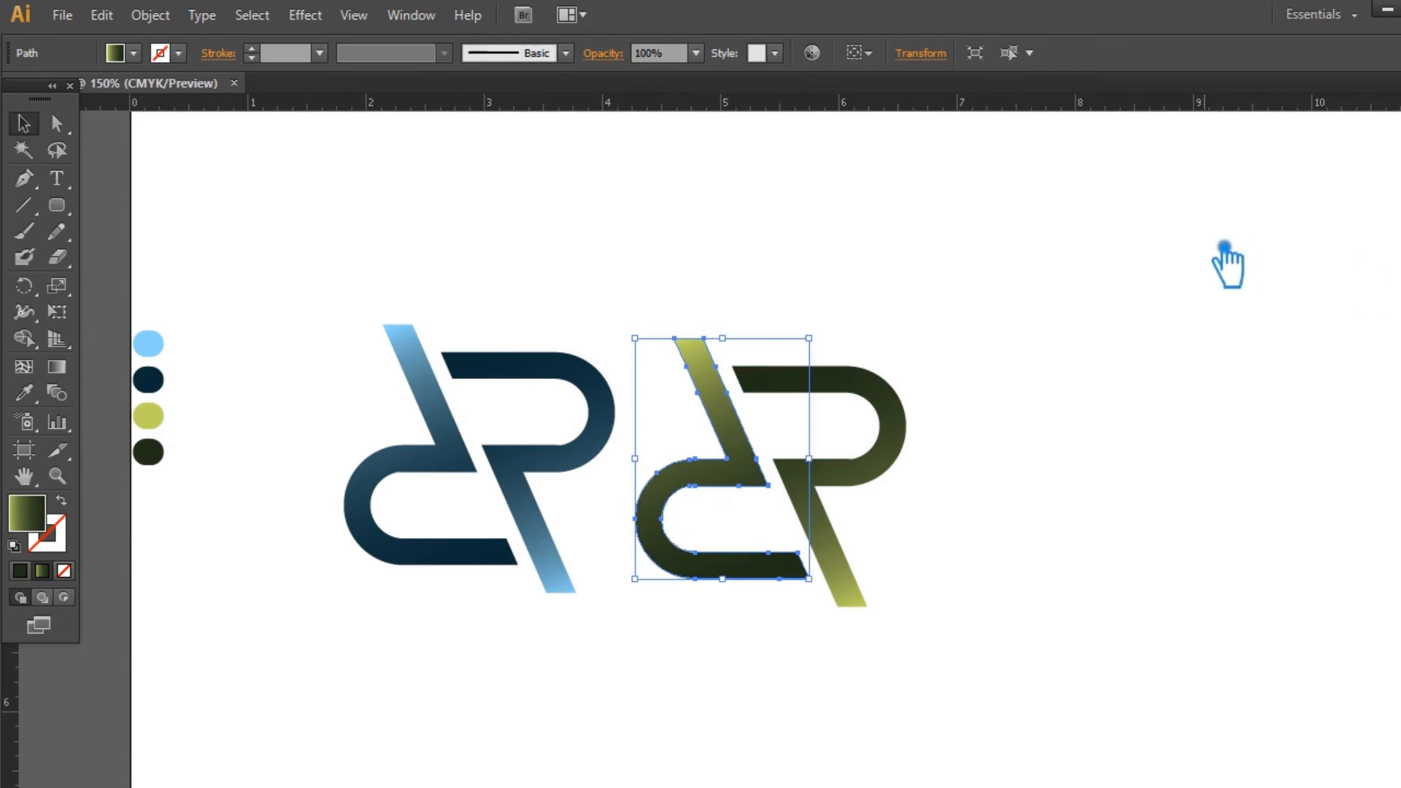
{"action": "left_click", "coordinate": [1226, 247]}
Move the four colour swatches off the artboard, to the left of the logos.
{"action": "left_click_drag", "start_coordinate": [232, 483], "coordinate": [88, 342]}
{"action": "left_click_drag", "start_coordinate": [319, 381], "coordinate": [518, 388]}
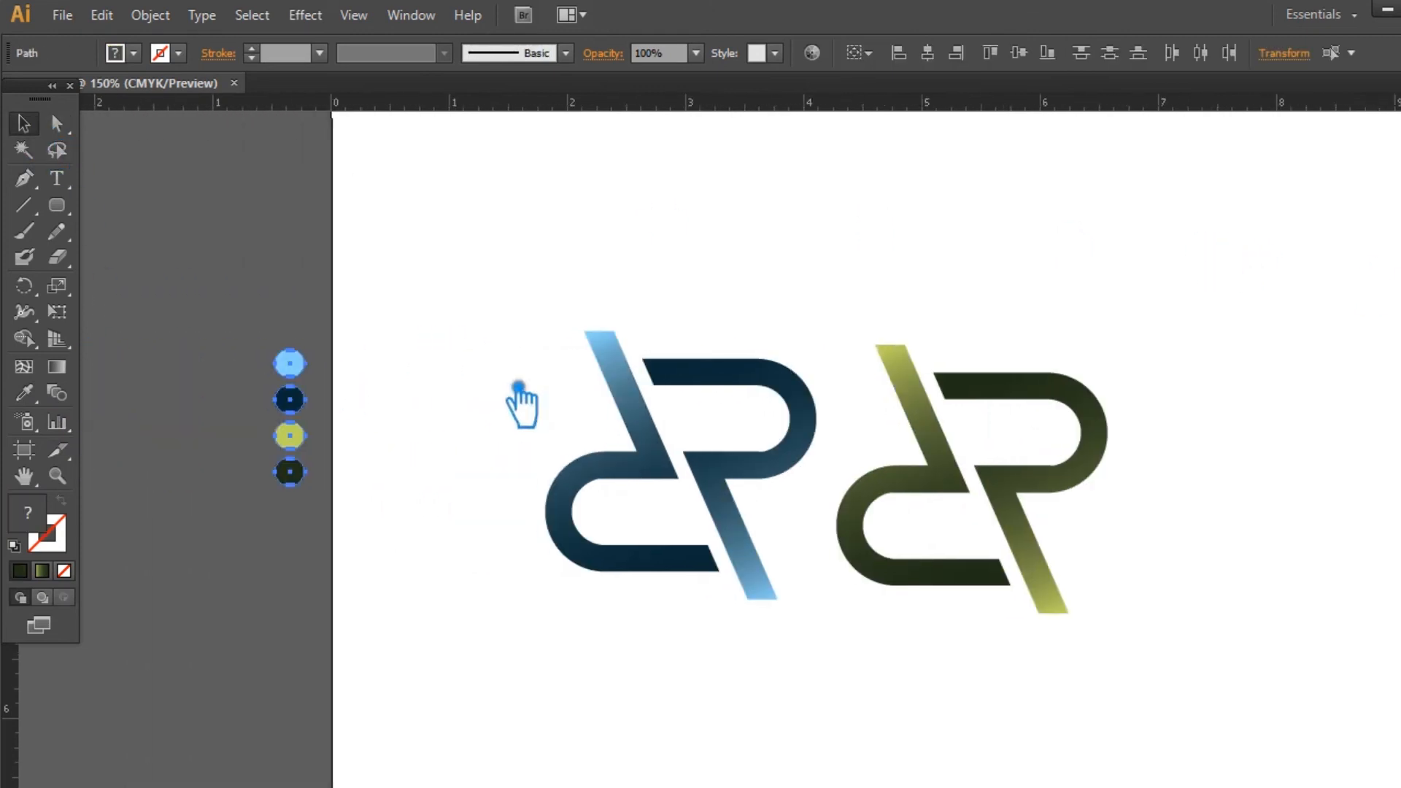
{"action": "left_click_drag", "start_coordinate": [287, 466], "coordinate": [177, 462]}
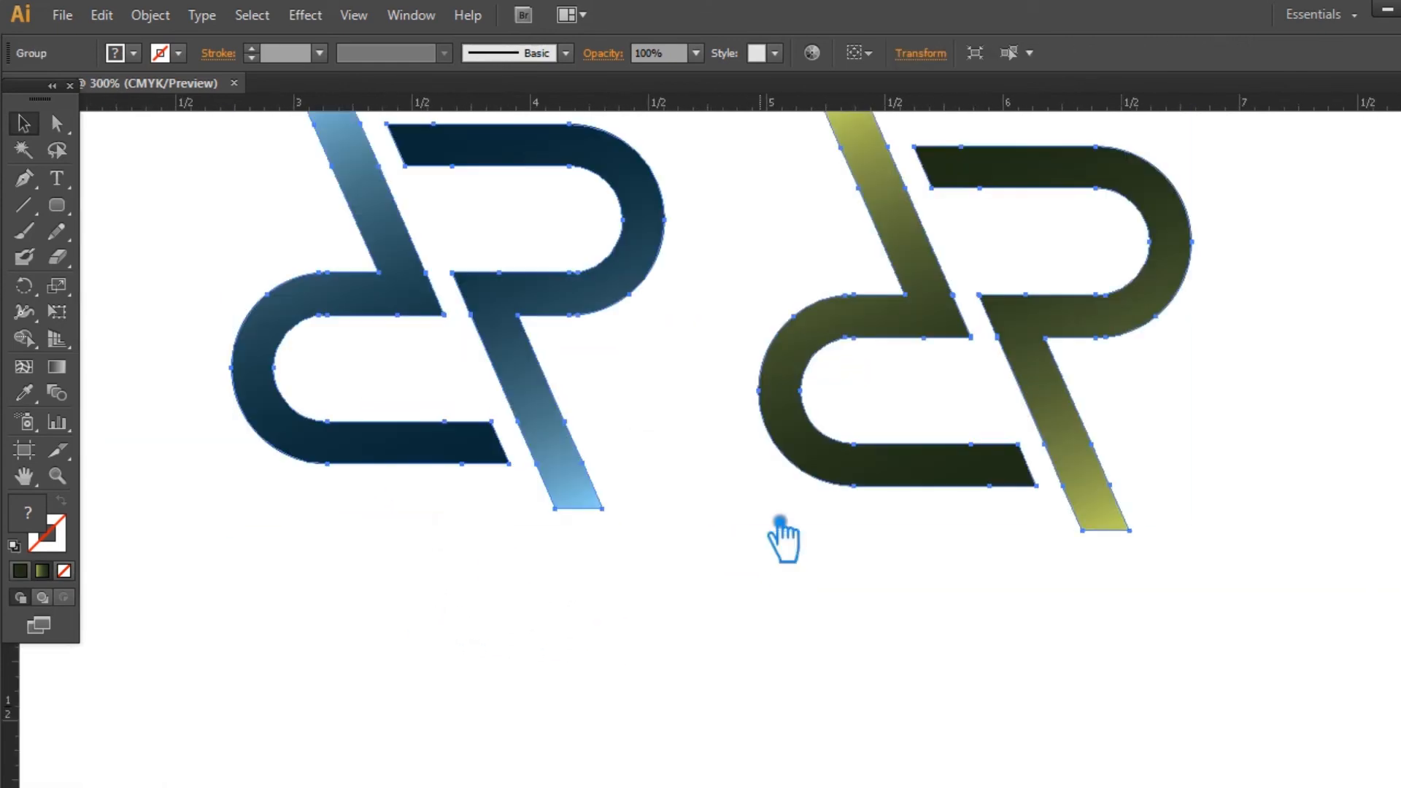
Duplicate the blue and green logos together and place the copies directly below the originals.
{"action": "left_click", "coordinate": [834, 390]}
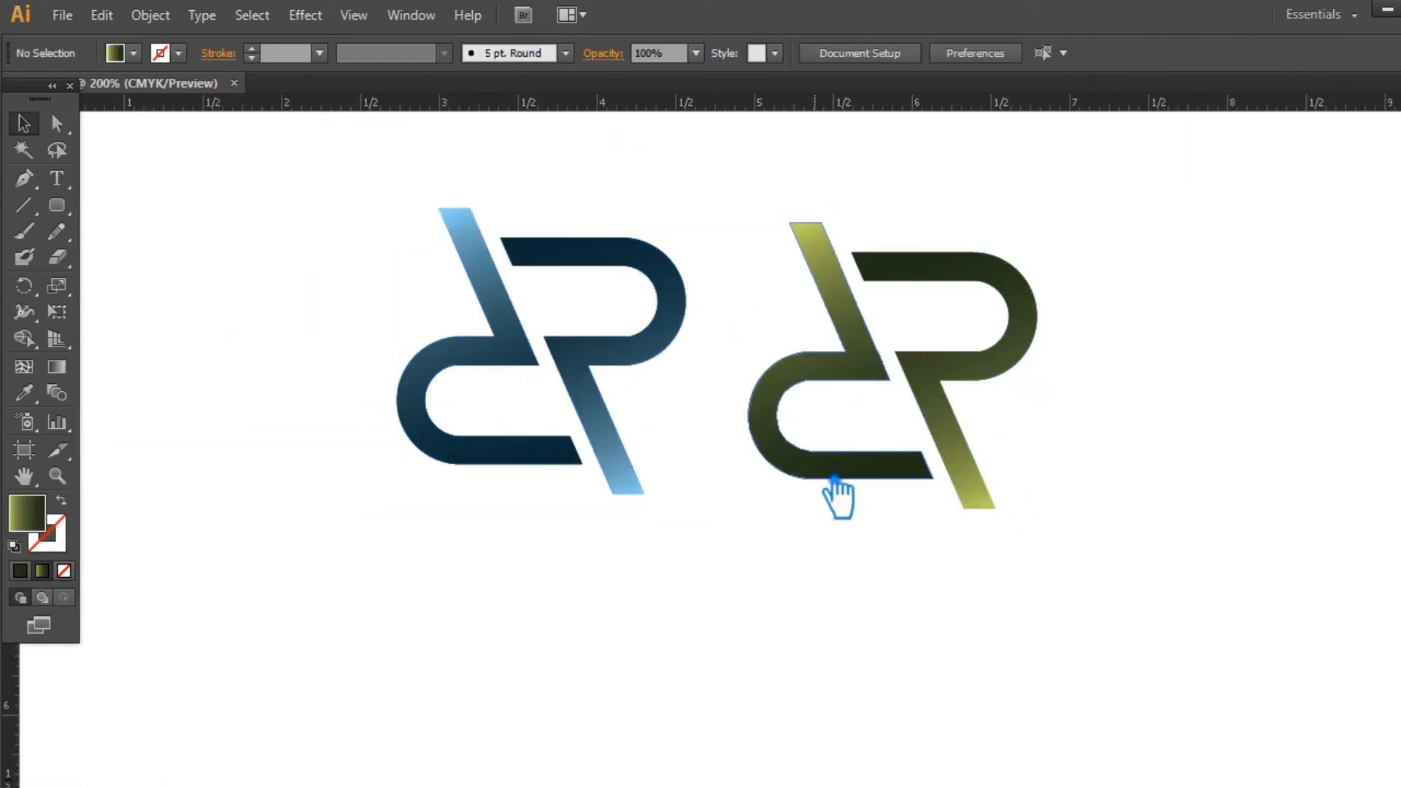
{"action": "left_click", "coordinate": [832, 377]}
{"action": "left_click_drag", "start_coordinate": [823, 385], "coordinate": [837, 691]}
{"action": "left_click_drag", "start_coordinate": [1126, 609], "coordinate": [1095, 525]}
{"action": "left_click", "coordinate": [1095, 529]}
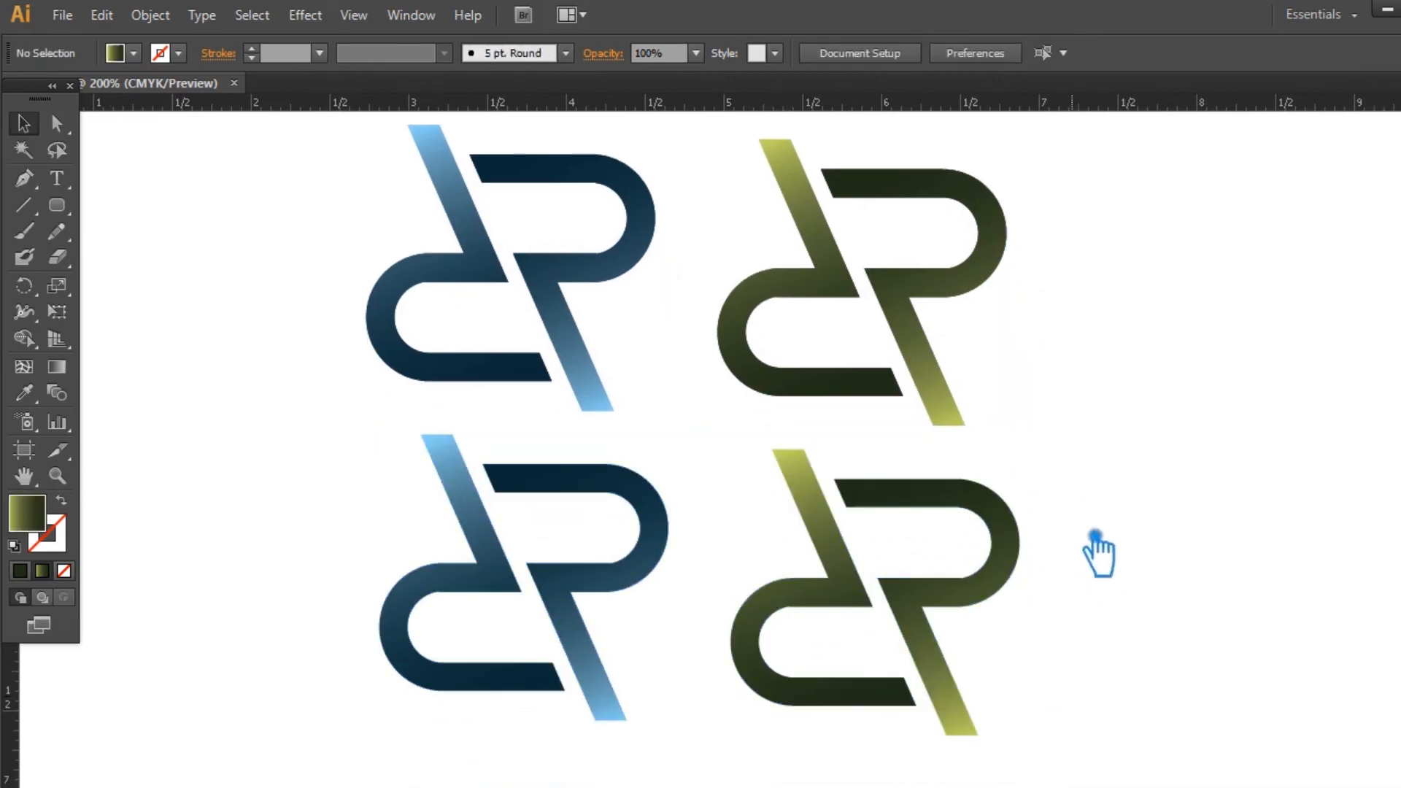
Taper the R leg of the lower green logo to a point by deleting the foot's right corner and outer-edge anchor points.
{"action": "left_click", "coordinate": [978, 596]}
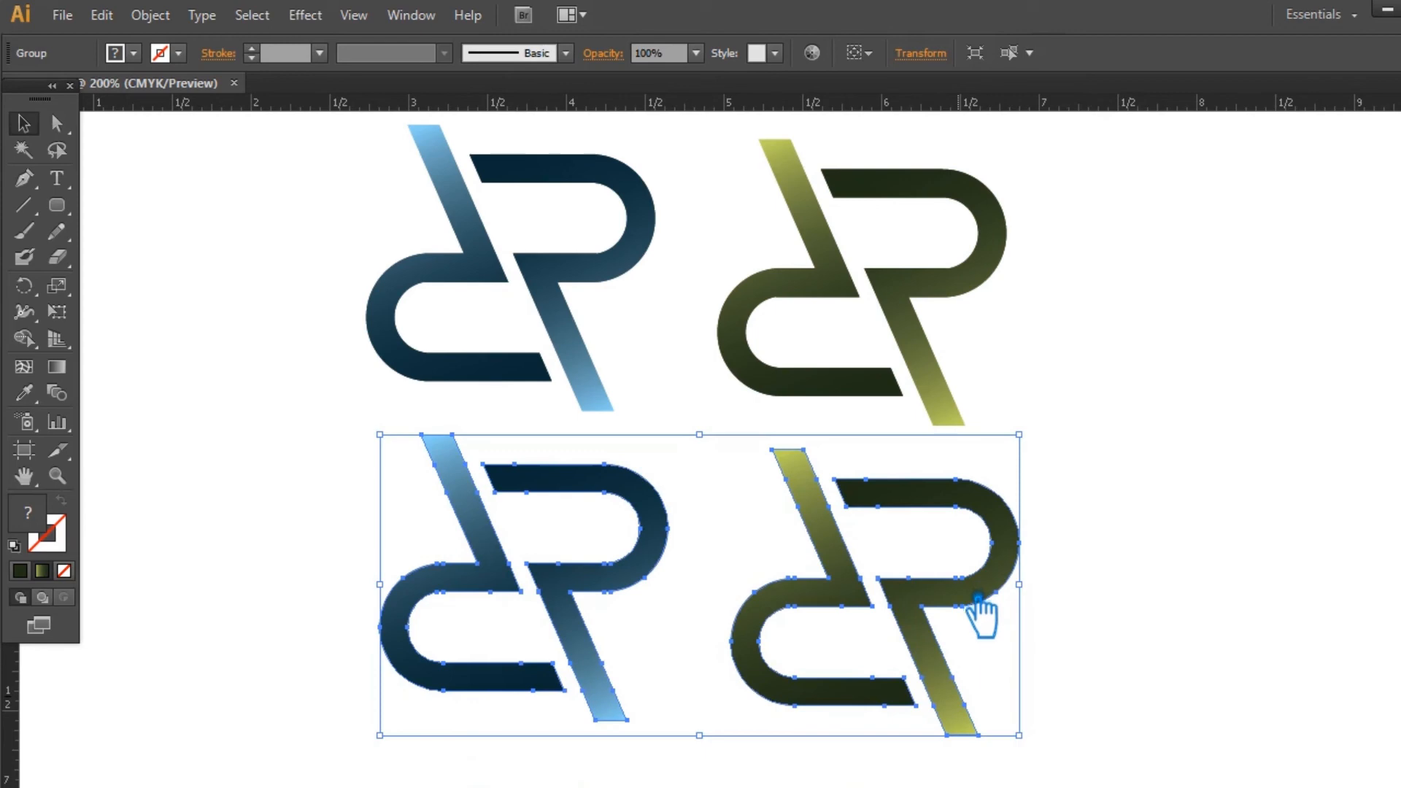
{"action": "key", "text": "p"}
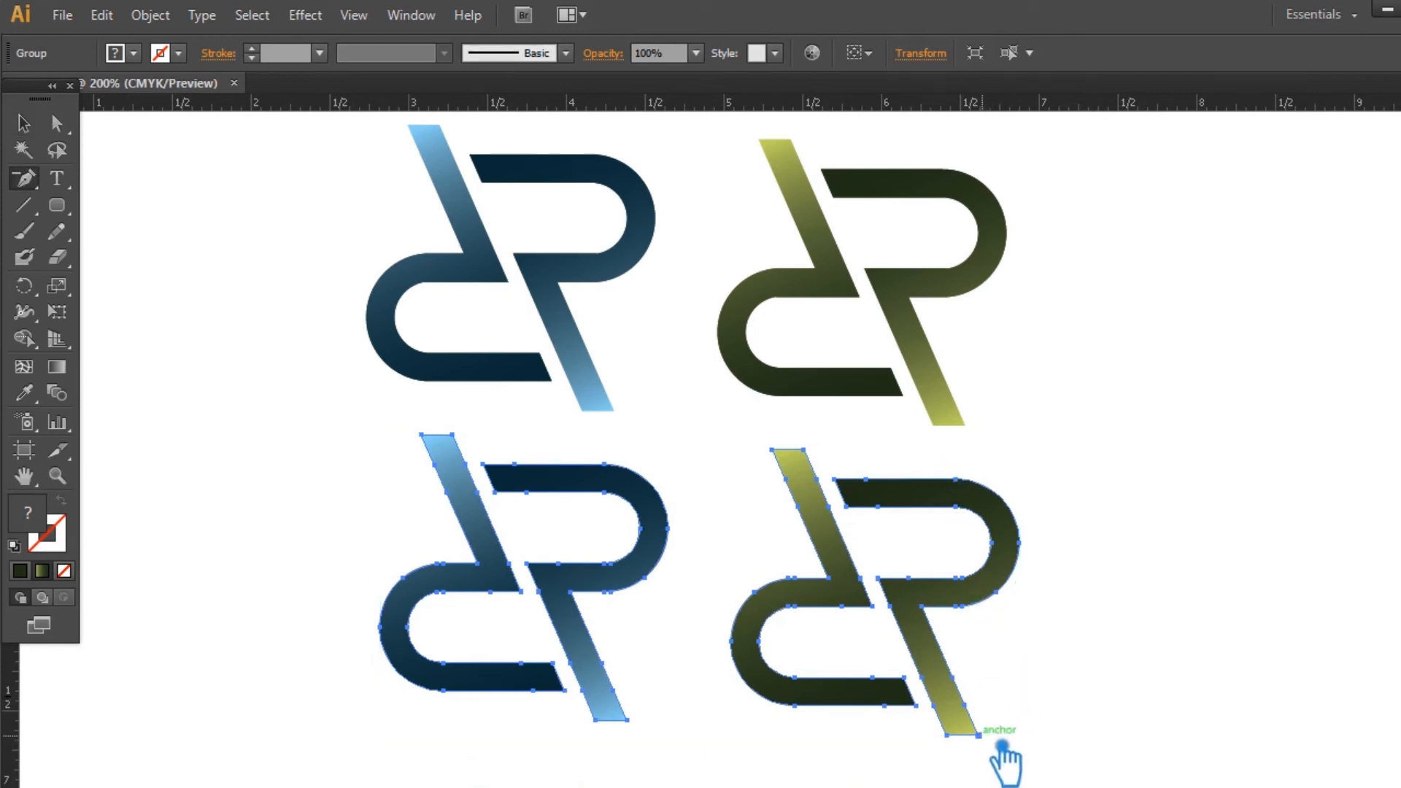
{"action": "left_click", "coordinate": [979, 736]}
{"action": "left_click", "coordinate": [973, 684]}
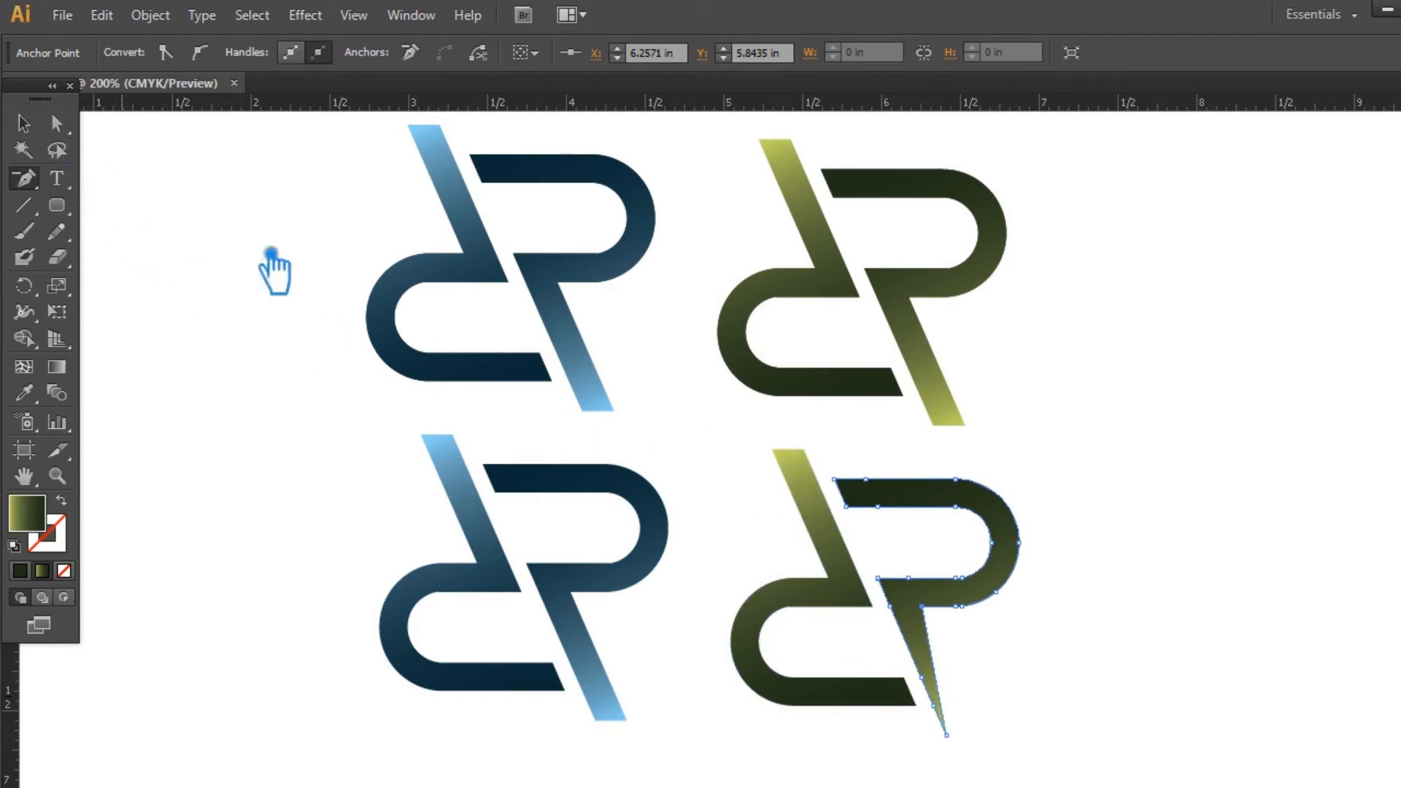
{"action": "left_click", "coordinate": [847, 579]}
{"action": "left_click", "coordinate": [937, 451]}
{"action": "left_click", "coordinate": [24, 122]}
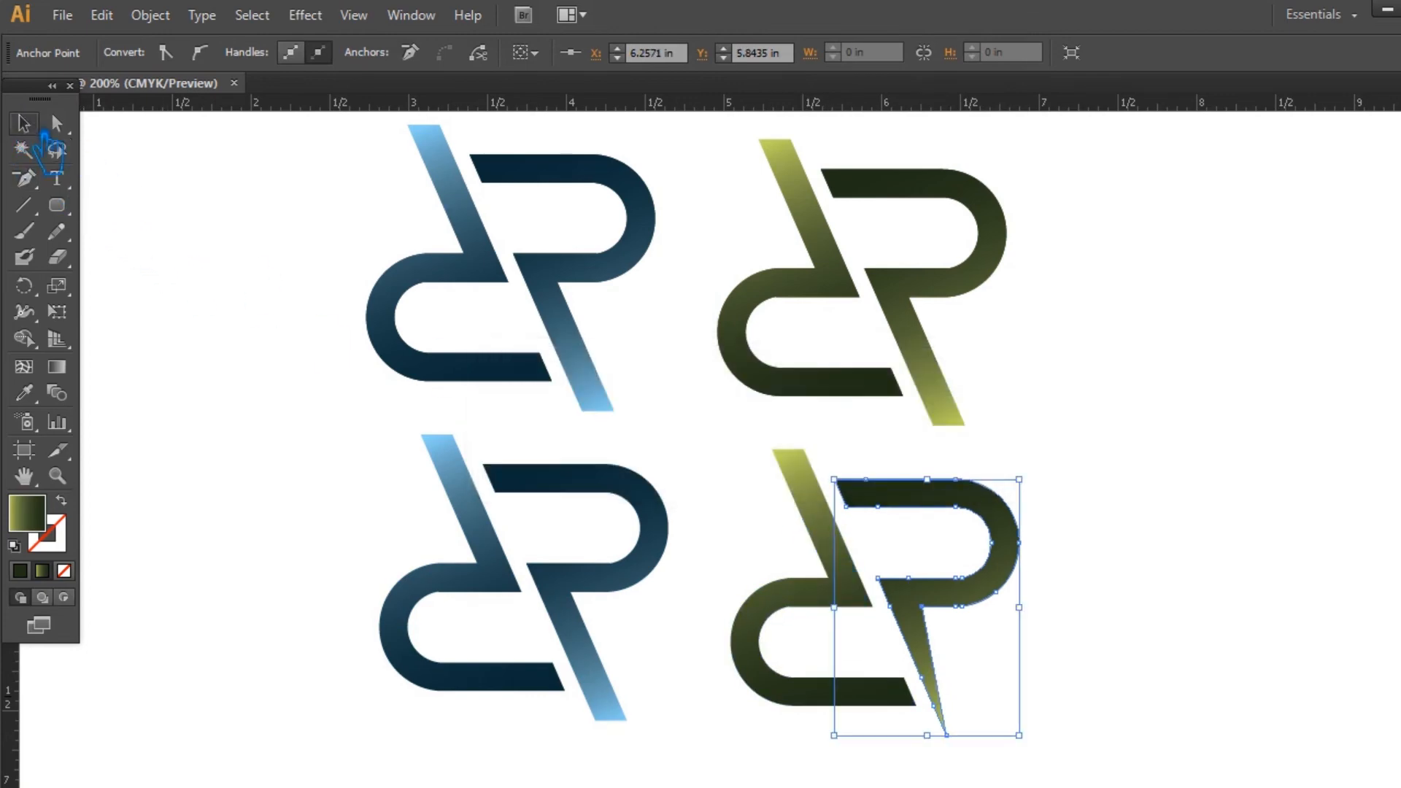
Taper the d-shaped half's stem on the lower green logo to a point by deleting its top-left corner and outer-edge anchor points.
{"action": "left_click", "coordinate": [816, 605]}
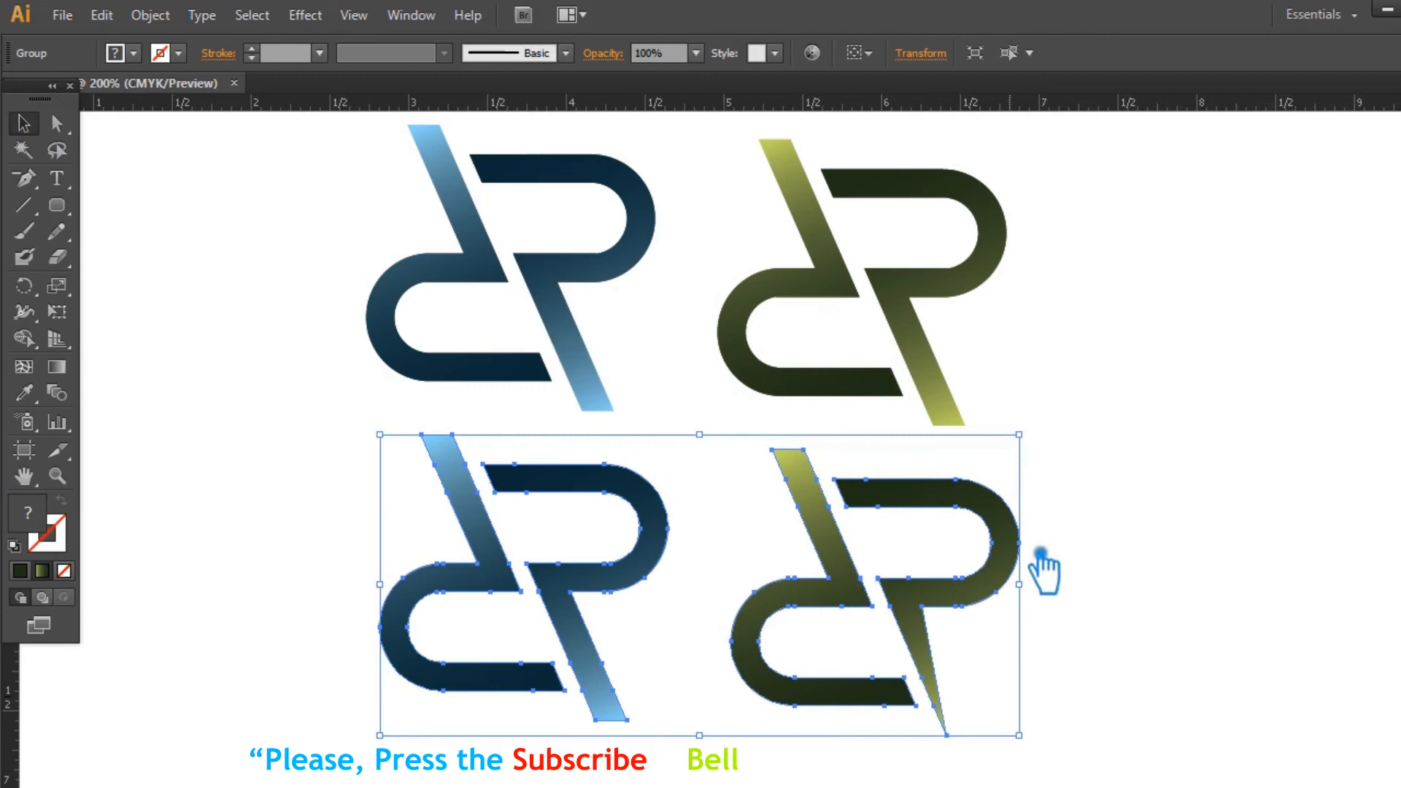
{"action": "key", "text": "minus"}
{"action": "left_click", "coordinate": [773, 450]}
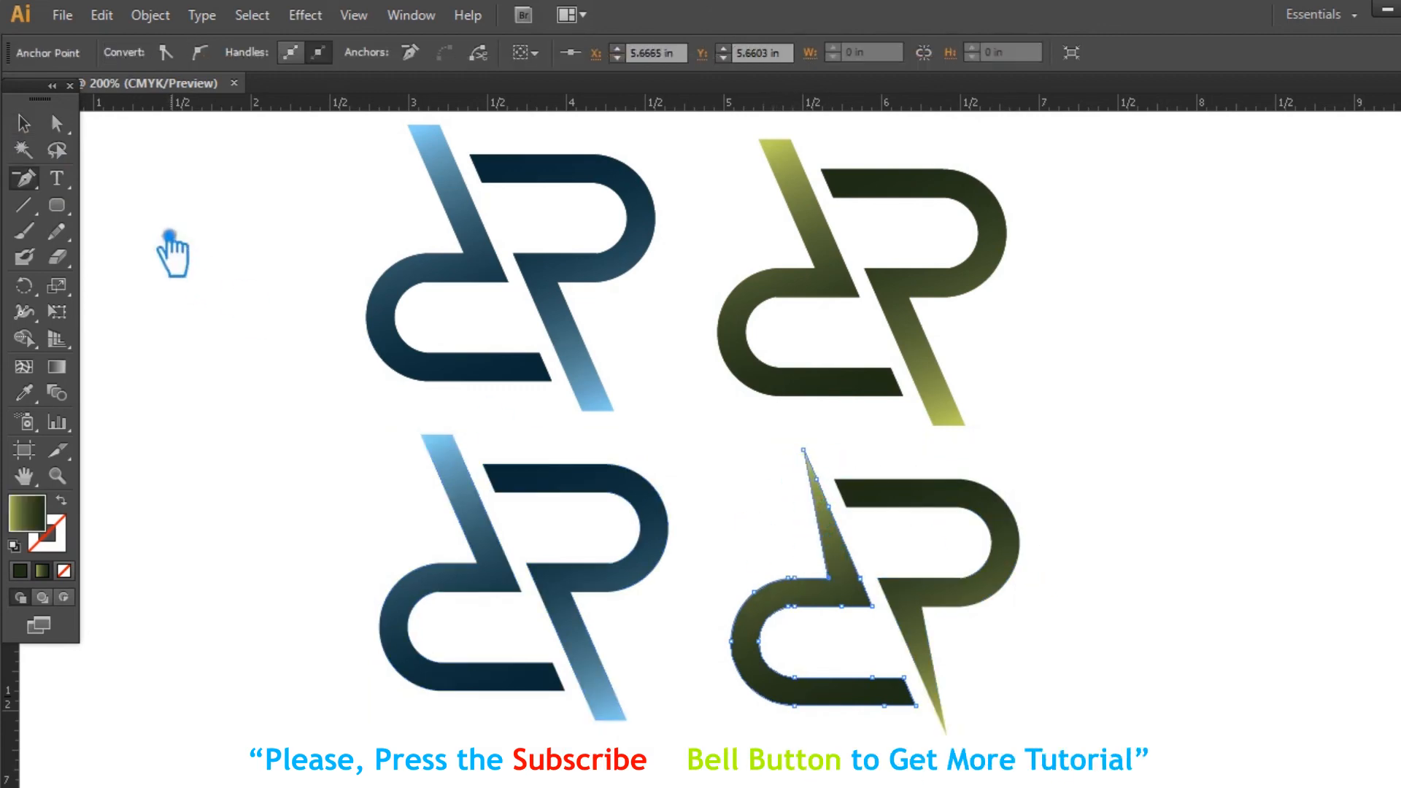
{"action": "left_click", "coordinate": [36, 132]}
{"action": "left_click", "coordinate": [194, 251]}
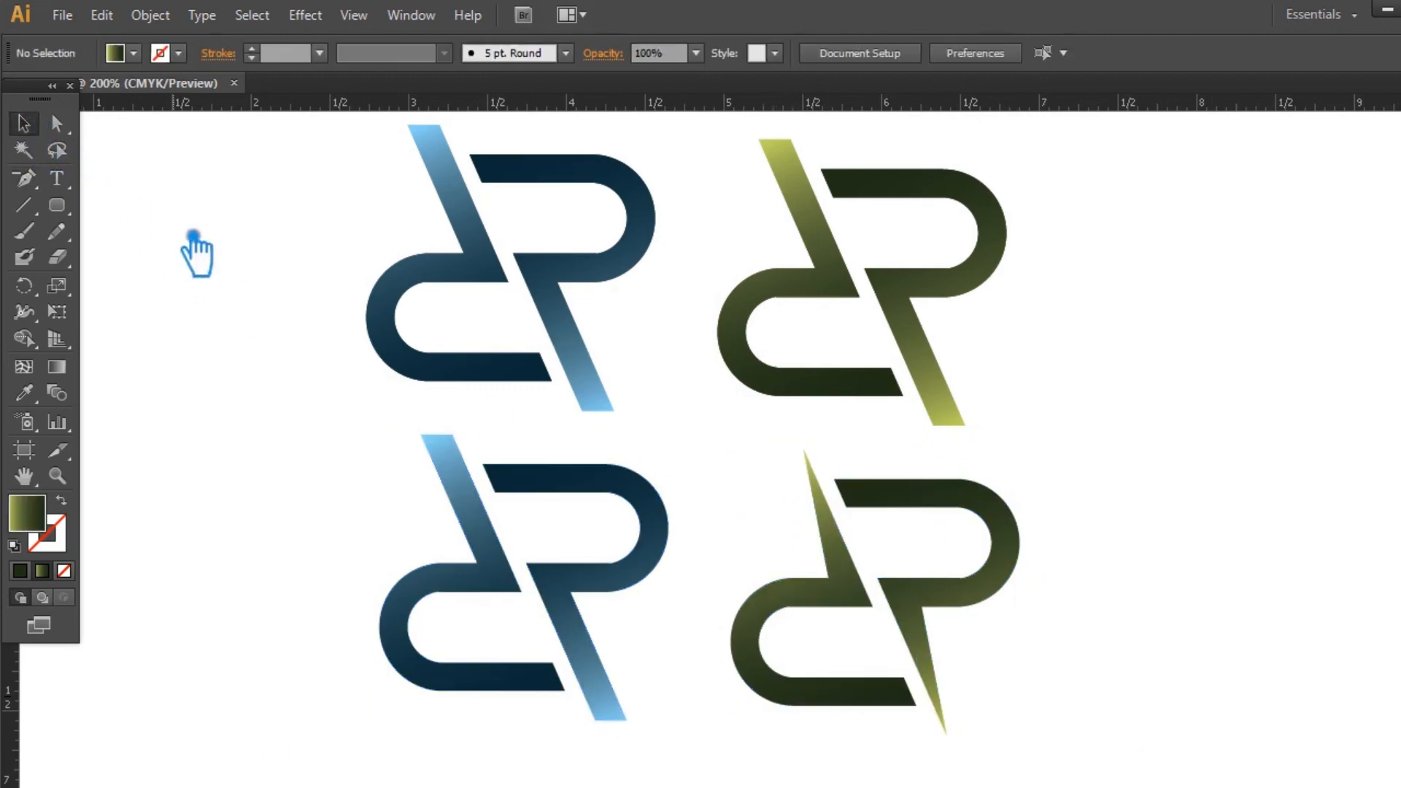
Taper the R leg of the lower blue logo to a point by deleting the foot's right corner and outer-edge anchor points.
{"action": "left_click", "coordinate": [667, 529]}
{"action": "key", "text": "p"}
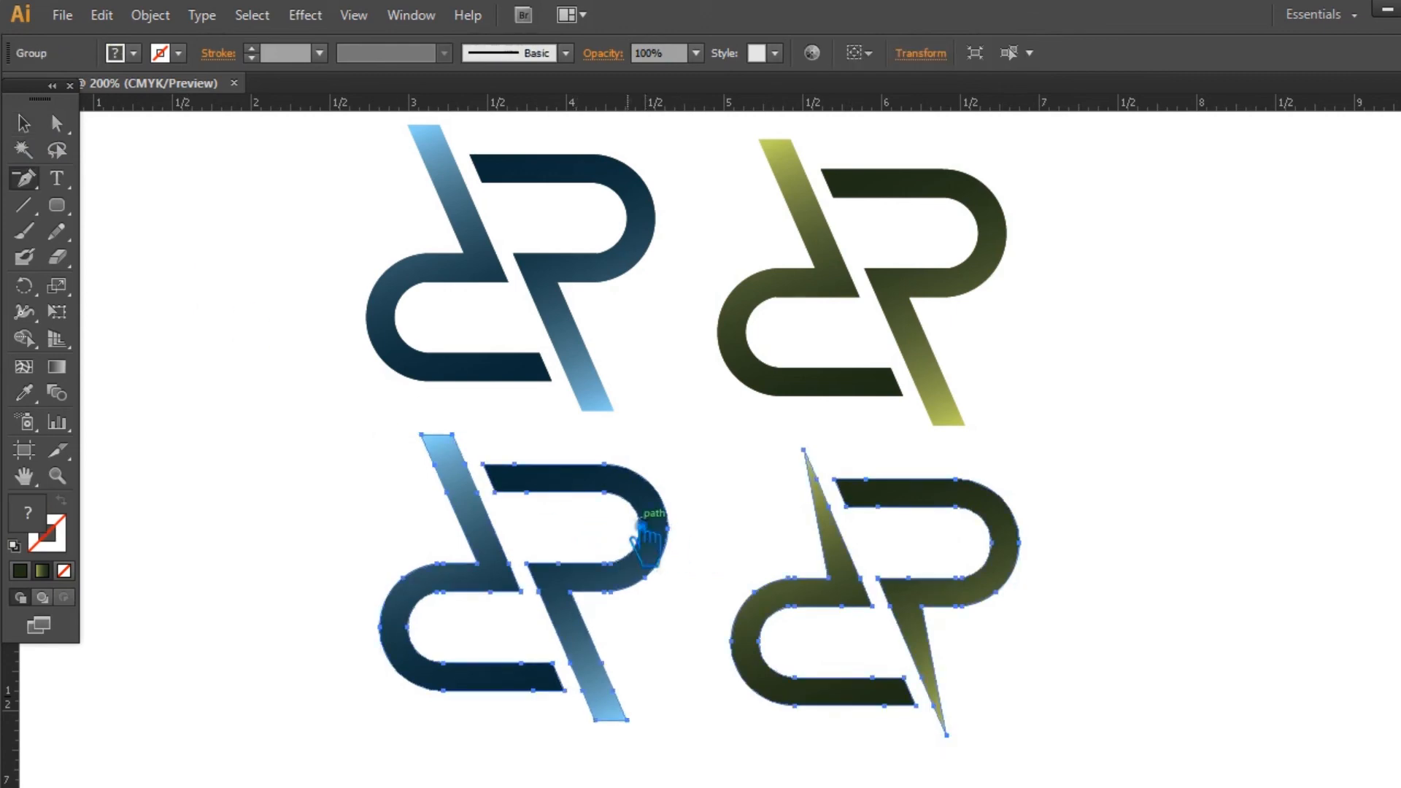
{"action": "left_click", "coordinate": [626, 719]}
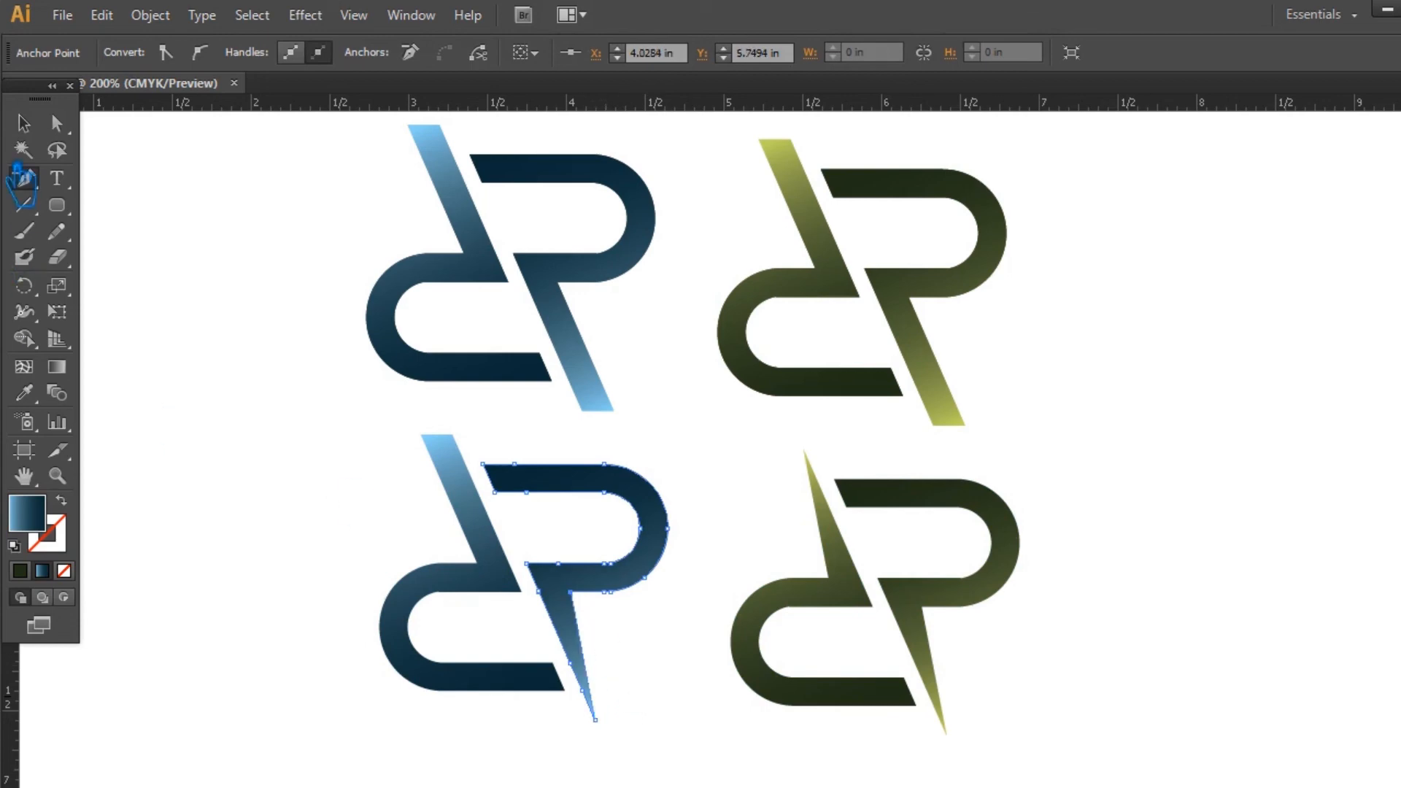
{"action": "left_click", "coordinate": [30, 124]}
{"action": "left_click", "coordinate": [274, 287]}
Taper the d-shaped half's stem on the lower blue logo to a point by deleting its top-left corner and outer-edge anchor points.
{"action": "left_click", "coordinate": [489, 522]}
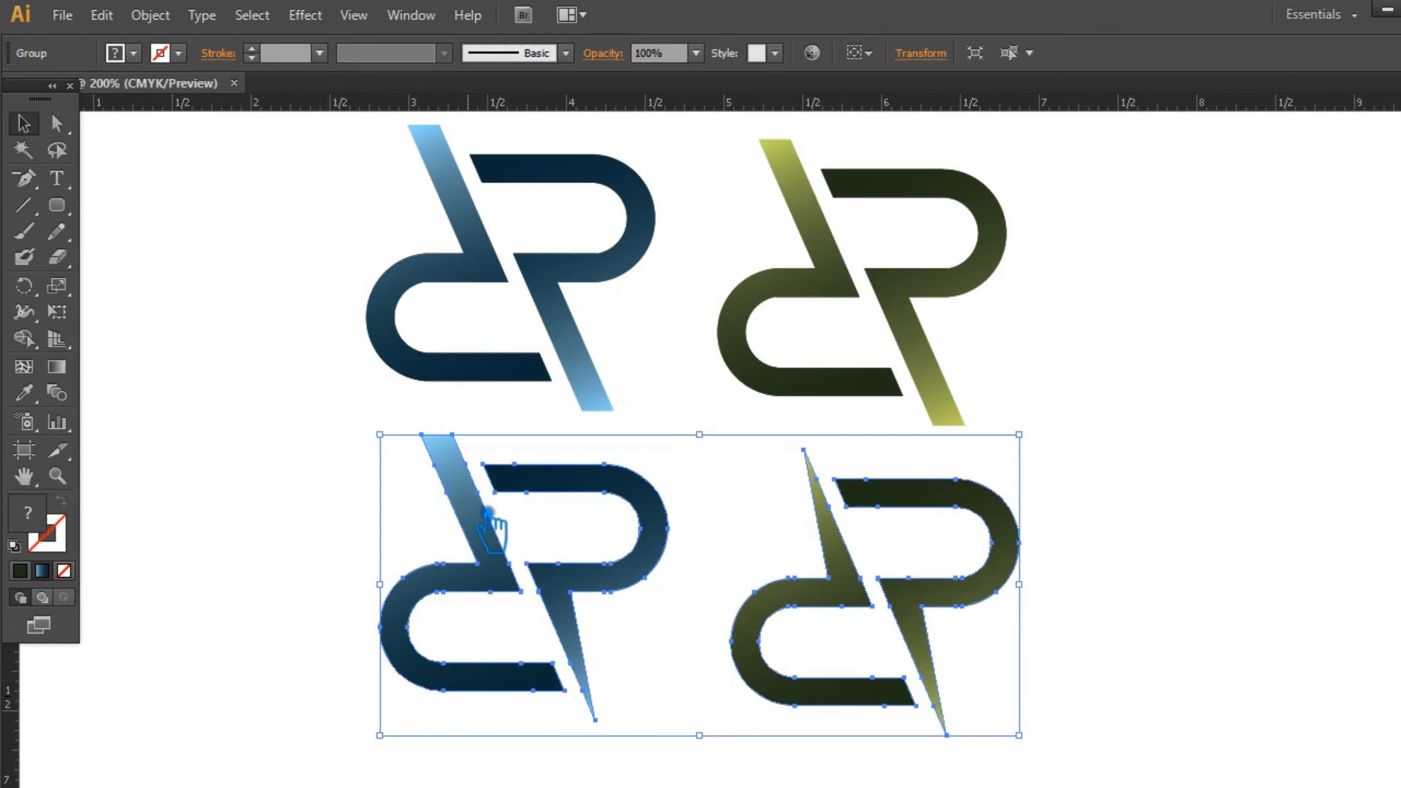
{"action": "key", "text": "p"}
{"action": "left_click_drag", "start_coordinate": [440, 447], "coordinate": [468, 502]}
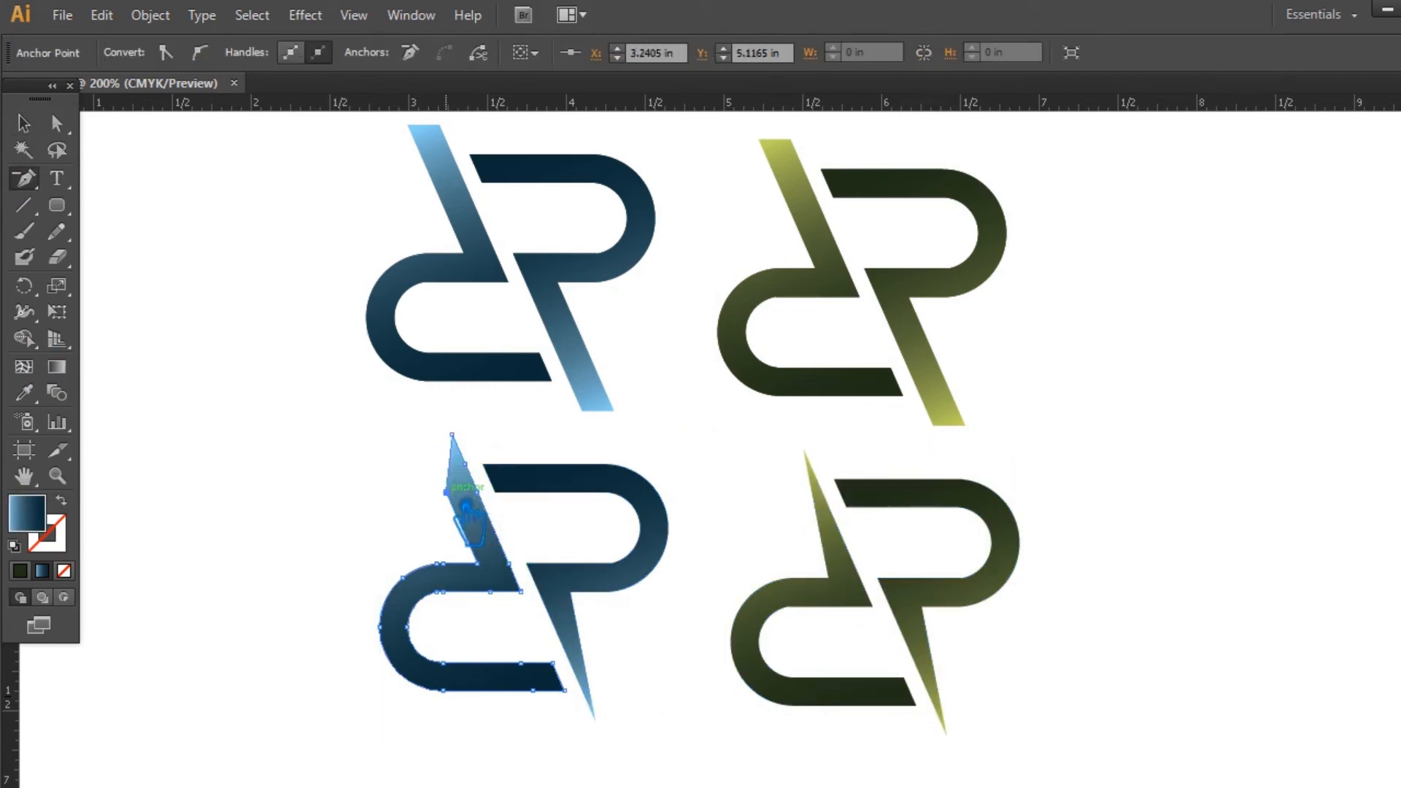
{"action": "key", "text": "v"}
{"action": "left_click", "coordinate": [1099, 394]}
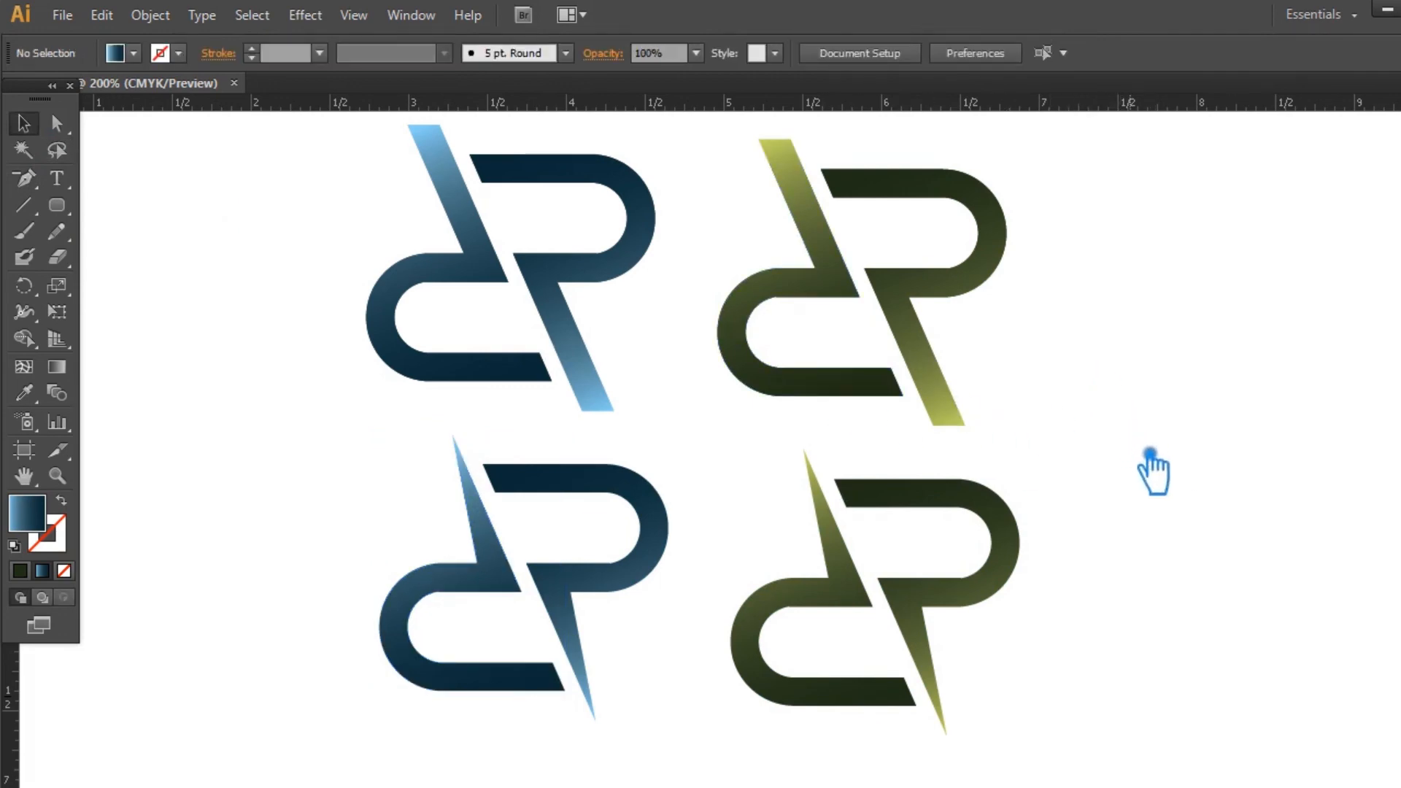
Swap the gradients of the two pointed logos by sampling the upper originals, making the left copy green and the right copy blue.
{"action": "scroll", "coordinate": [1155, 438], "scroll_direction": "up", "scroll_amount": 1}
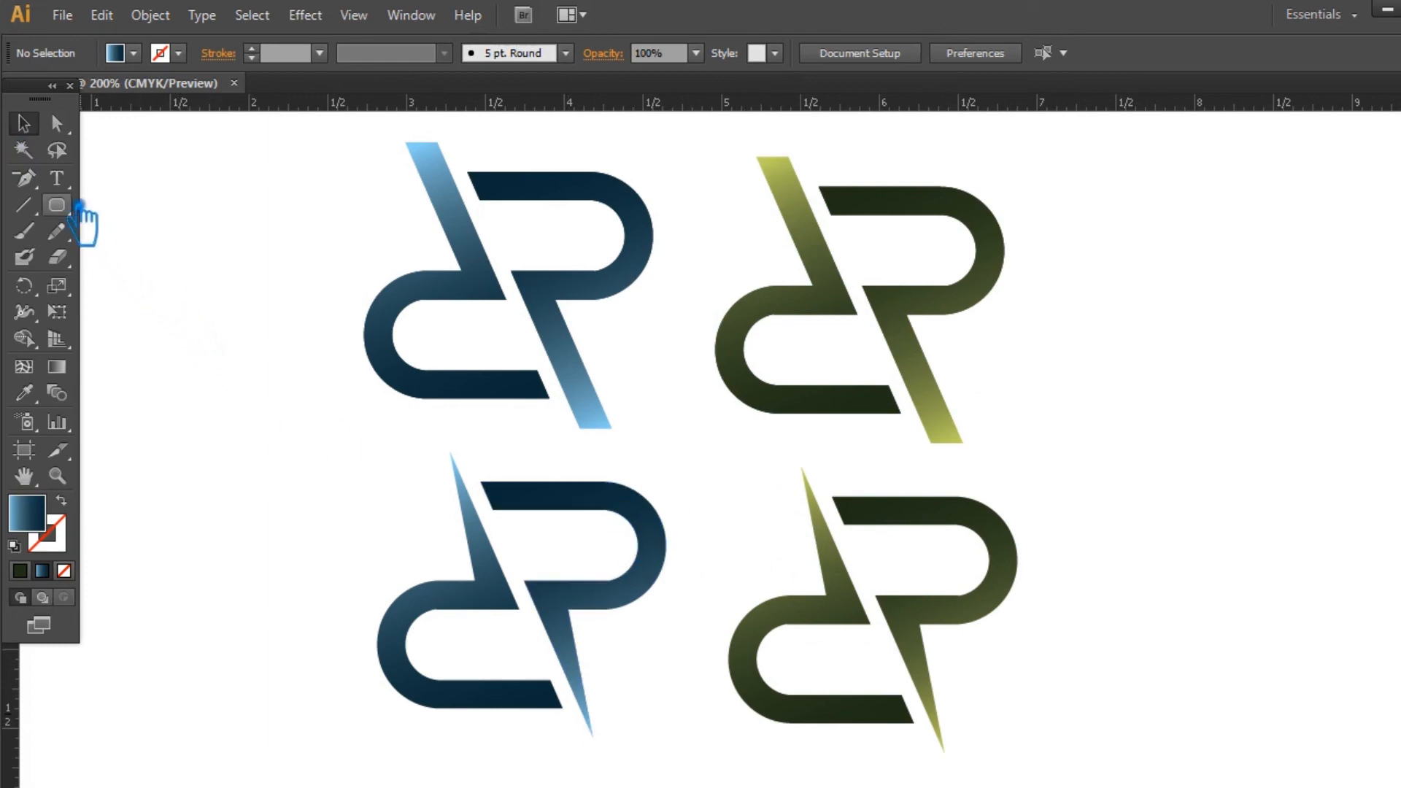
{"action": "left_click_drag", "start_coordinate": [1164, 476], "coordinate": [1175, 502]}
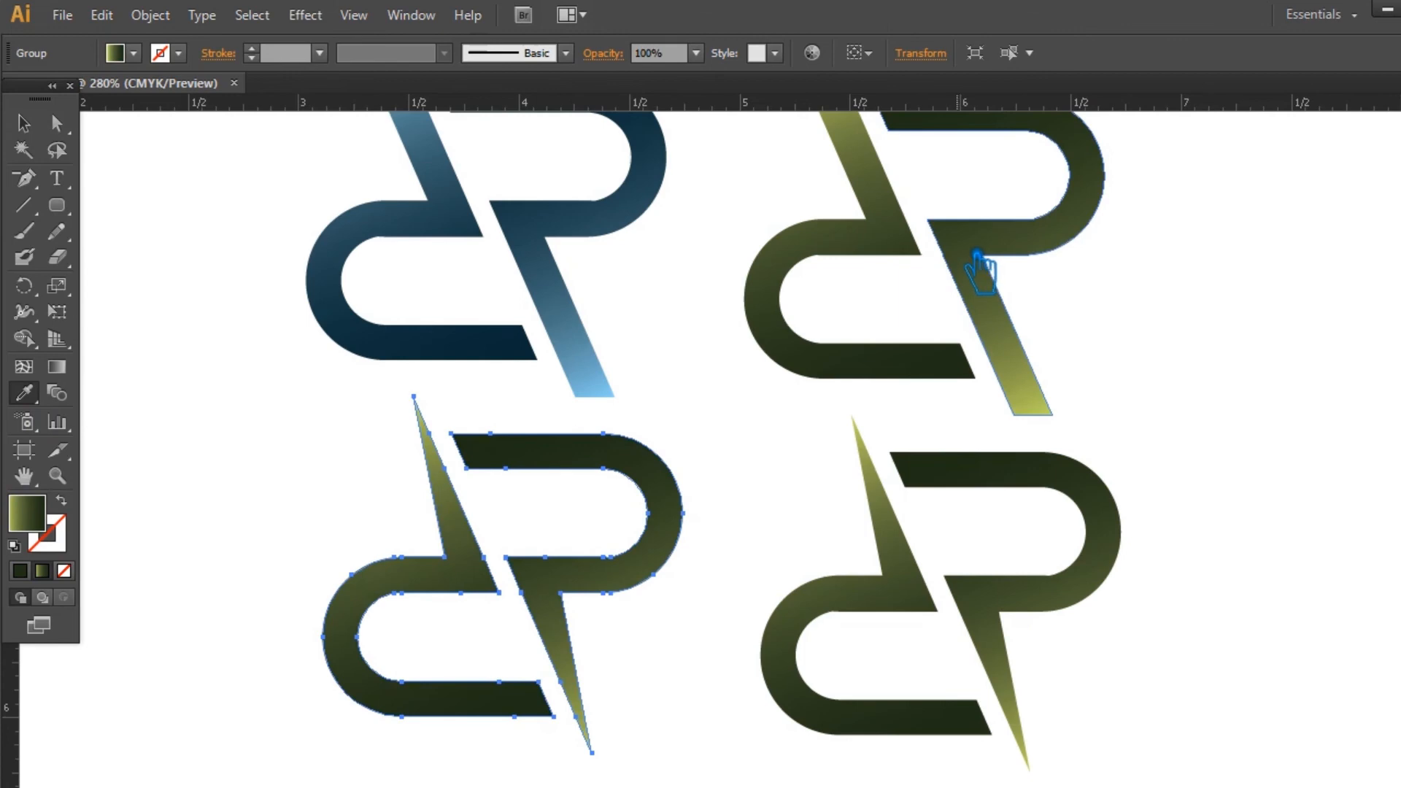
{"action": "left_click", "coordinate": [29, 128]}
{"action": "left_click", "coordinate": [1027, 616]}
{"action": "left_click", "coordinate": [25, 393]}
{"action": "left_click", "coordinate": [325, 291]}
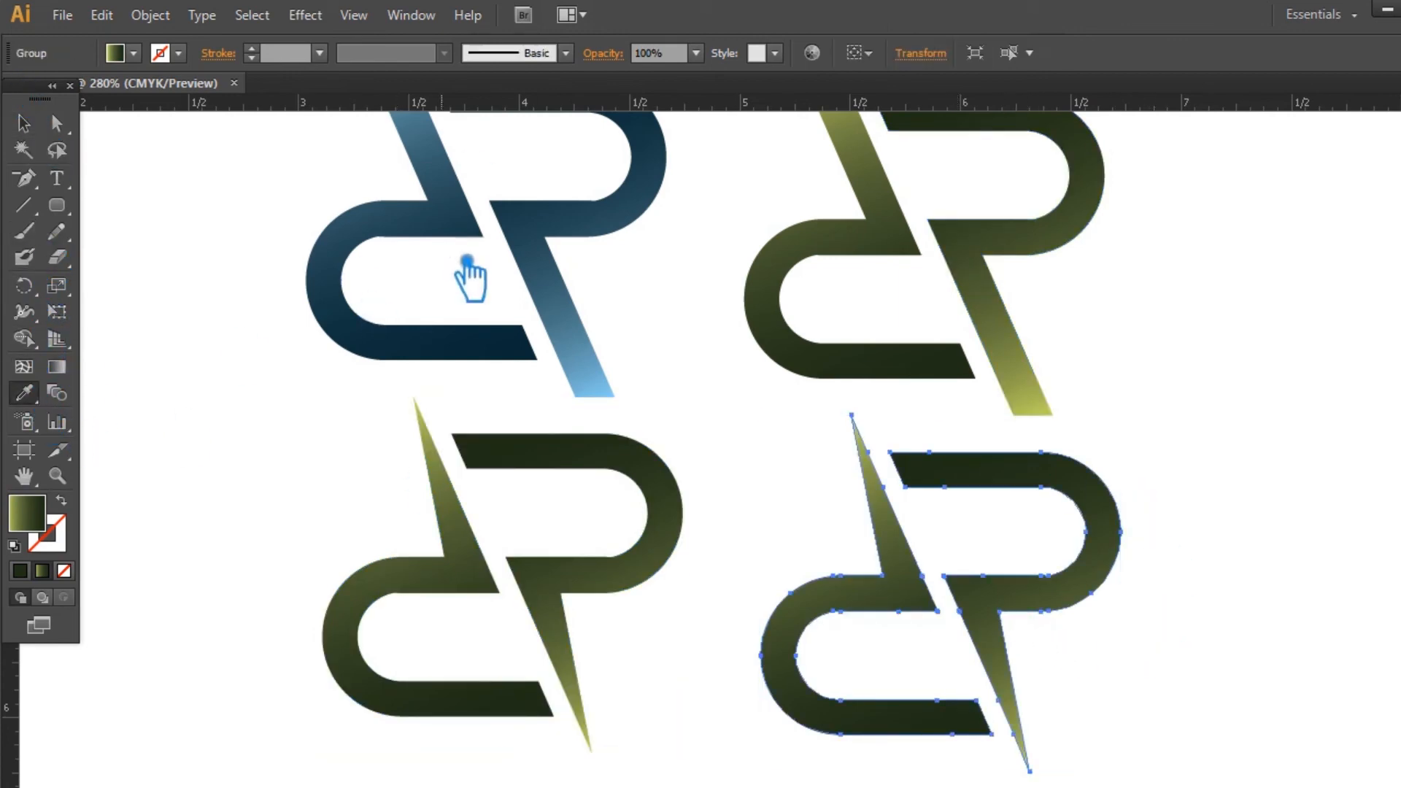
{"action": "left_click", "coordinate": [27, 124]}
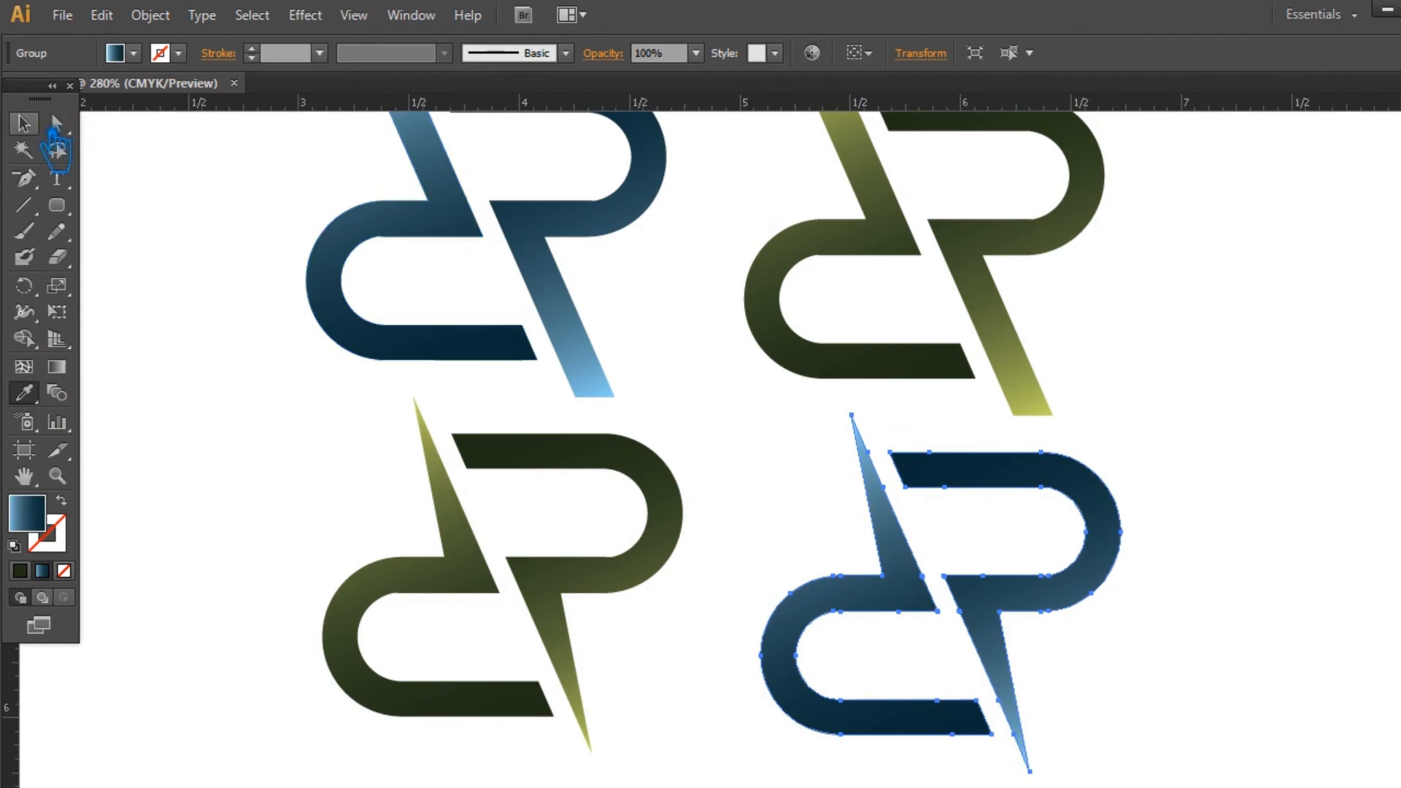
{"action": "left_click", "coordinate": [172, 275]}
Display the four finished logos in full-screen mode with the interface hidden.
{"action": "scroll", "coordinate": [1204, 375], "scroll_direction": "up", "scroll_amount": 1}
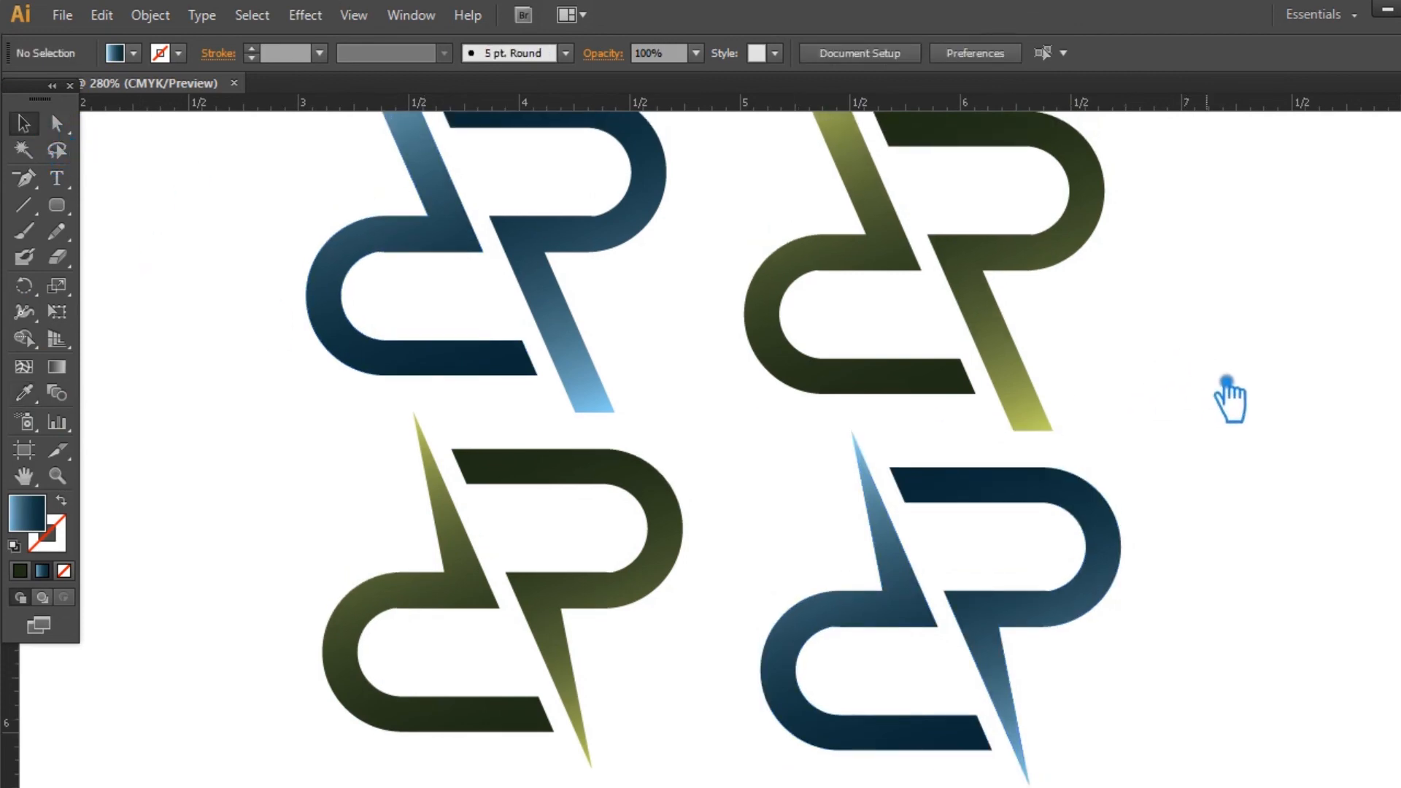
{"action": "key", "text": "f"}
{"action": "key", "text": "f"}
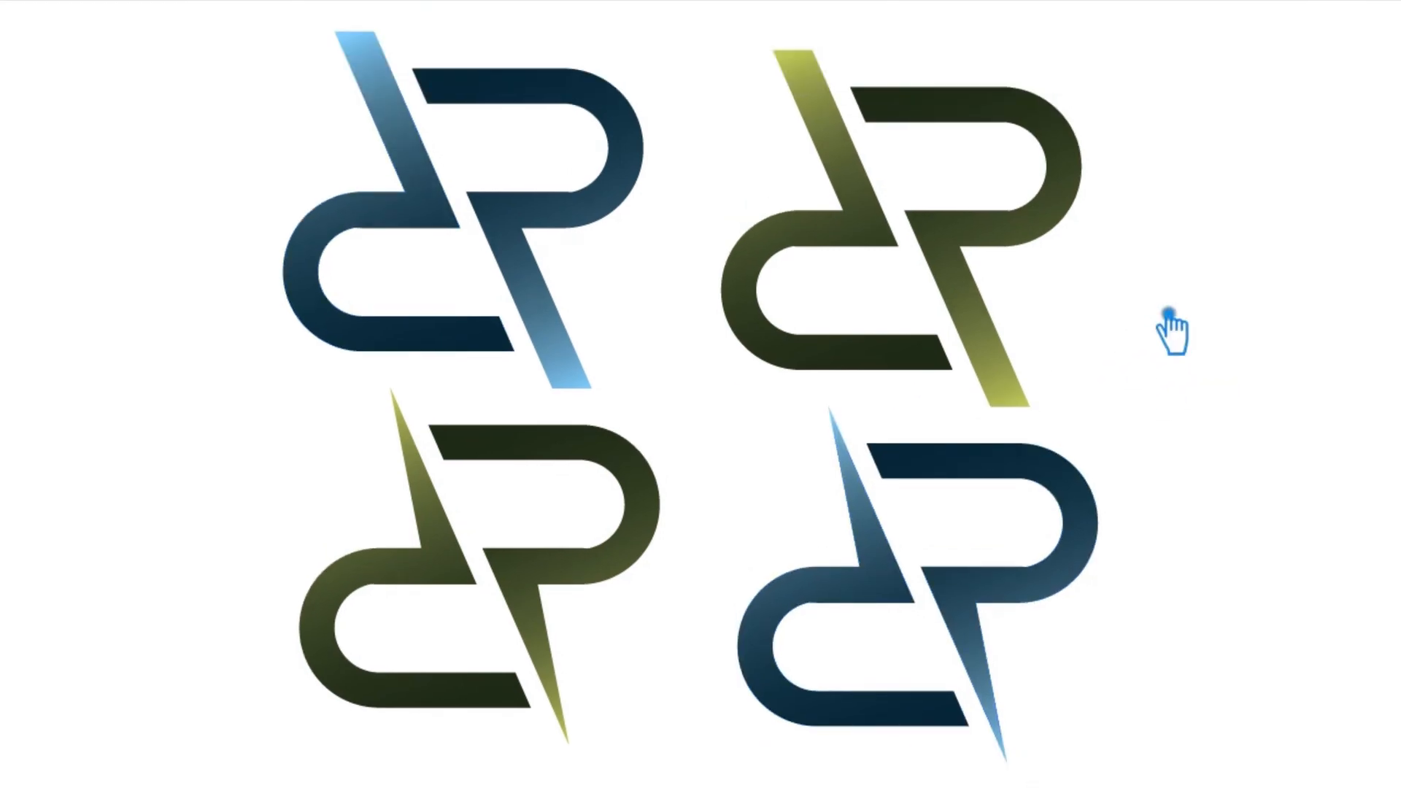